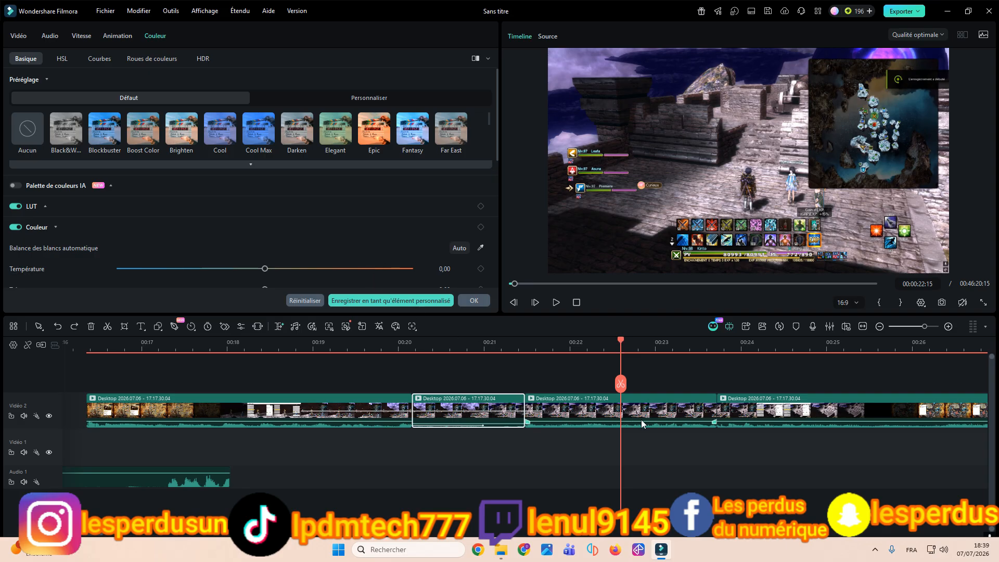
# Step: Open the colour settings of the clip at 00:22, preview the Warm Max preset, and look through the basic colour and light settings
pyautogui.click(644, 419)
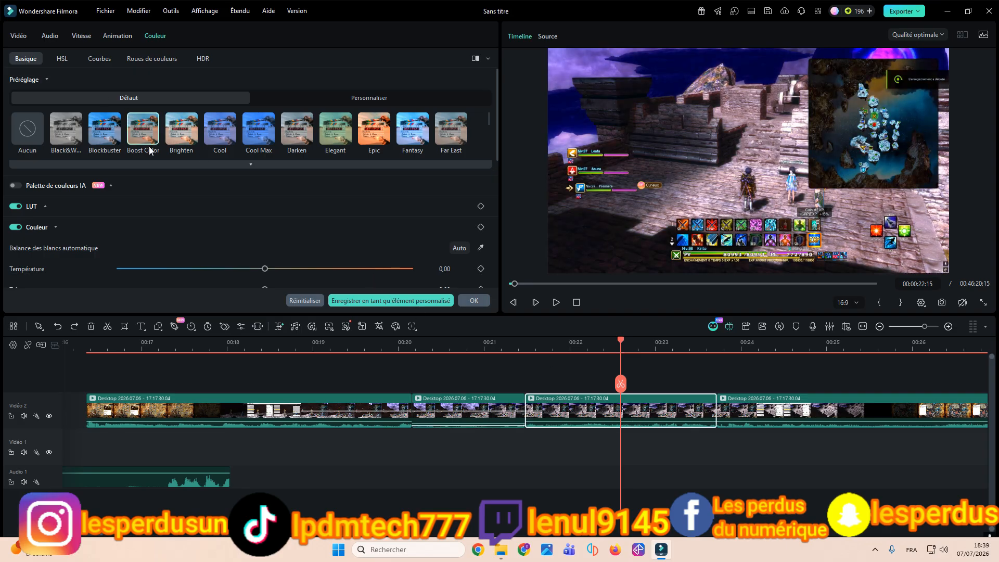
pyautogui.click(474, 300)
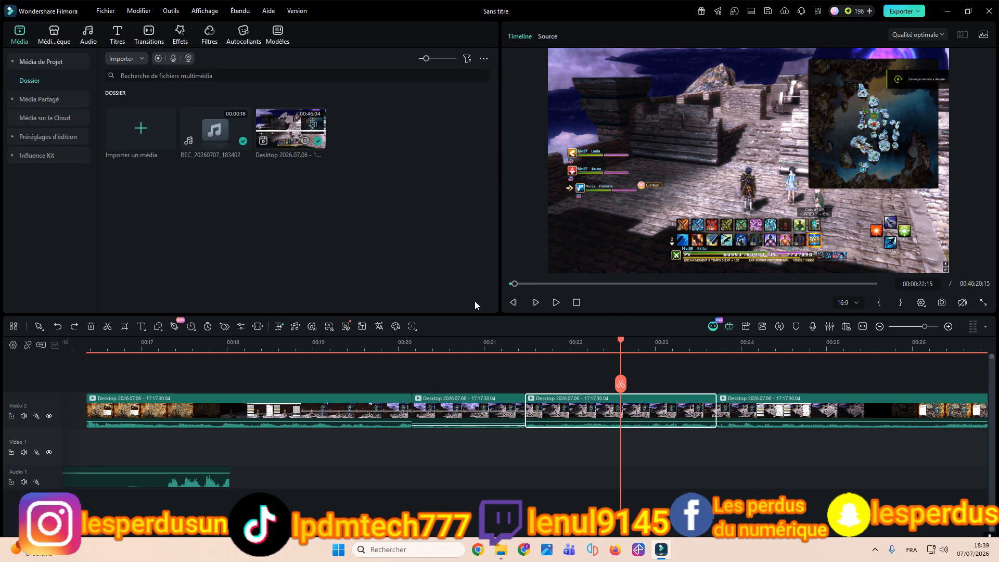
pyautogui.doubleClick(574, 408)
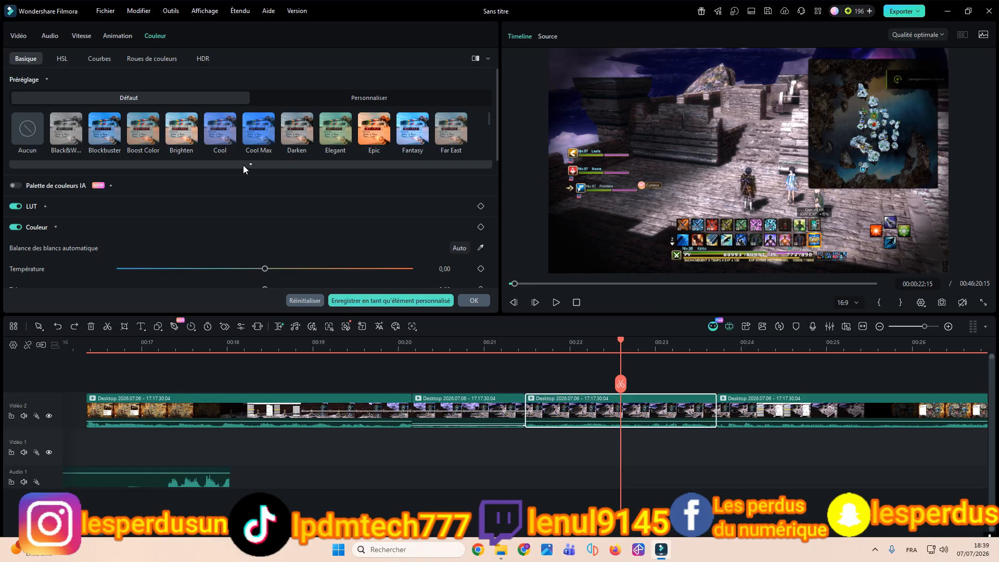
pyautogui.click(242, 164)
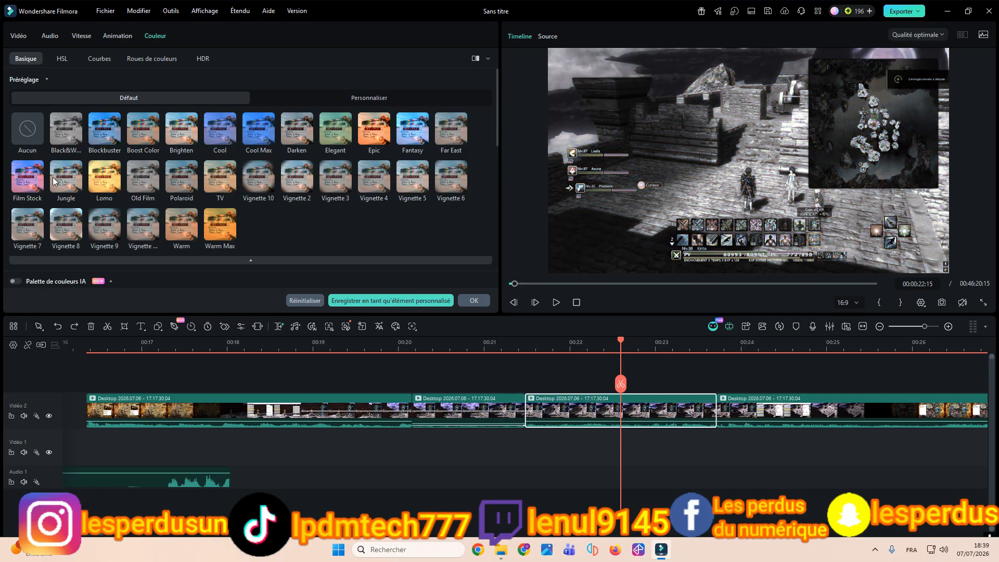
pyautogui.click(229, 233)
pyautogui.scroll(-2, 233, 232)
pyautogui.scroll(-2, 233, 233)
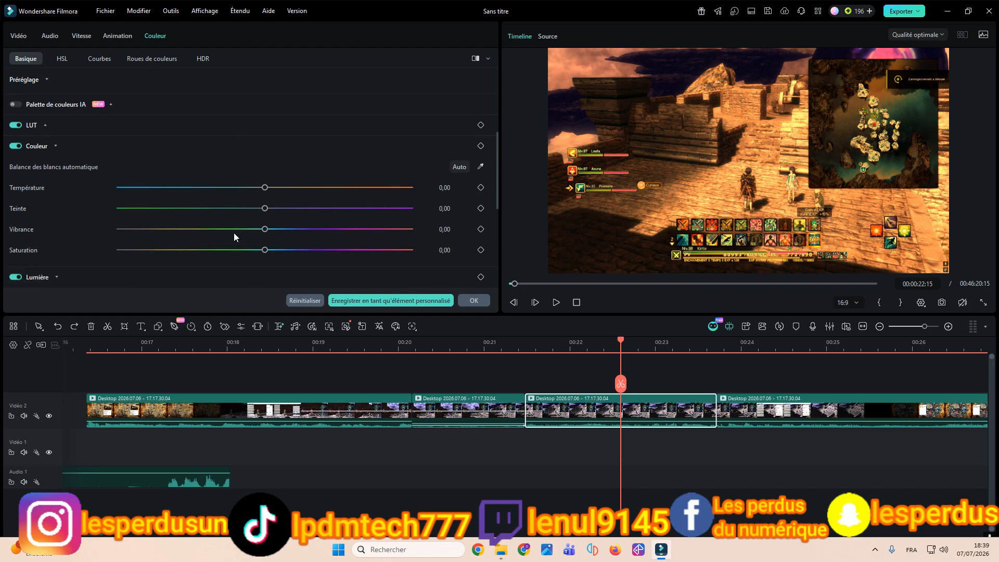
pyautogui.scroll(-1, 51, 125)
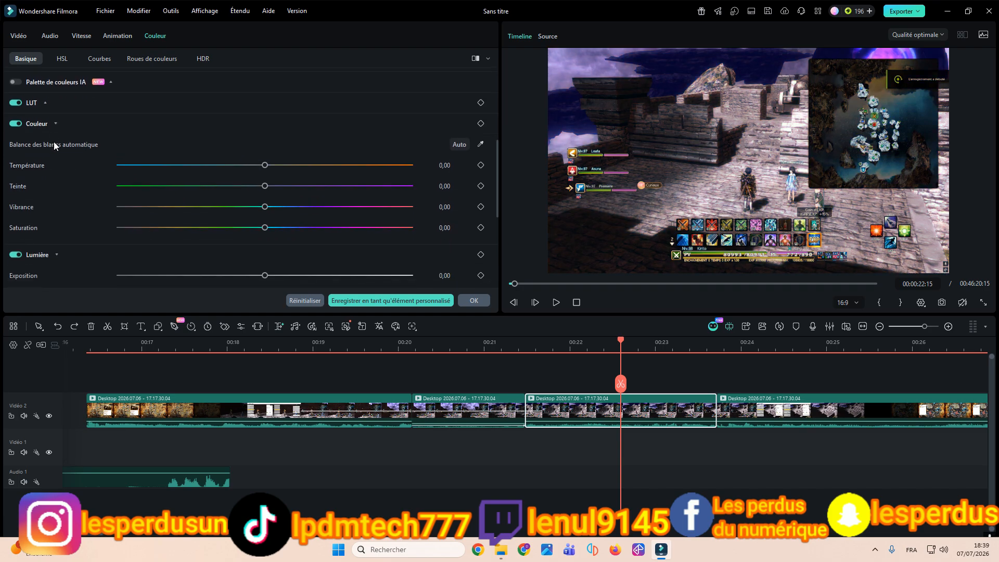
pyautogui.scroll(-4, 54, 151)
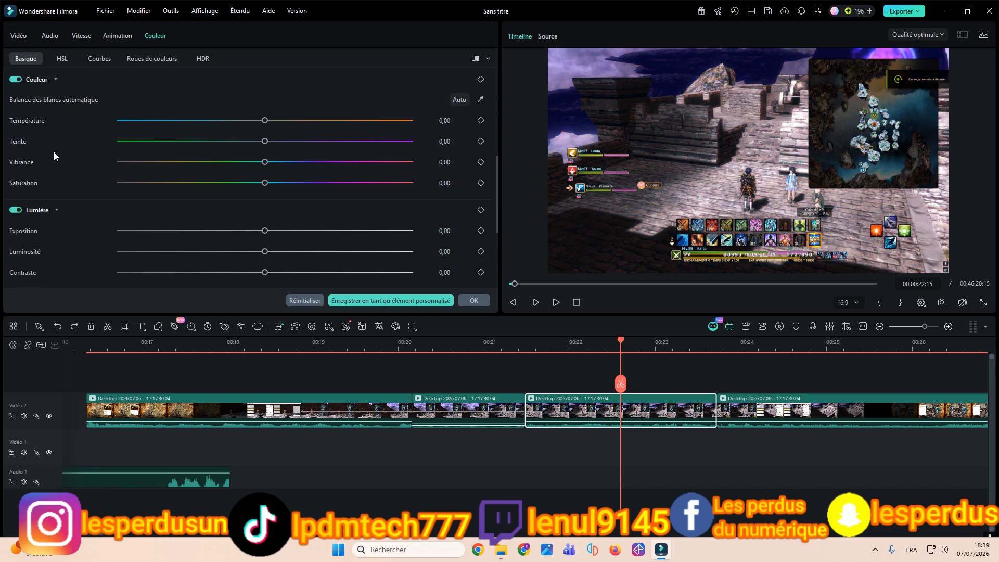
# Step: Look through the clip's HDR, colour wheel, curves and HSL settings and close the colour settings
pyautogui.click(202, 58)
pyautogui.click(158, 56)
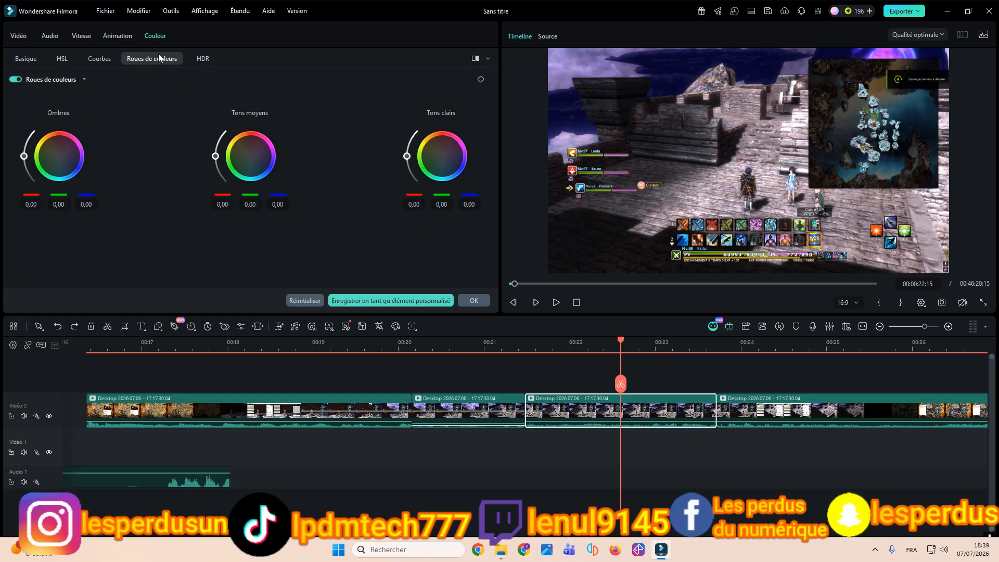
pyautogui.click(95, 61)
pyautogui.click(76, 58)
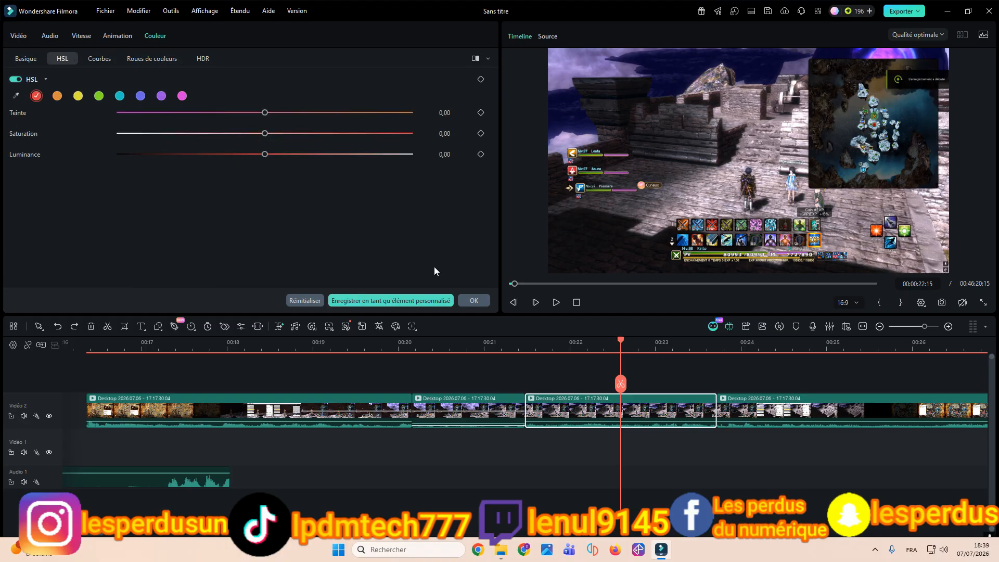
pyautogui.click(461, 300)
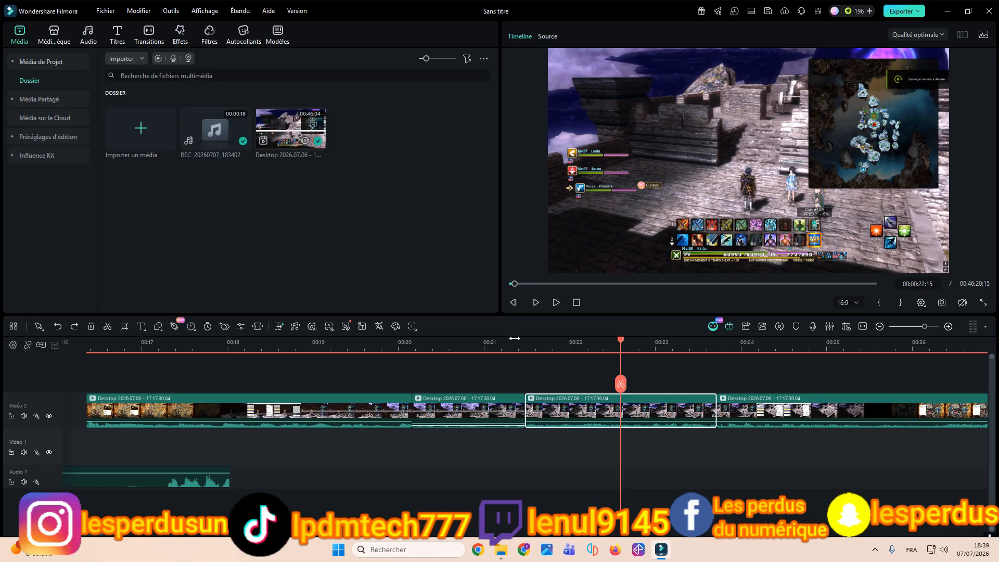
# Step: Detach the audio from the selected clip at 00:22 on Vidéo 2
pyautogui.moveTo(517, 338); pyautogui.dragTo(606, 346)
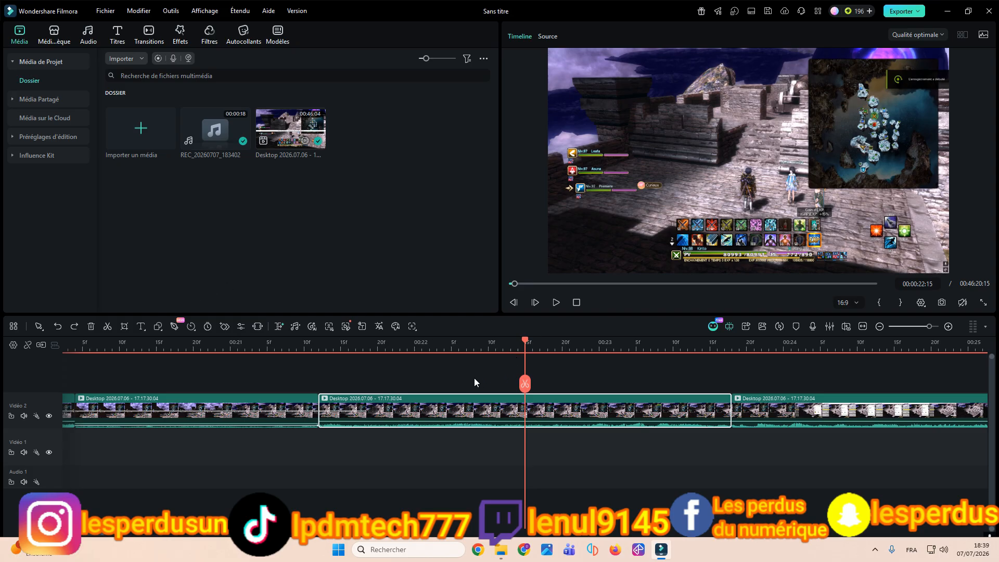
pyautogui.moveTo(452, 426); pyautogui.dragTo(460, 420)
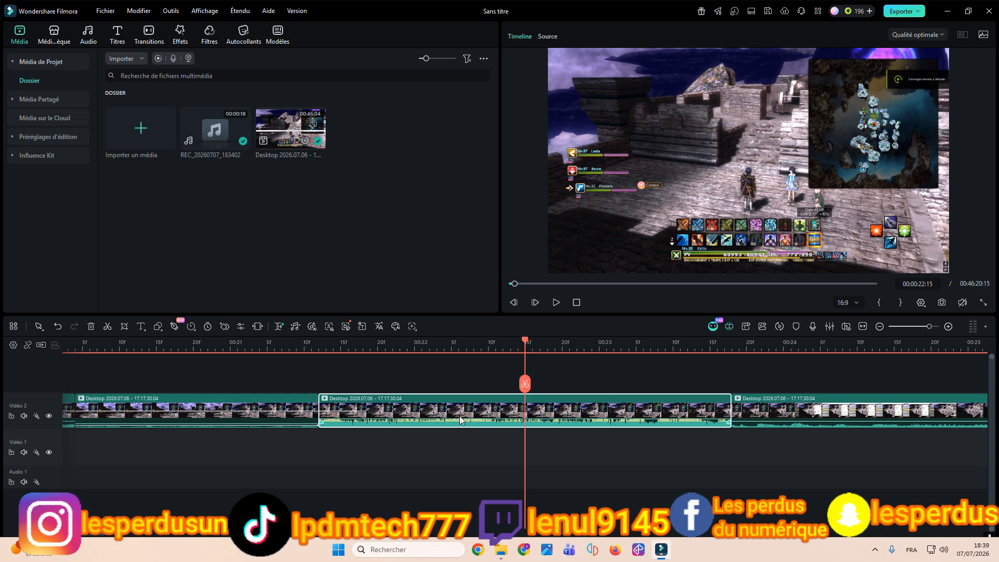
pyautogui.rightClick(419, 402)
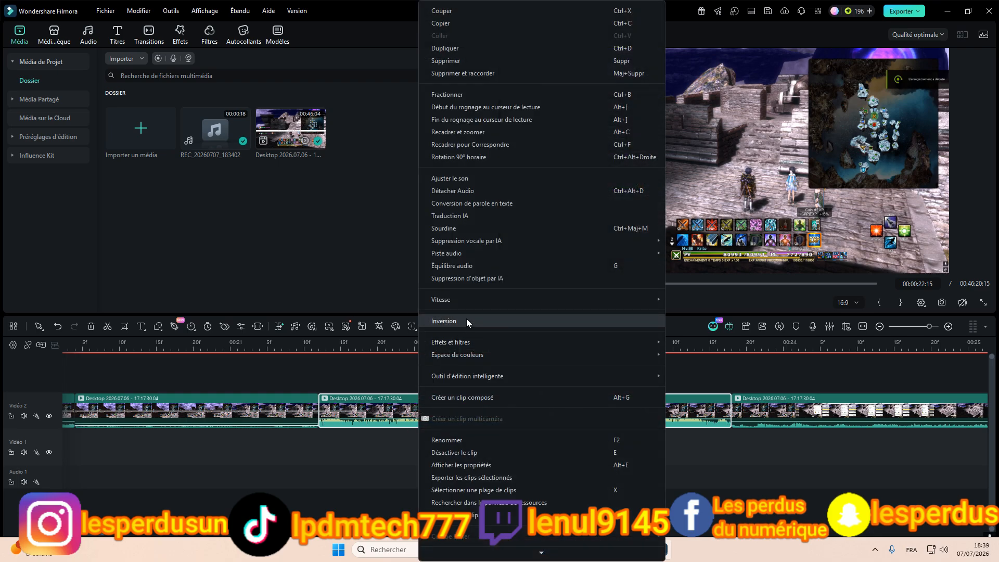
pyautogui.moveTo(553, 252)
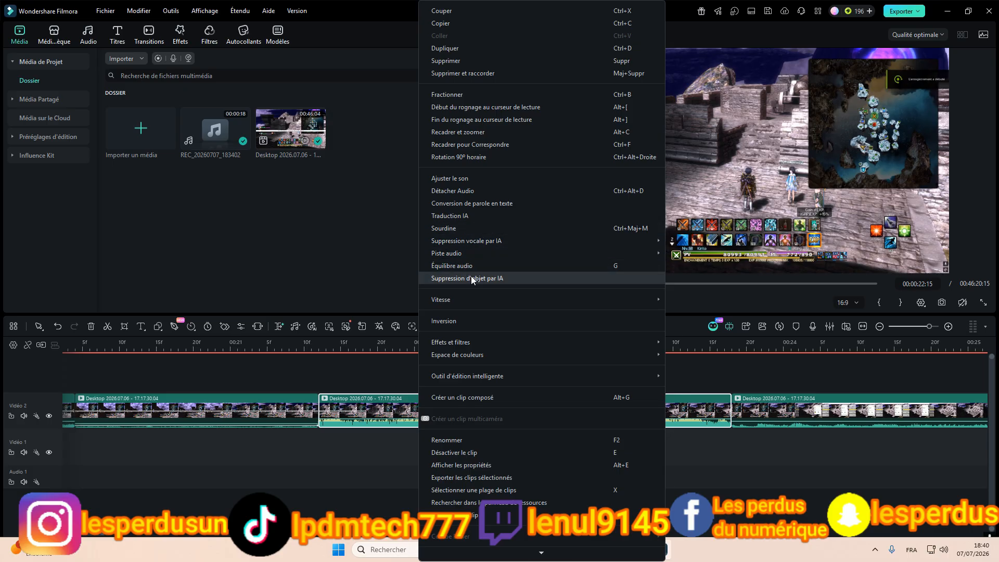
pyautogui.moveTo(452, 238)
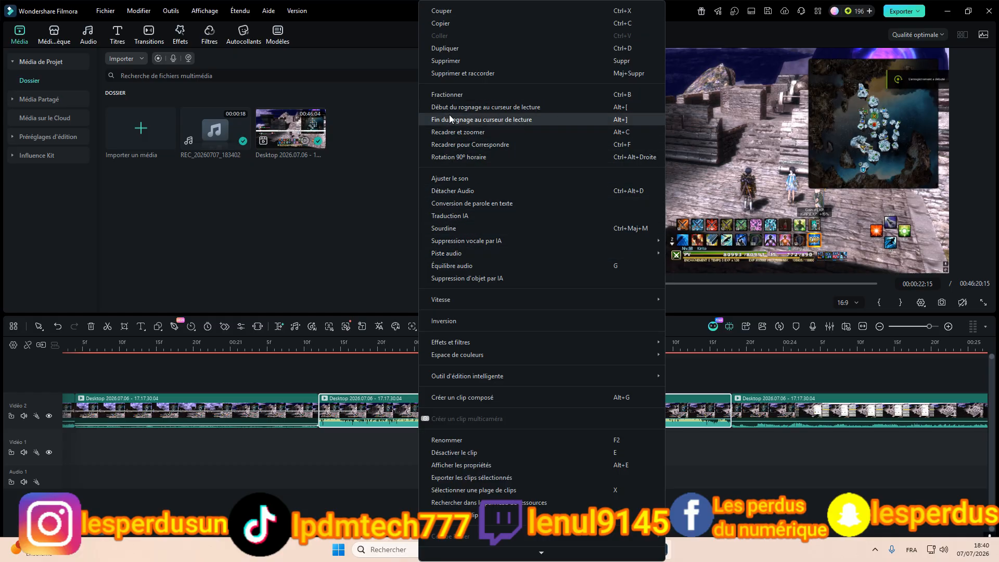
pyautogui.click(462, 191)
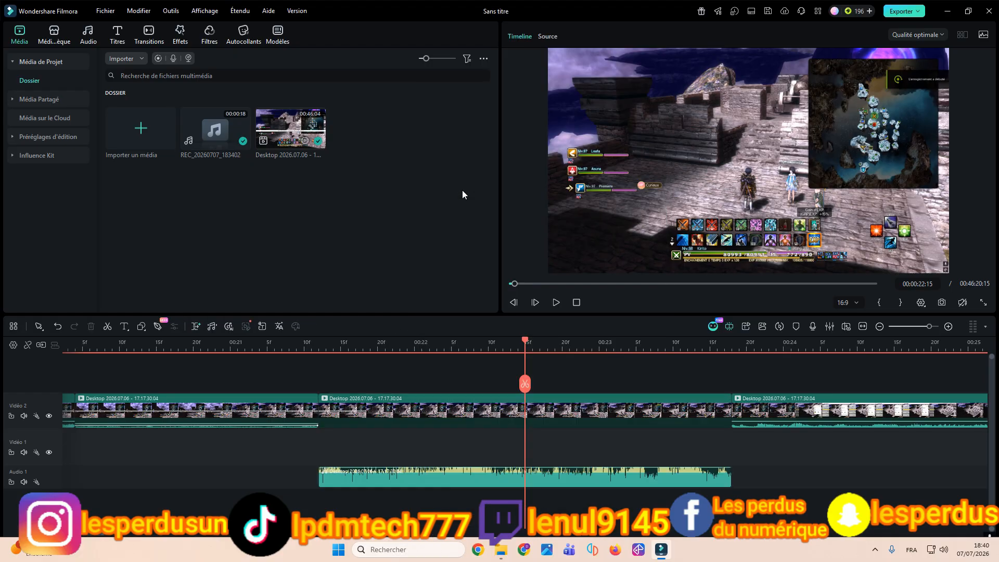
# Step: Move the detached audio on Audio 1 to start at about 00:27 and play the video clip without it
pyautogui.click(363, 345)
pyautogui.moveTo(488, 349); pyautogui.dragTo(388, 387)
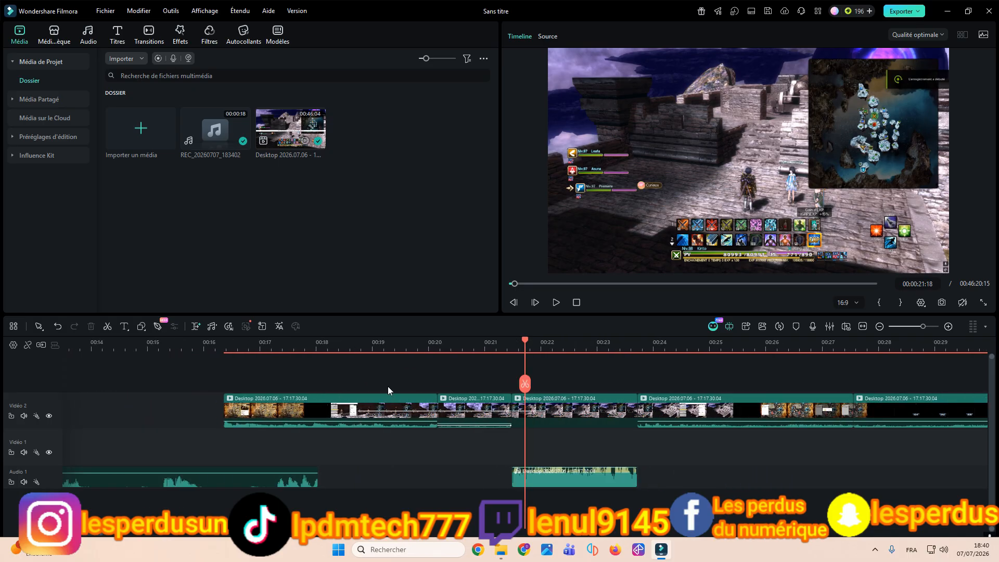
pyautogui.moveTo(546, 473); pyautogui.dragTo(853, 477)
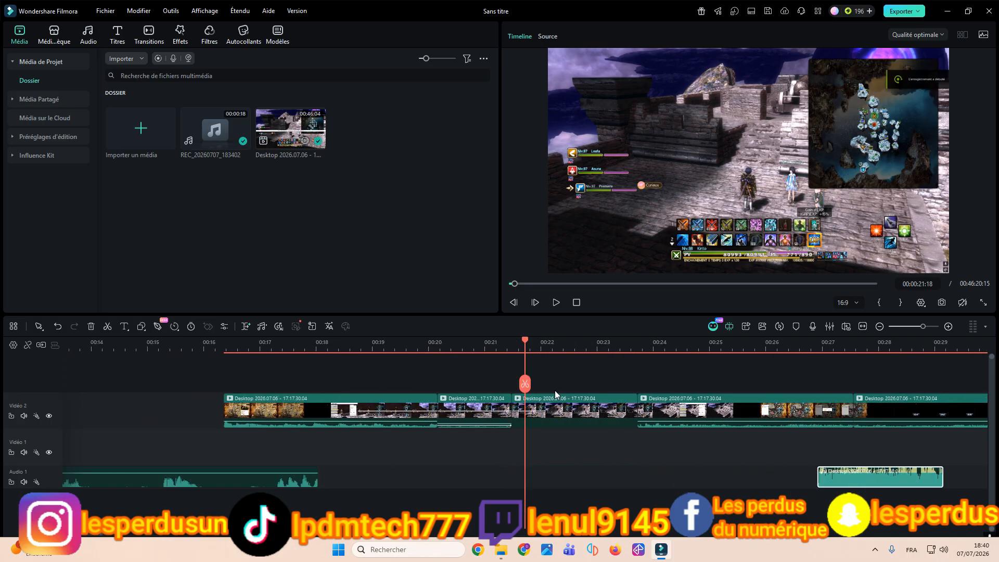
pyautogui.click(556, 303)
pyautogui.click(555, 302)
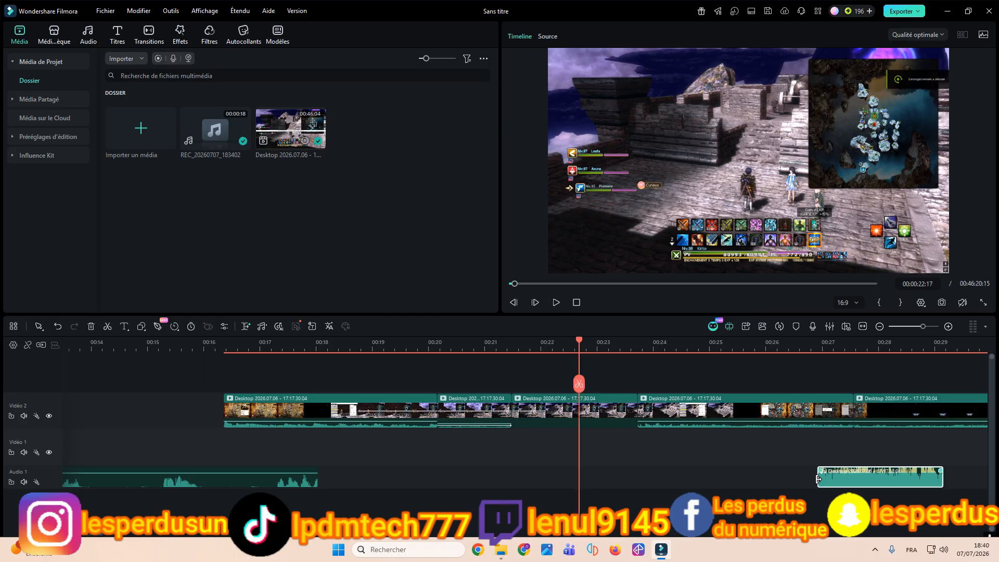
# Step: Move the detached audio on Audio 1 to start at about 00:20, and place the playhead around 00:22
pyautogui.moveTo(843, 486); pyautogui.dragTo(519, 465)
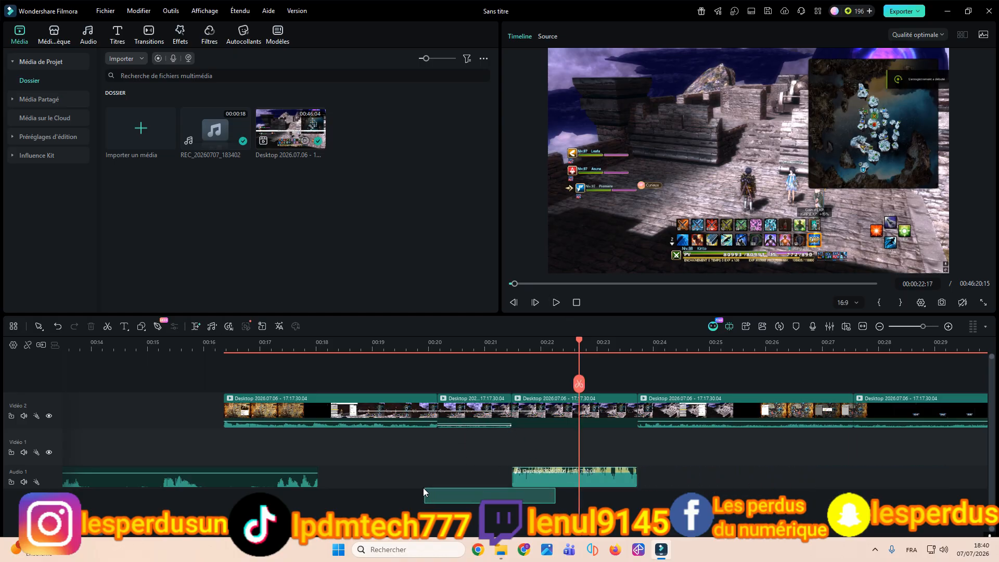
pyautogui.moveTo(558, 479); pyautogui.dragTo(467, 478)
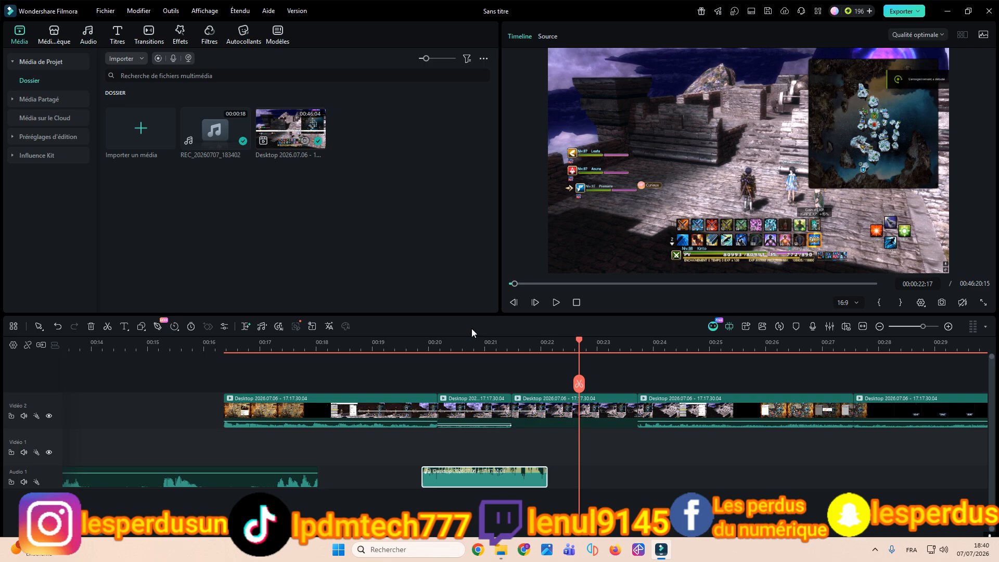
pyautogui.click(468, 348)
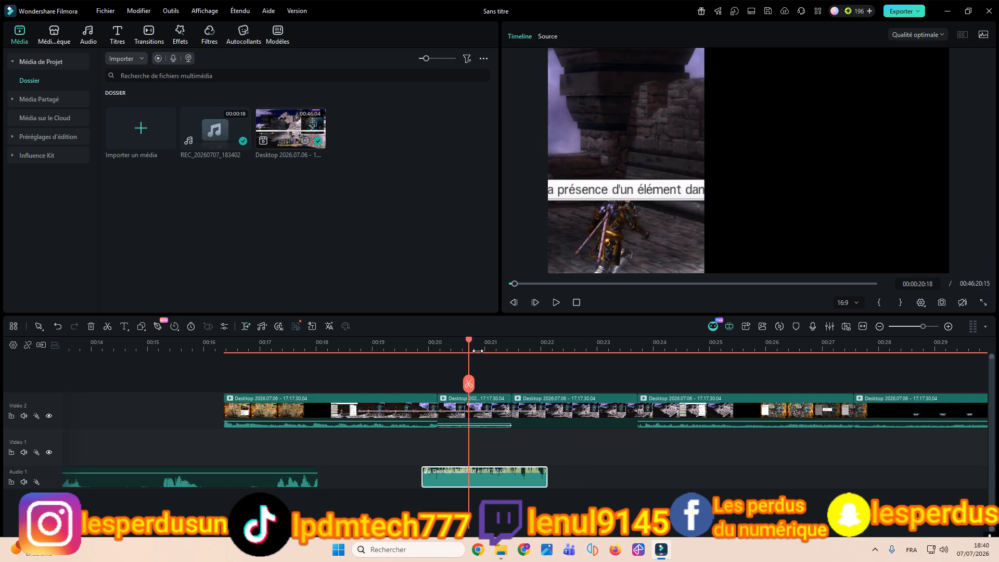
pyautogui.click(576, 346)
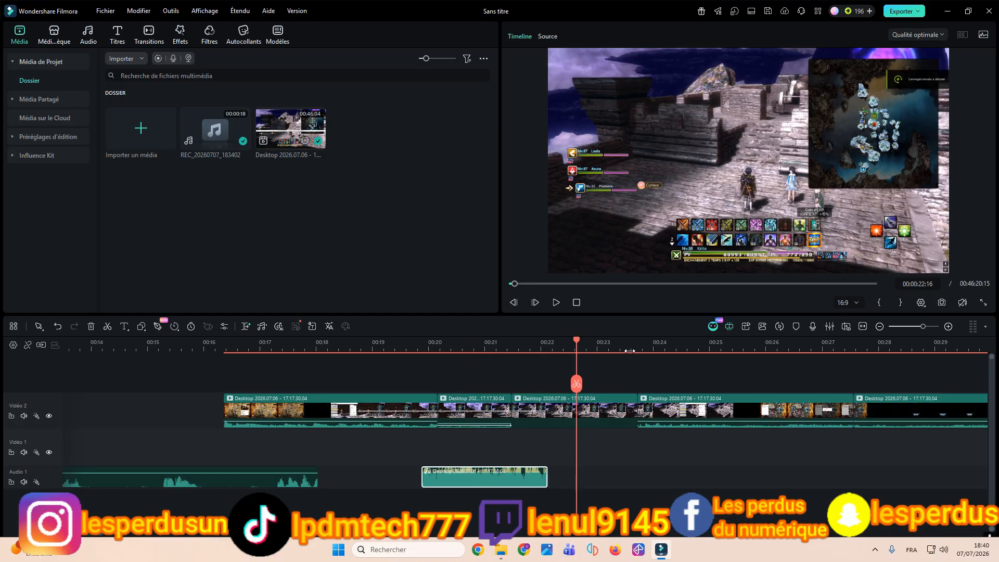
pyautogui.moveTo(629, 350); pyautogui.dragTo(555, 348)
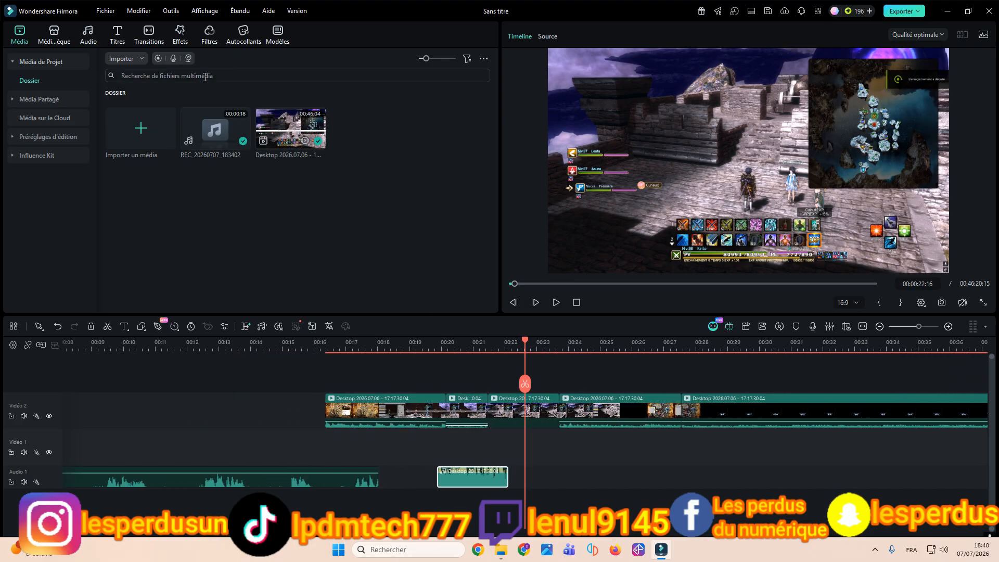
# Step: Open the PC screen recorder, bring the editor window back behind it, and move the recording controls clear of the timeline
pyautogui.click(105, 12)
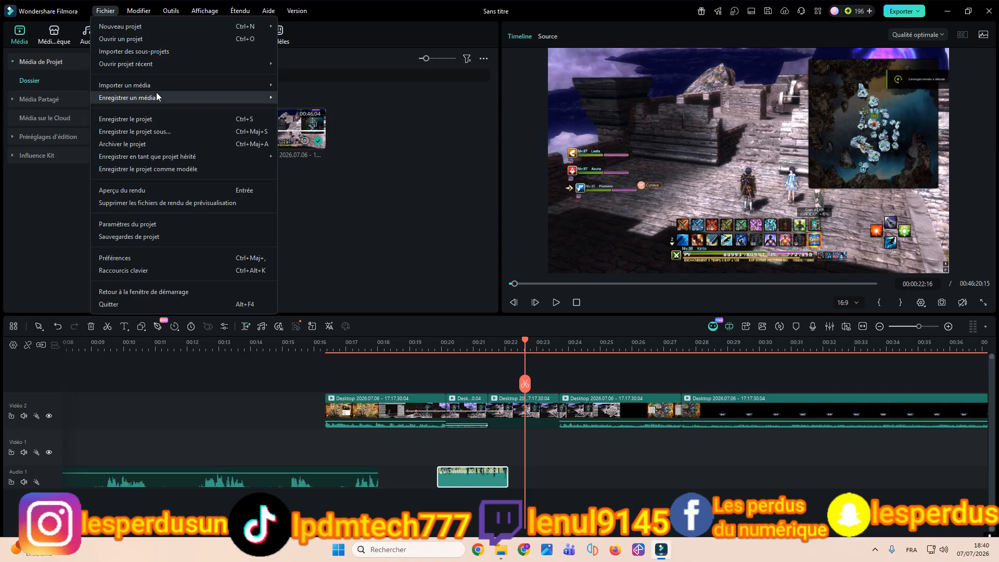
pyautogui.moveTo(156, 97)
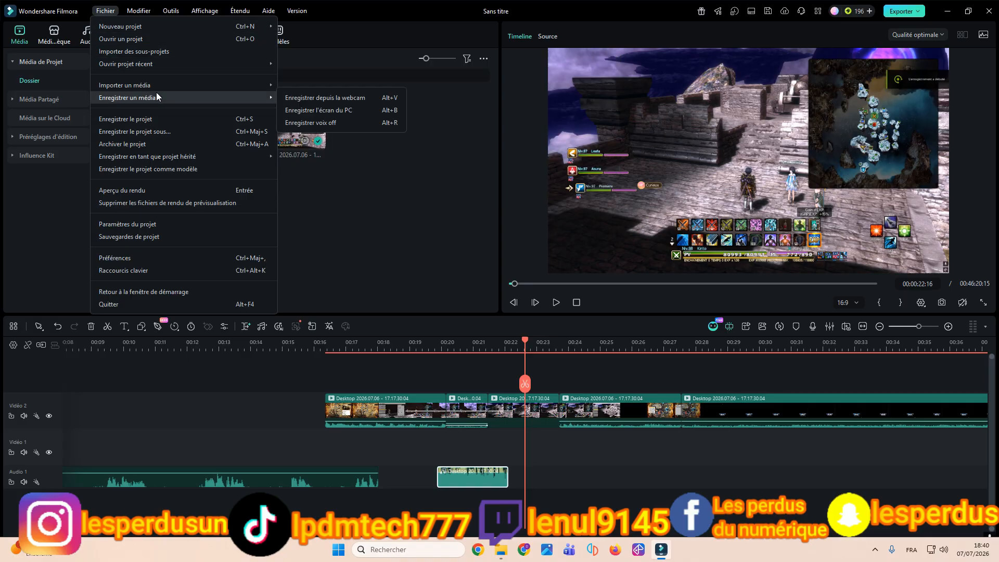
pyautogui.click(339, 115)
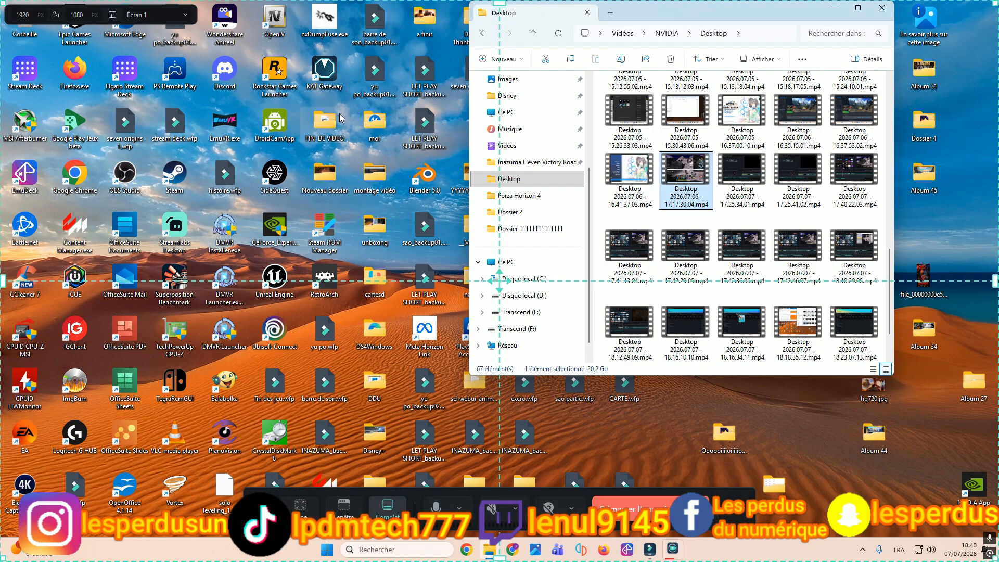
pyautogui.click(650, 549)
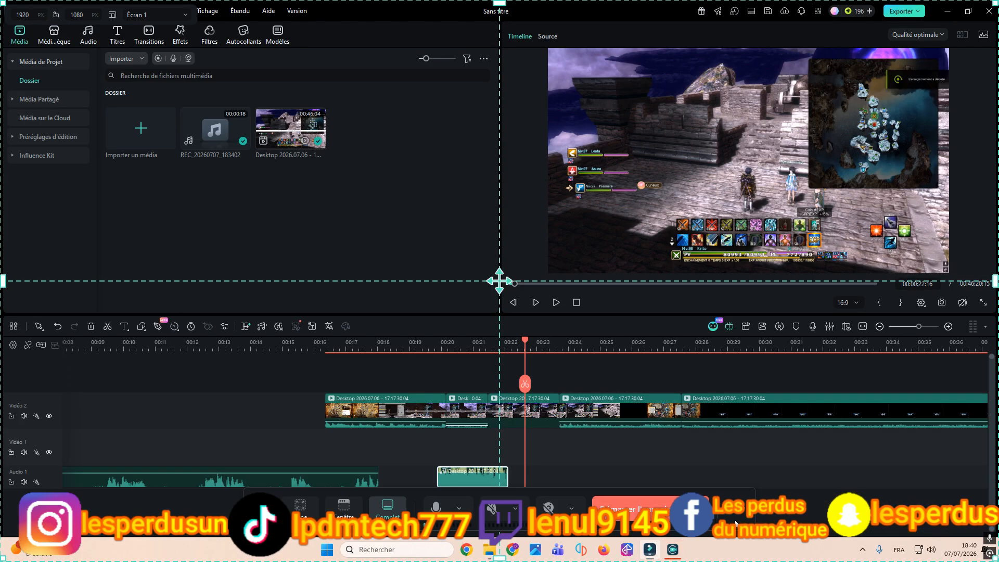
pyautogui.moveTo(274, 493); pyautogui.dragTo(277, 150)
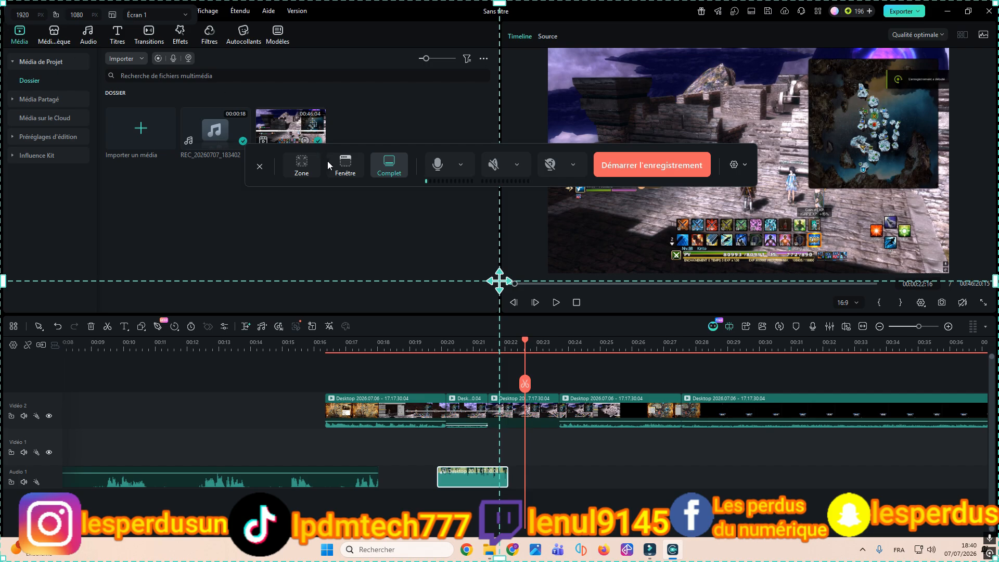
# Step: Try out the recorder's Zone, Fenêtre and Complet capture modes
pyautogui.click(301, 165)
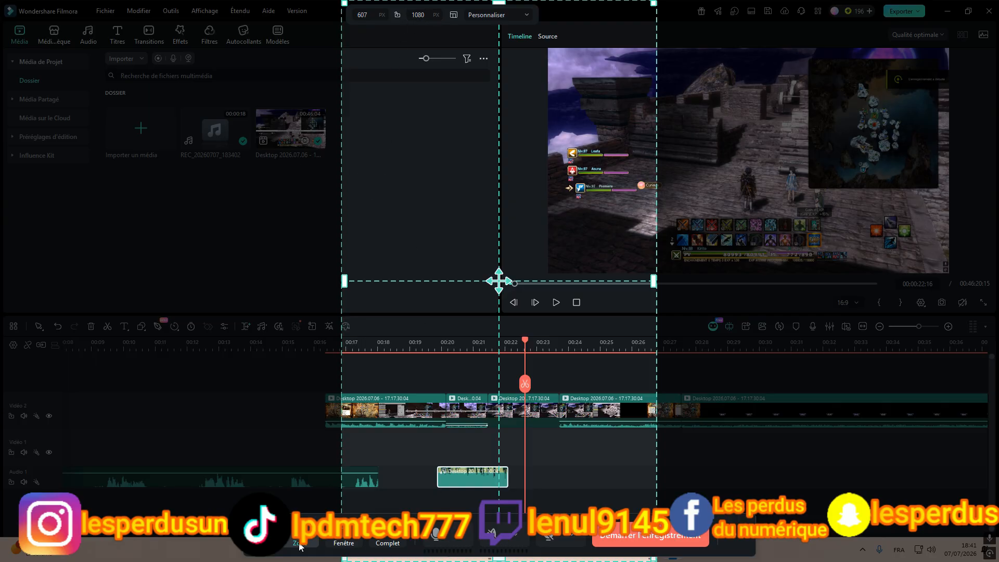
pyautogui.click(331, 541)
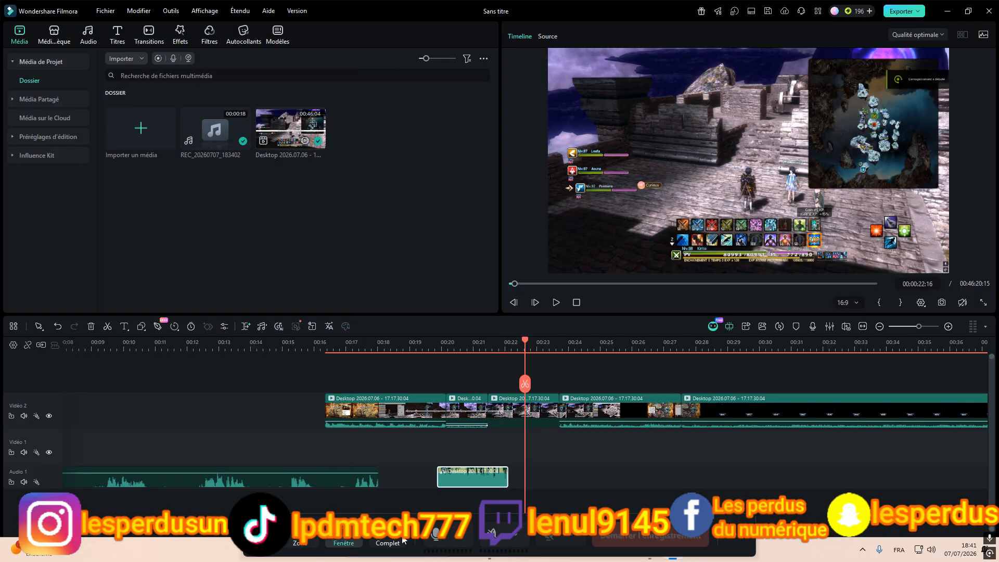
pyautogui.click(393, 542)
pyautogui.click(352, 541)
pyautogui.click(300, 543)
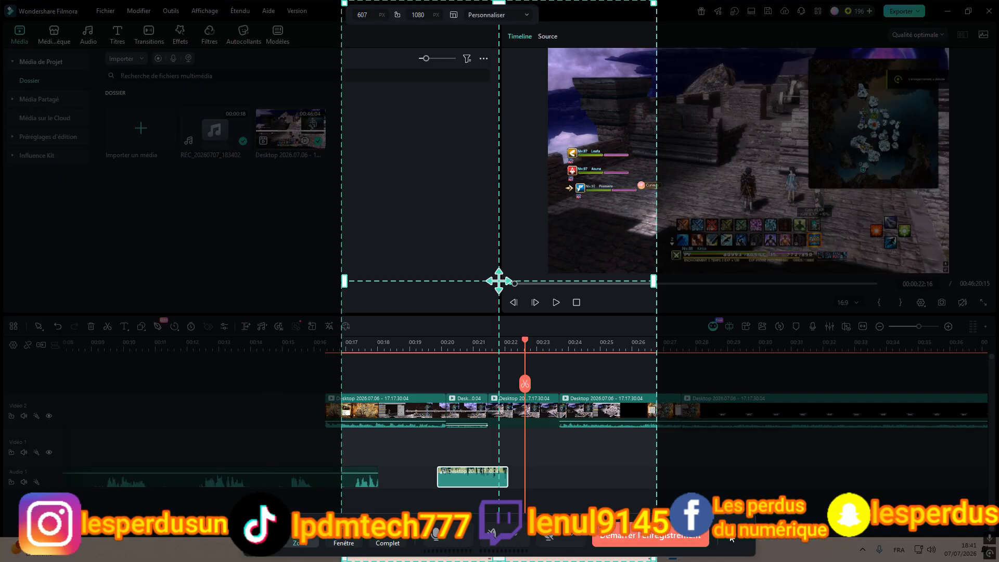
# Step: Choose the editor window as the recording target, and return the recorder to Complet capture
pyautogui.click(337, 544)
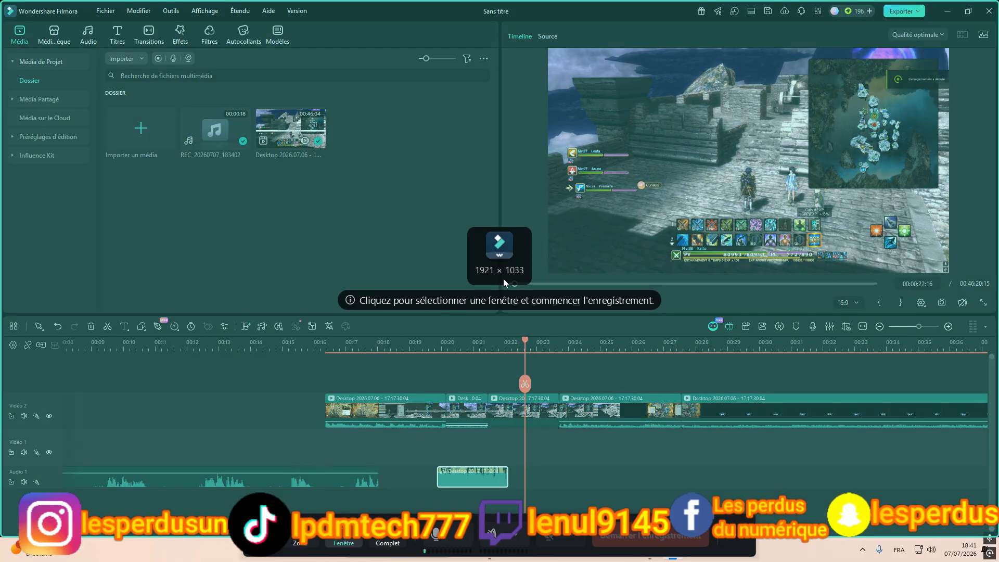
pyautogui.click(504, 282)
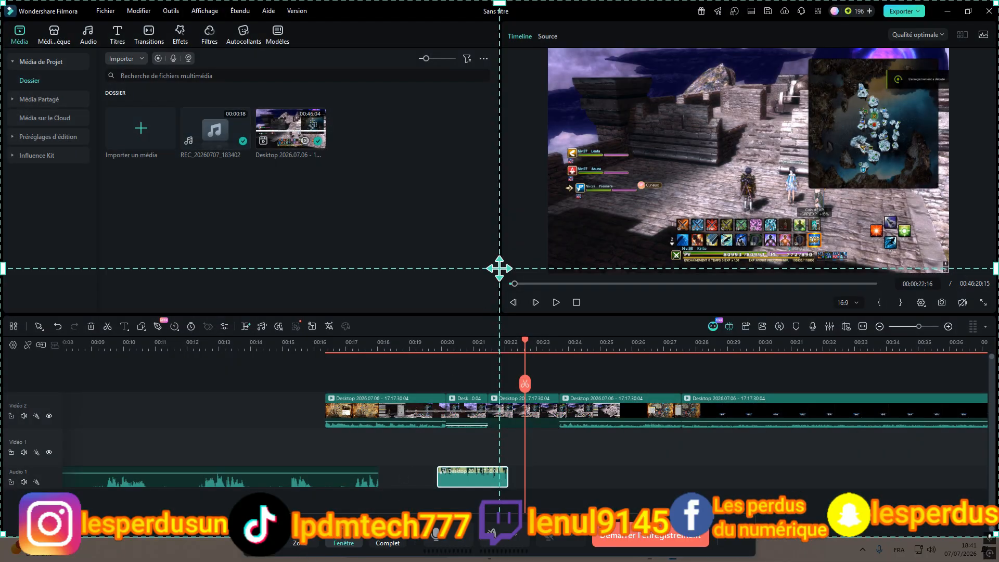
pyautogui.click(387, 543)
pyautogui.click(467, 304)
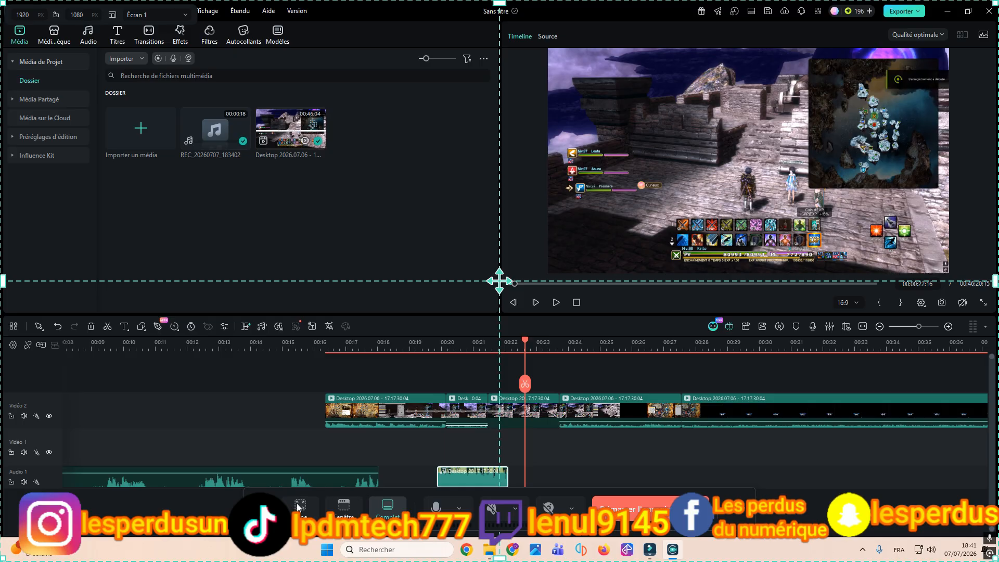
# Step: Review the recorder's webcam sources and its Général, Avancé, Touche Raccourcis and Enregistrer settings, and close the settings
pyautogui.click(572, 508)
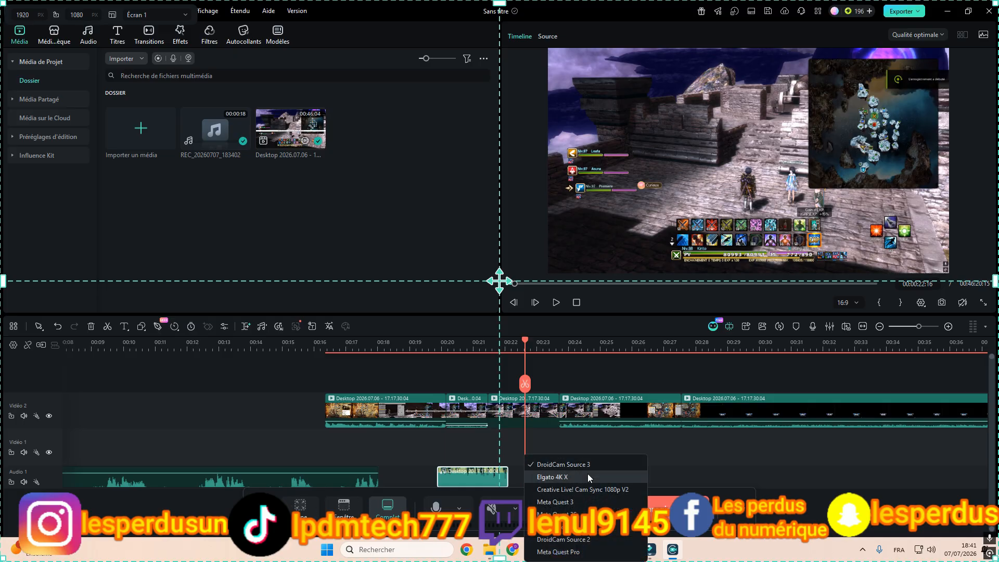
pyautogui.click(745, 510)
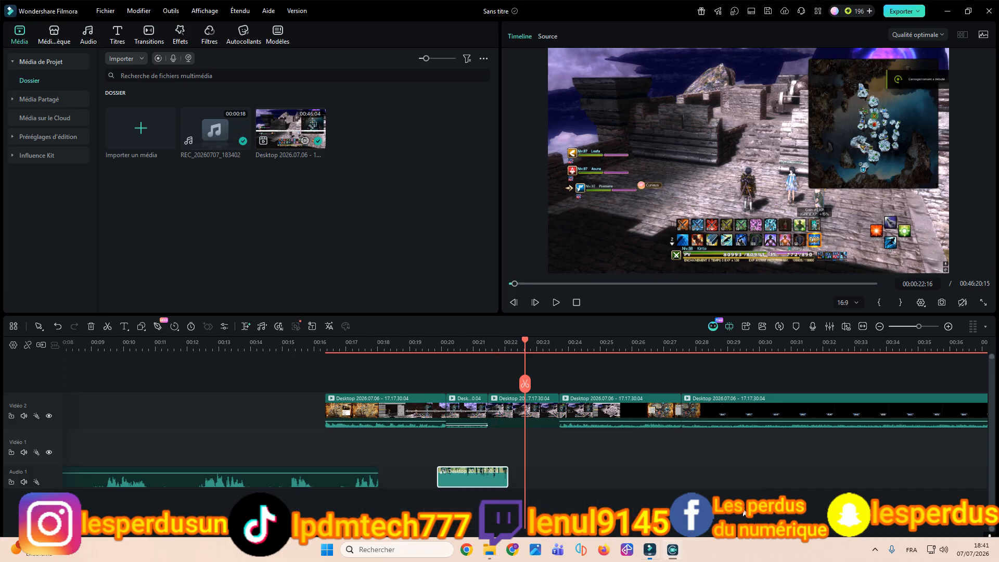
pyautogui.click(471, 122)
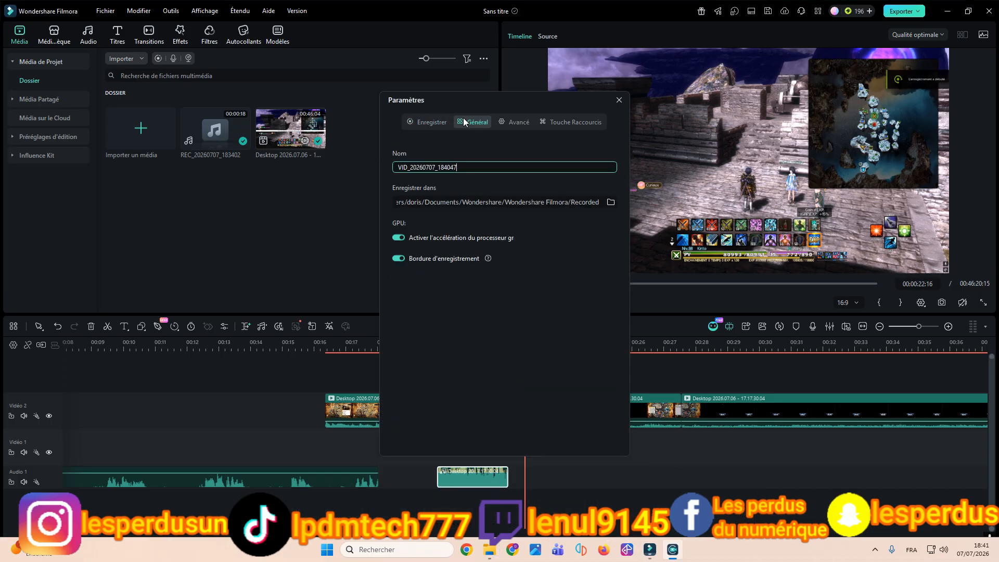
pyautogui.click(508, 121)
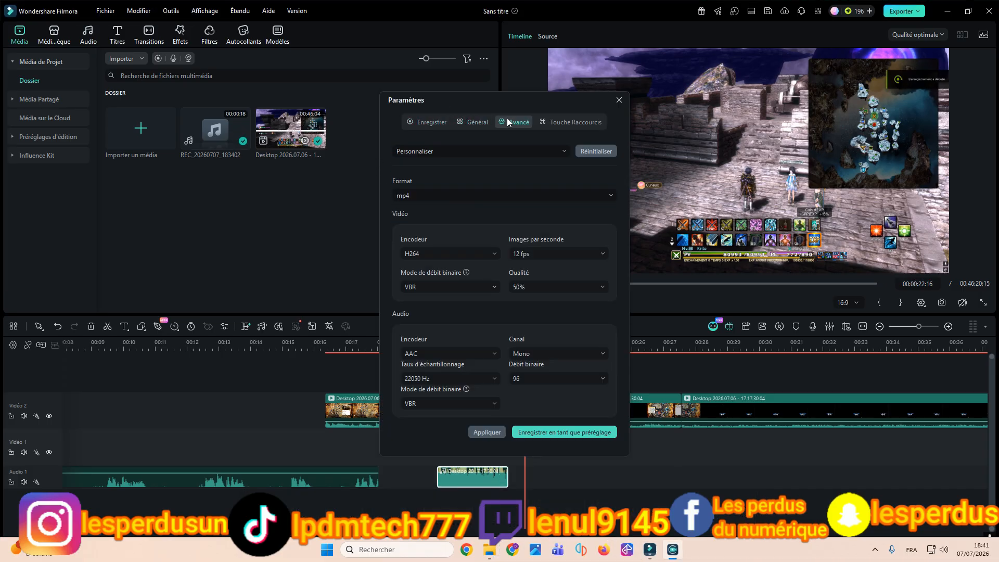
pyautogui.click(576, 121)
pyautogui.click(439, 120)
pyautogui.click(619, 100)
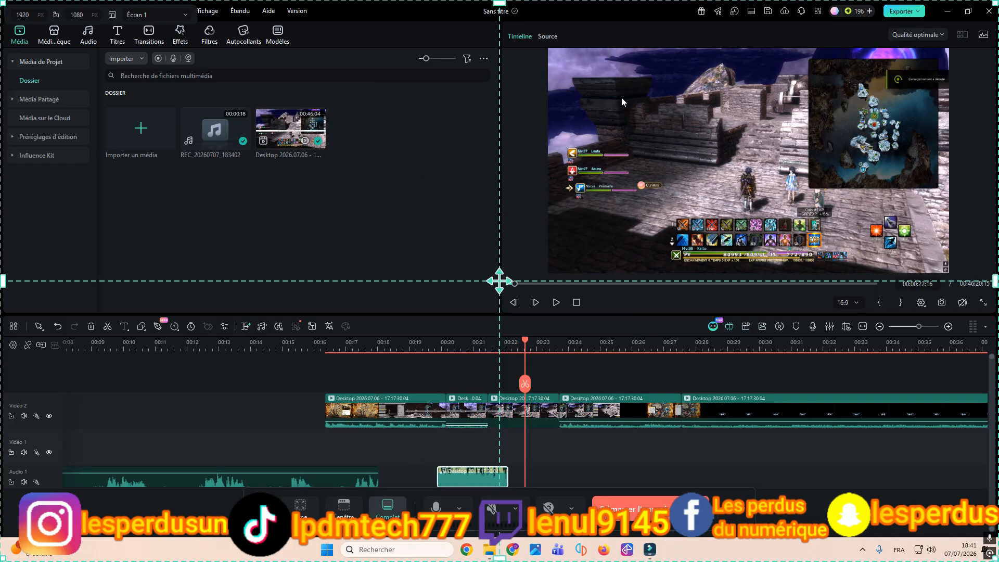
# Step: Switch the recorder to Zone capture and try the Tiktok(9:16) and Youtube(16:9) area presets
pyautogui.click(309, 515)
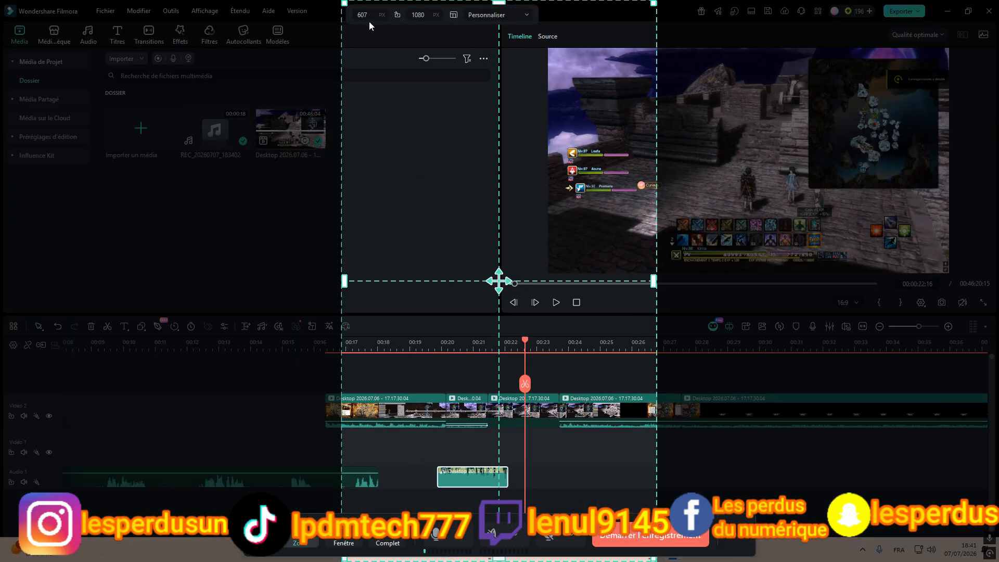
pyautogui.click(498, 16)
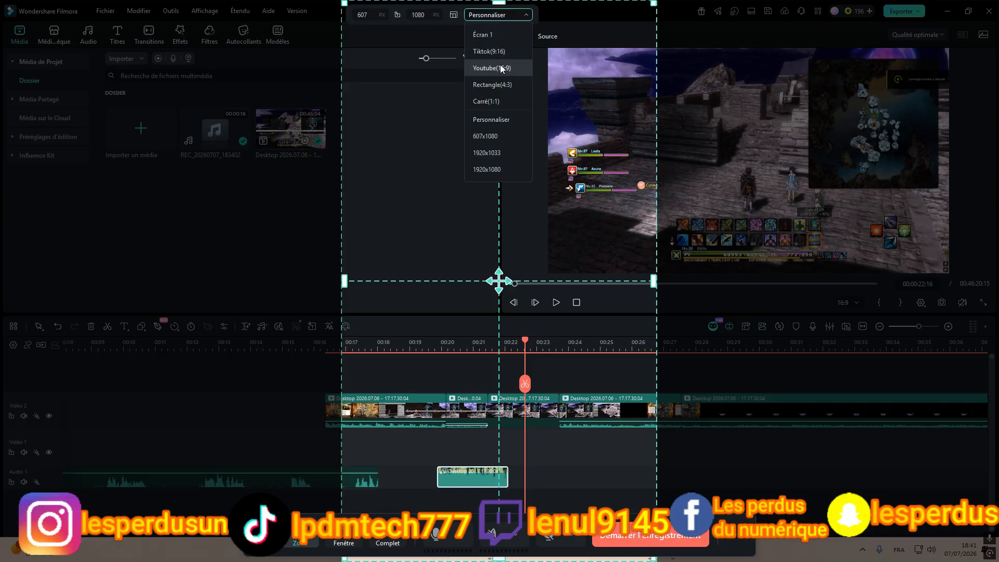
pyautogui.click(494, 49)
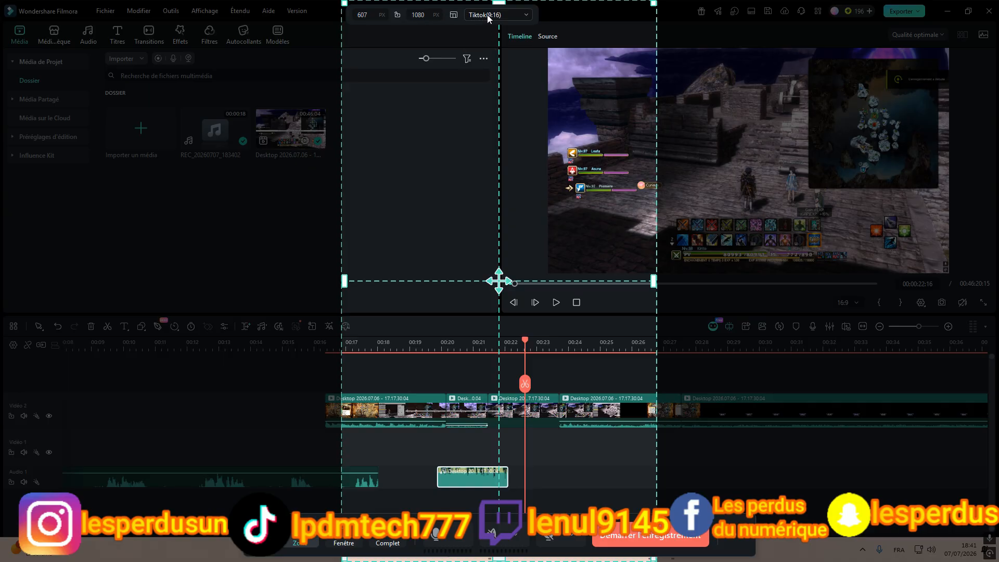
pyautogui.click(487, 14)
pyautogui.click(502, 69)
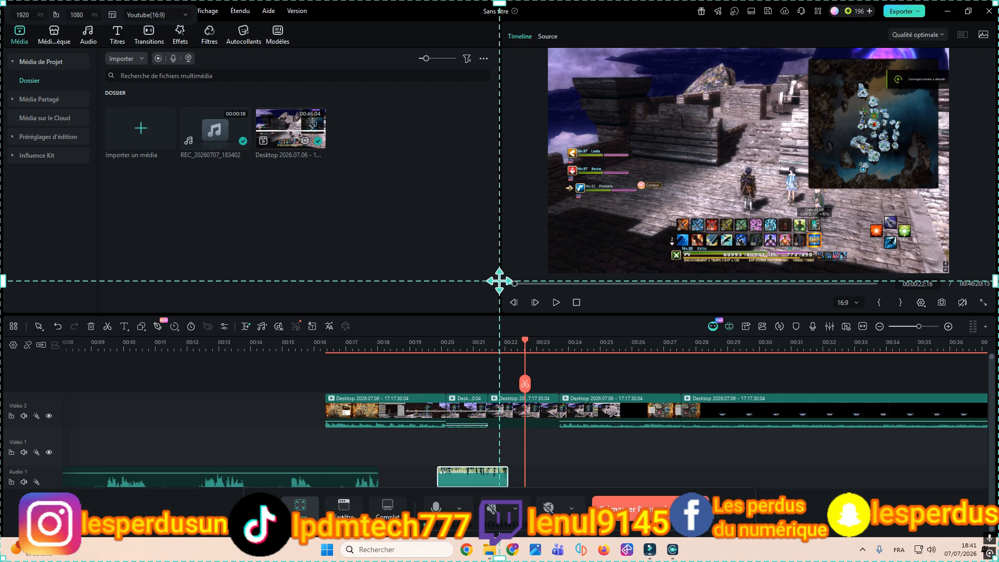
# Step: Switch the recorder through Fenêtre back to Zone capture and review the available area presets
pyautogui.click(344, 509)
pyautogui.click(306, 508)
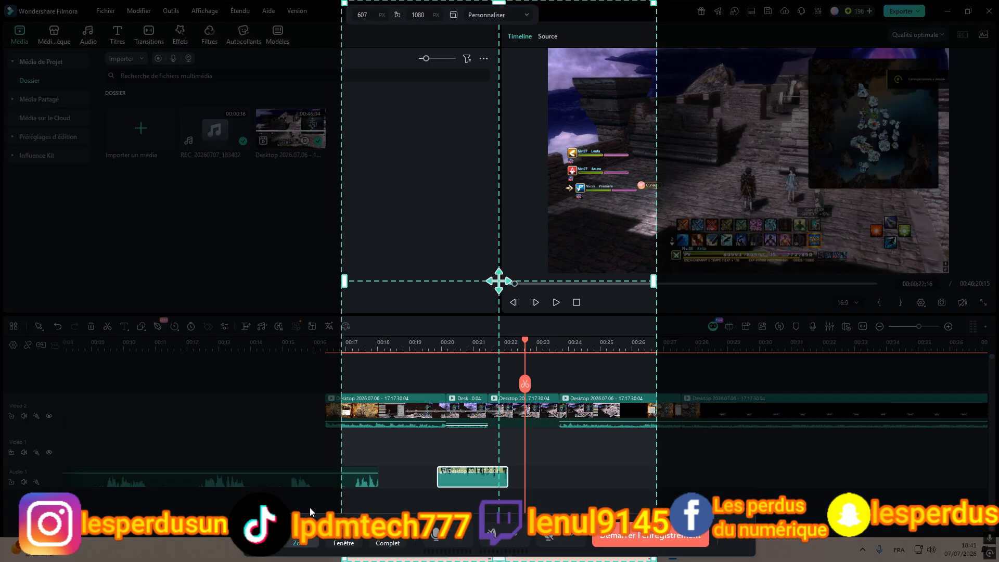
pyautogui.click(527, 15)
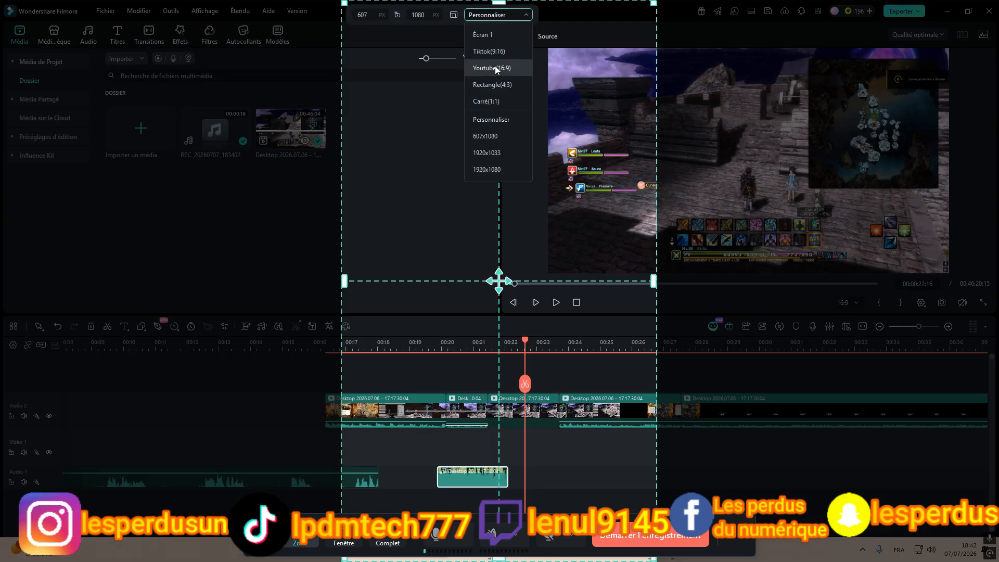
pyautogui.click(604, 8)
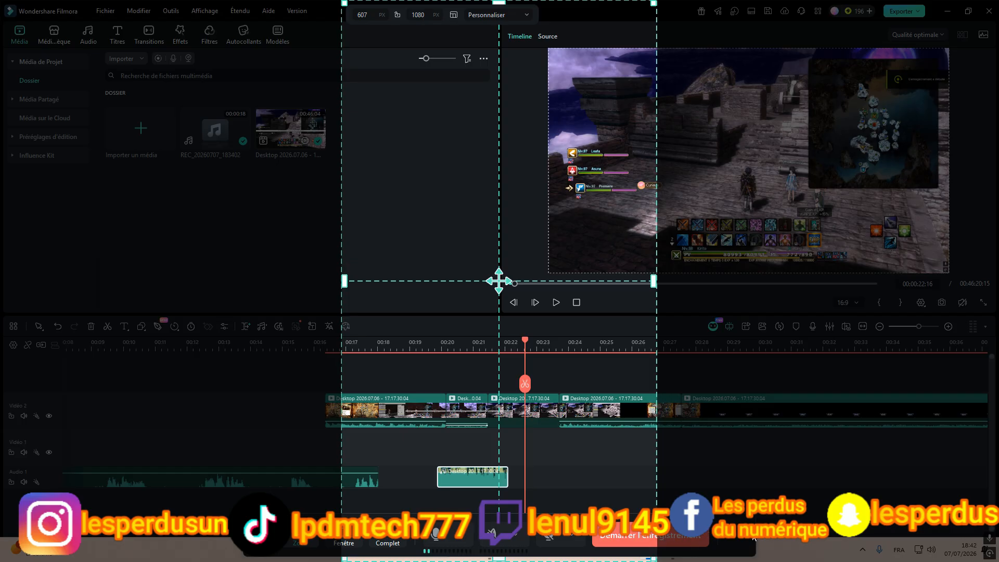
# Step: Split the Vidéo 2 clip under the playhead at 00:00:22:16
pyautogui.click(503, 407)
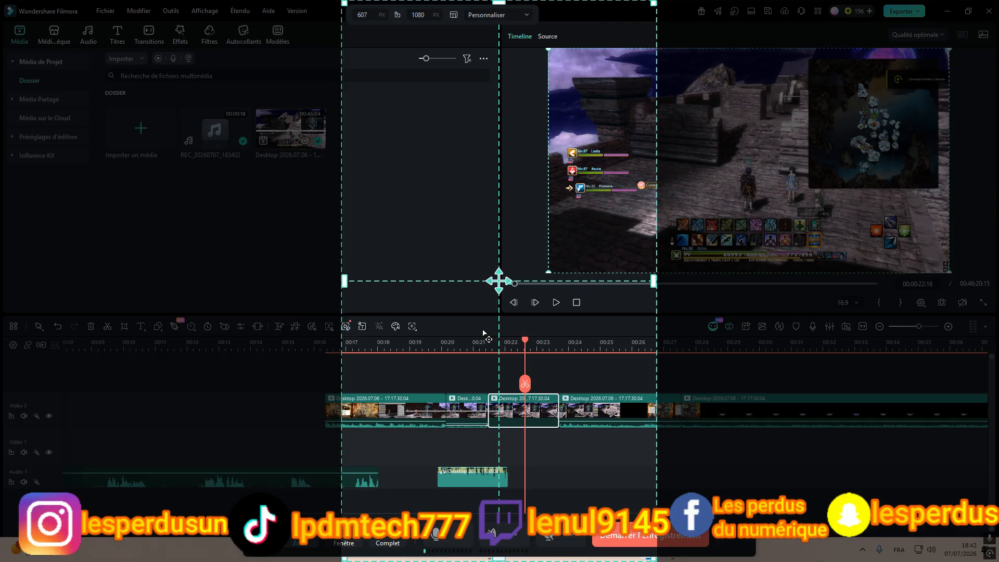
pyautogui.click(525, 383)
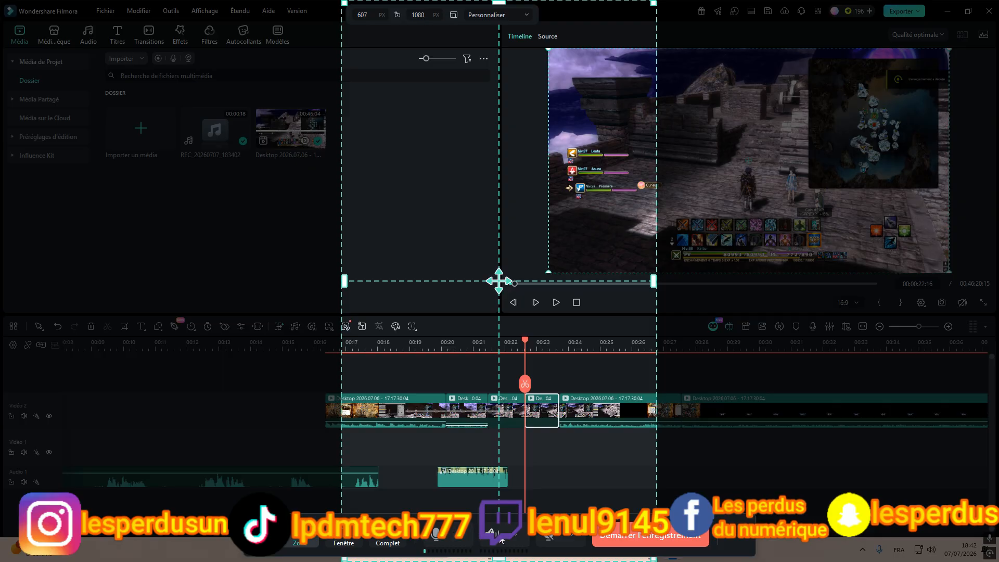
# Step: Check the recorder's microphone options and close the recorder
pyautogui.click(458, 543)
pyautogui.click(458, 543)
pyautogui.click(259, 535)
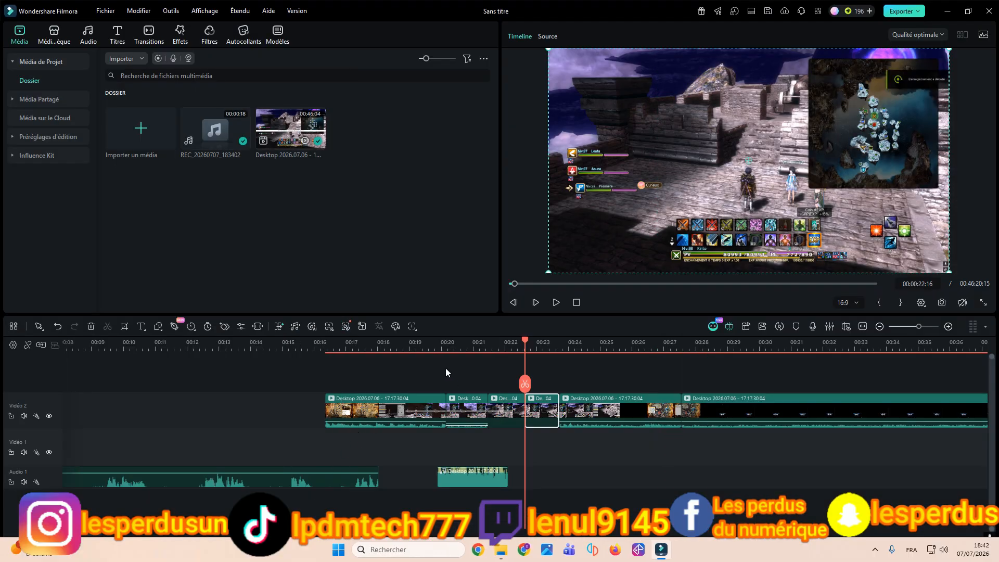
# Step: Add the favourite music track Light Years - Take Off to Audio 1, starting at about 00:24
pyautogui.click(52, 37)
pyautogui.click(19, 35)
pyautogui.click(92, 42)
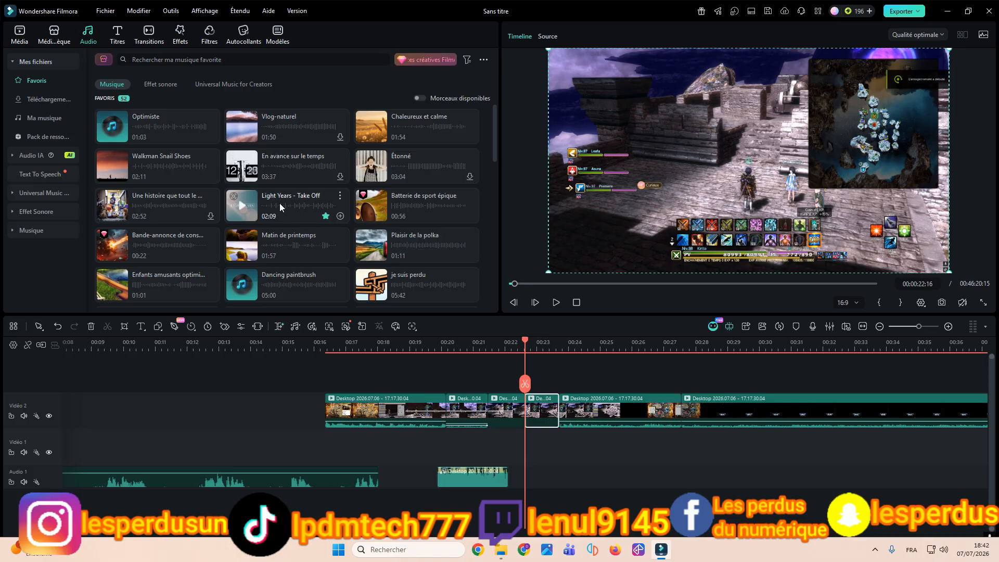
pyautogui.moveTo(286, 203); pyautogui.dragTo(566, 375)
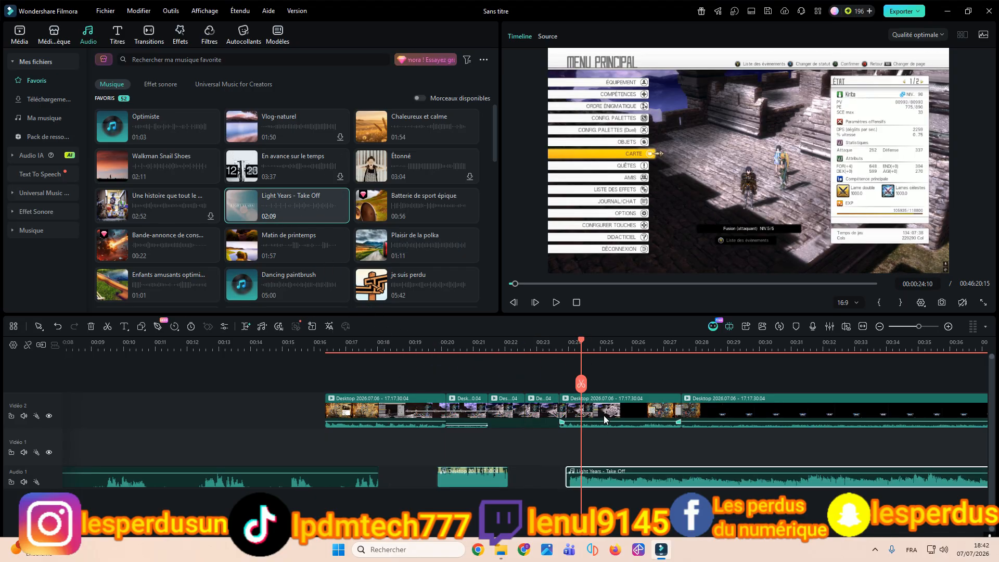
# Step: Lower the volume of the Light Years - Take Off clip to -27.10 dB and confirm the audio settings
pyautogui.moveTo(622, 346); pyautogui.dragTo(696, 363)
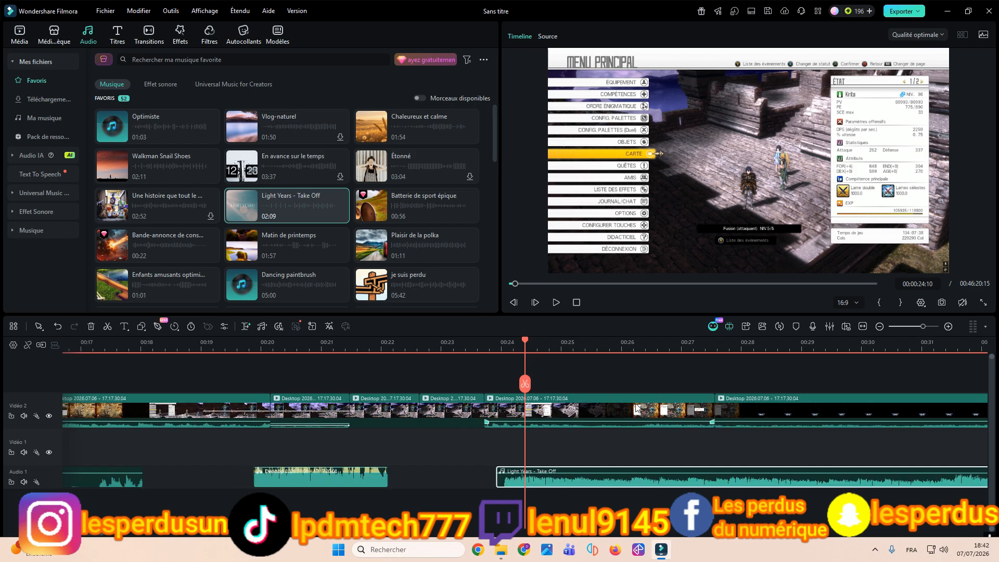
pyautogui.doubleClick(547, 481)
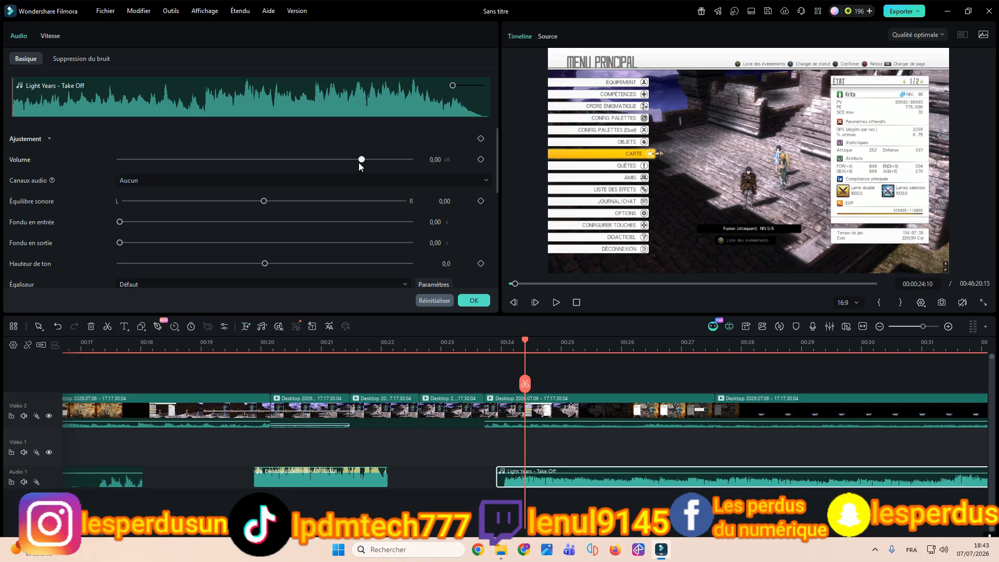
pyautogui.moveTo(360, 160); pyautogui.dragTo(302, 162)
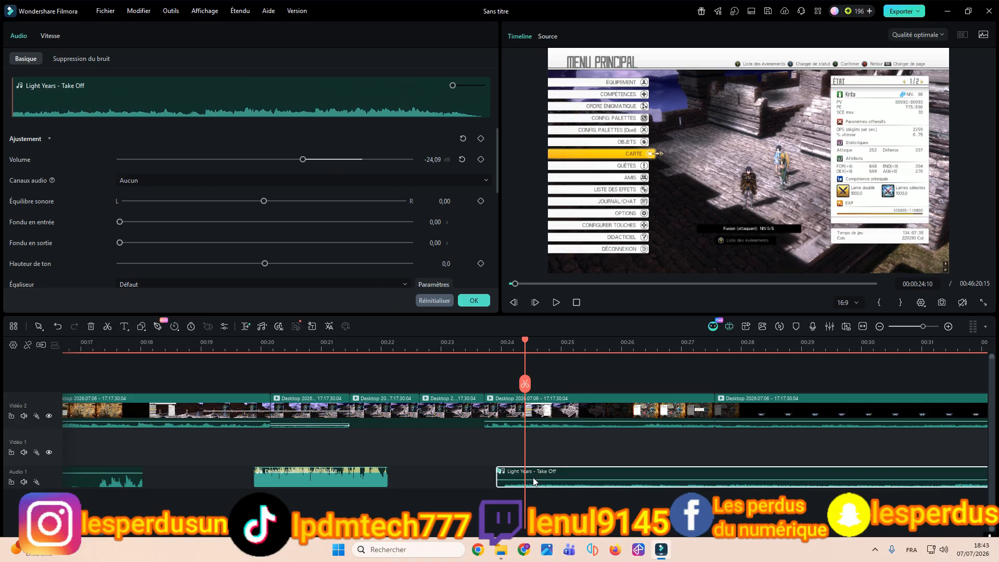
pyautogui.moveTo(538, 480); pyautogui.dragTo(538, 486)
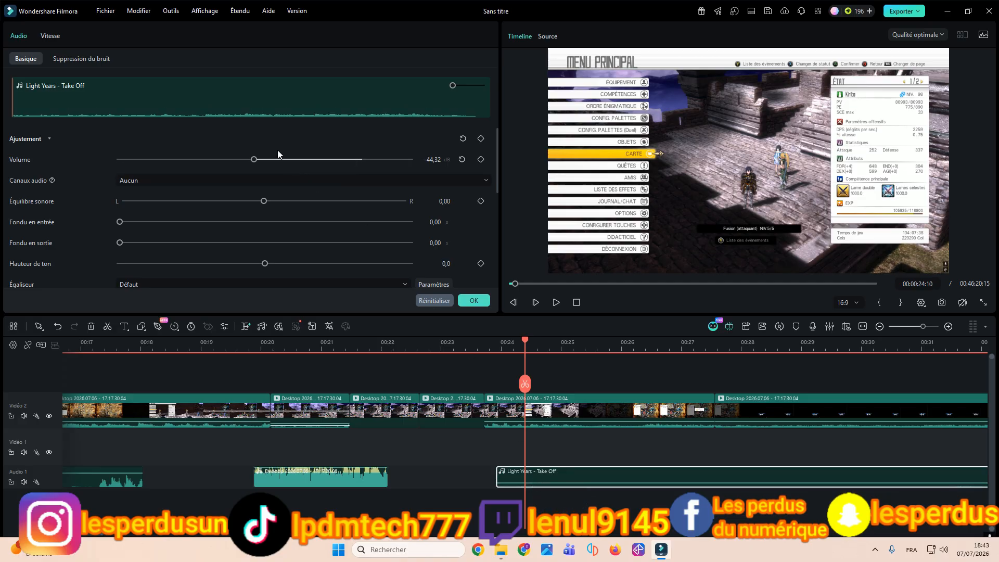
pyautogui.moveTo(288, 166); pyautogui.dragTo(298, 161)
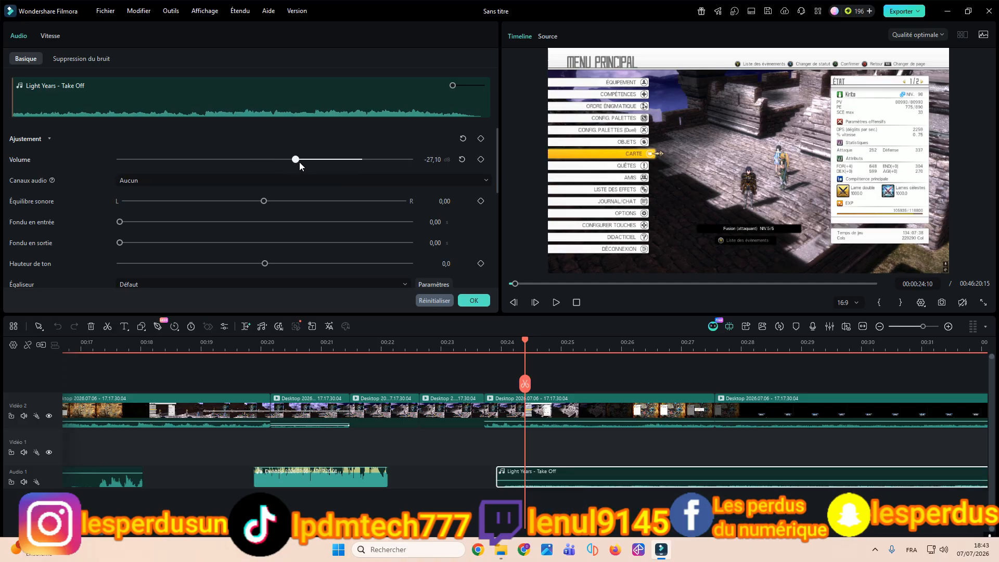
pyautogui.click(473, 301)
# Step: Browse the favourite music tracks in the audio library and return to the start of the list
pyautogui.scroll(-3, 257, 171)
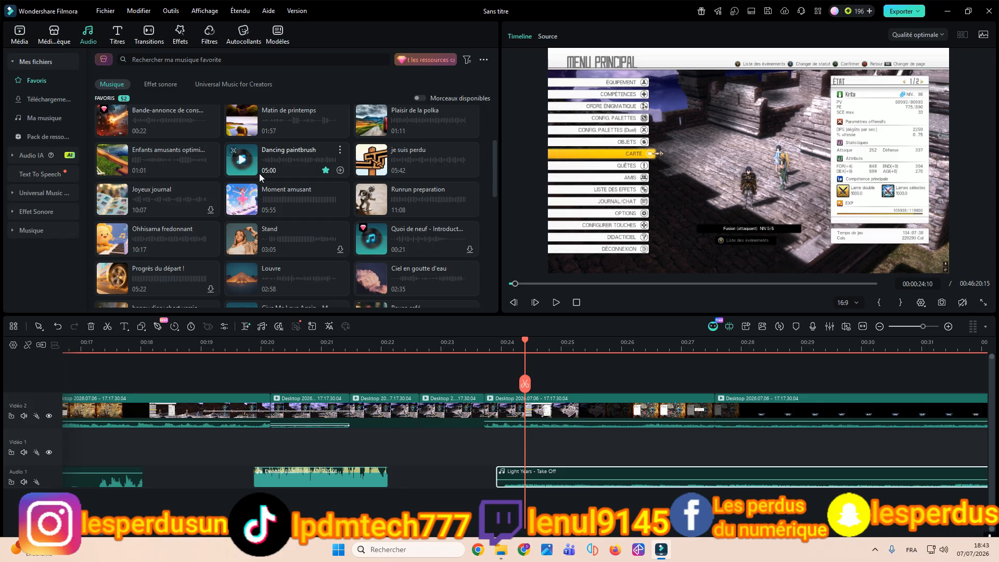
pyautogui.scroll(-5, 259, 173)
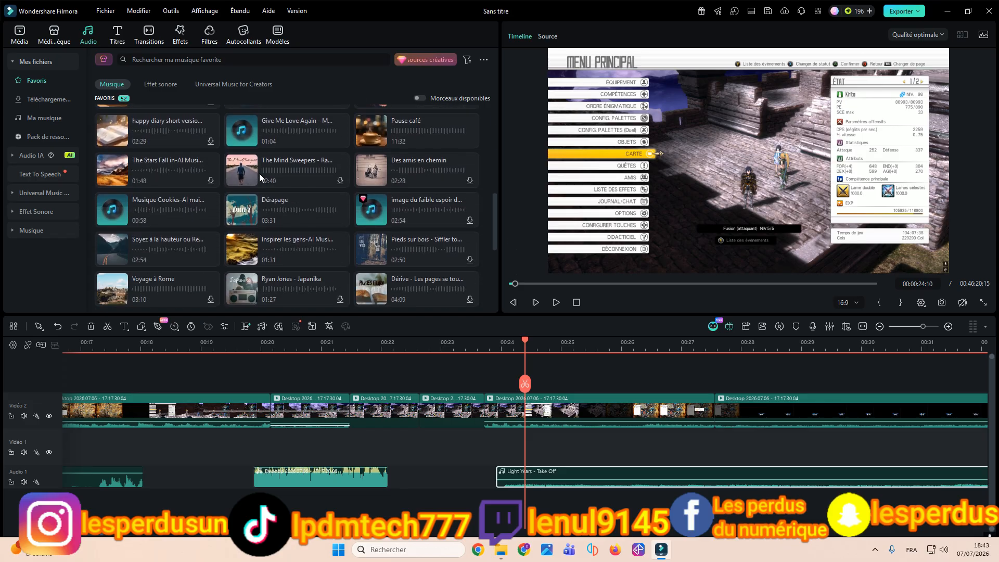
pyautogui.scroll(-2, 259, 174)
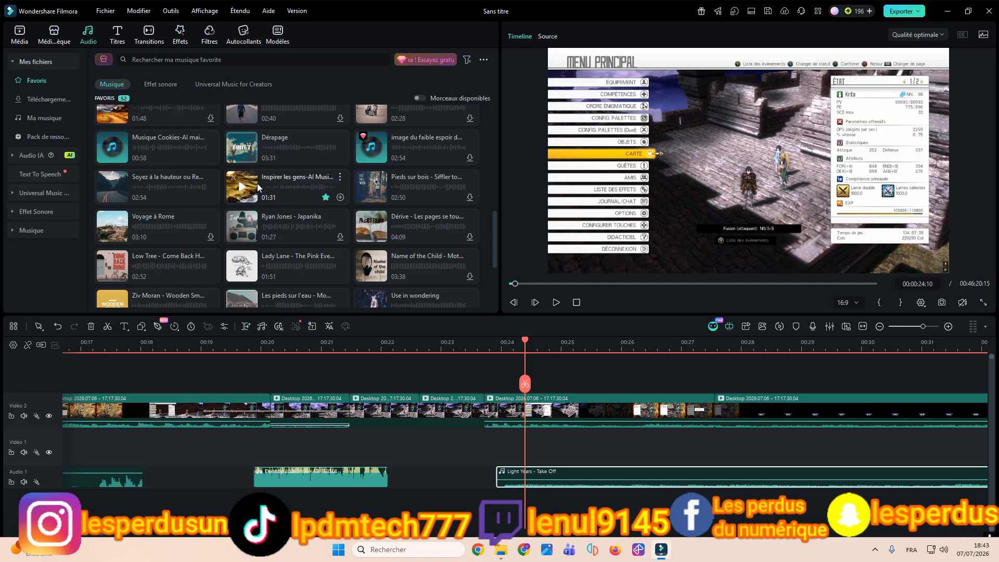
pyautogui.scroll(-5, 562, 333)
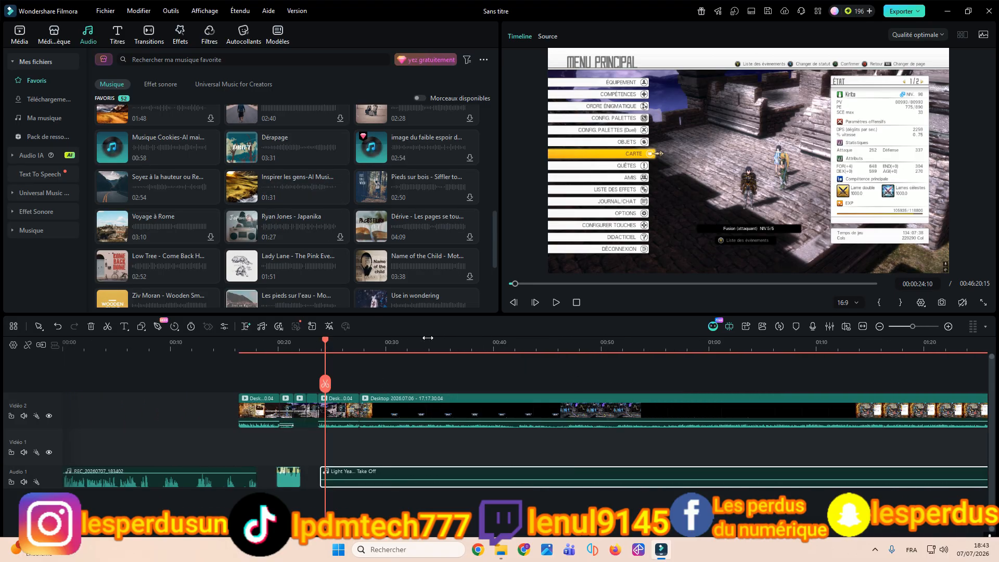
pyautogui.scroll(3, 427, 338)
pyautogui.scroll(4, 234, 182)
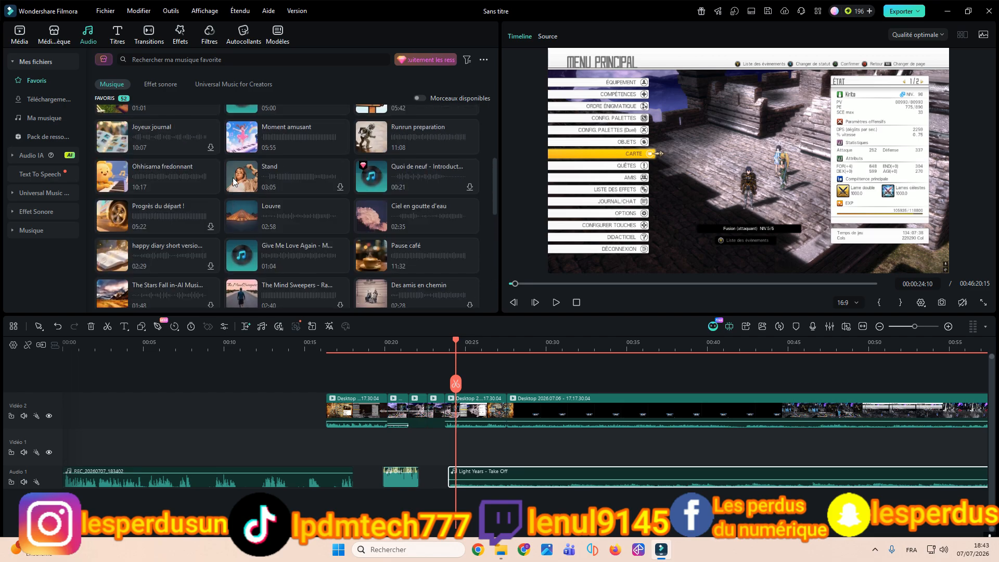
pyautogui.scroll(4, 233, 180)
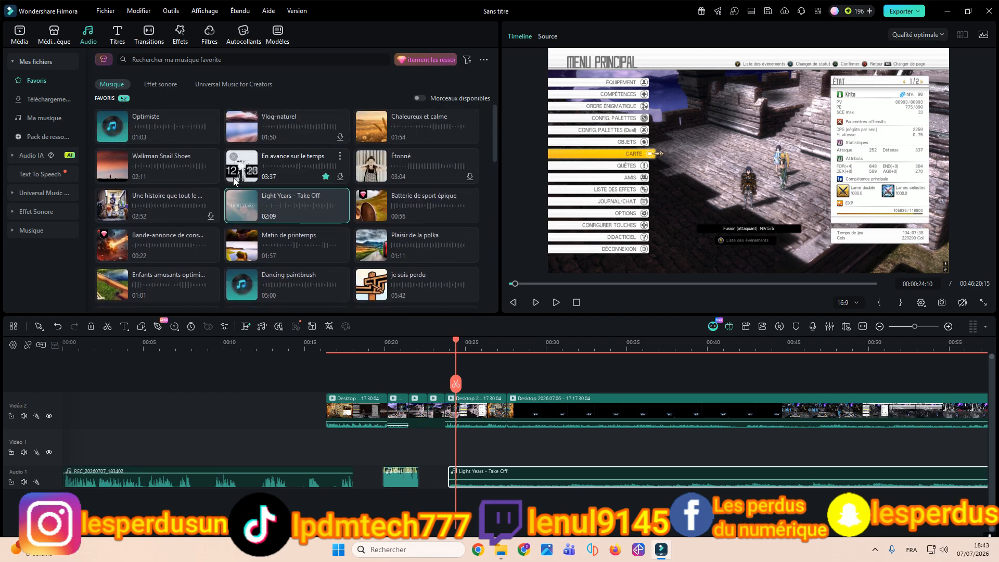
# Step: Look through the audio library's Ma musique, Text To Speech, Téléchargements, resource pack and Favoris sections, and the Tendances music list
pyautogui.click(27, 61)
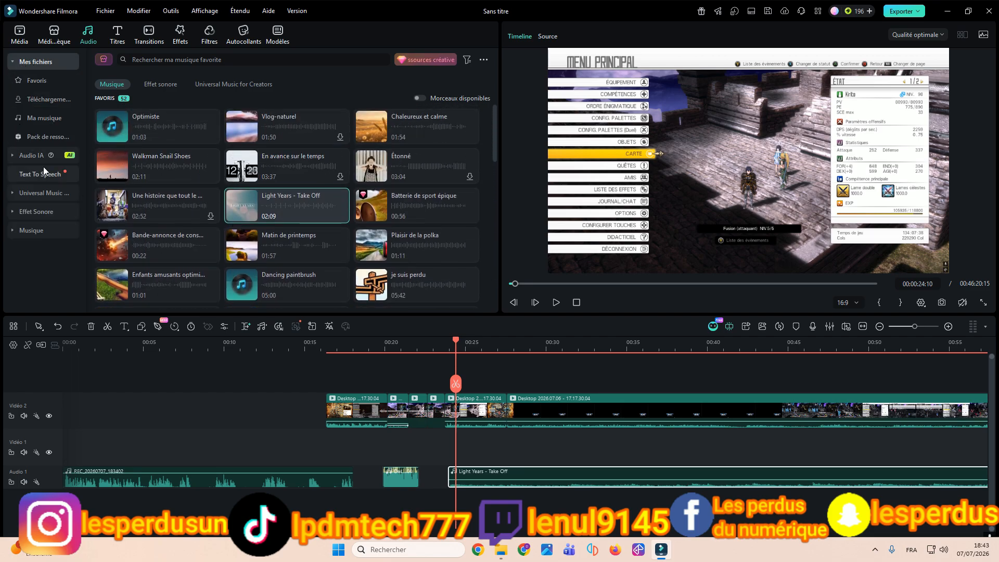
pyautogui.click(41, 123)
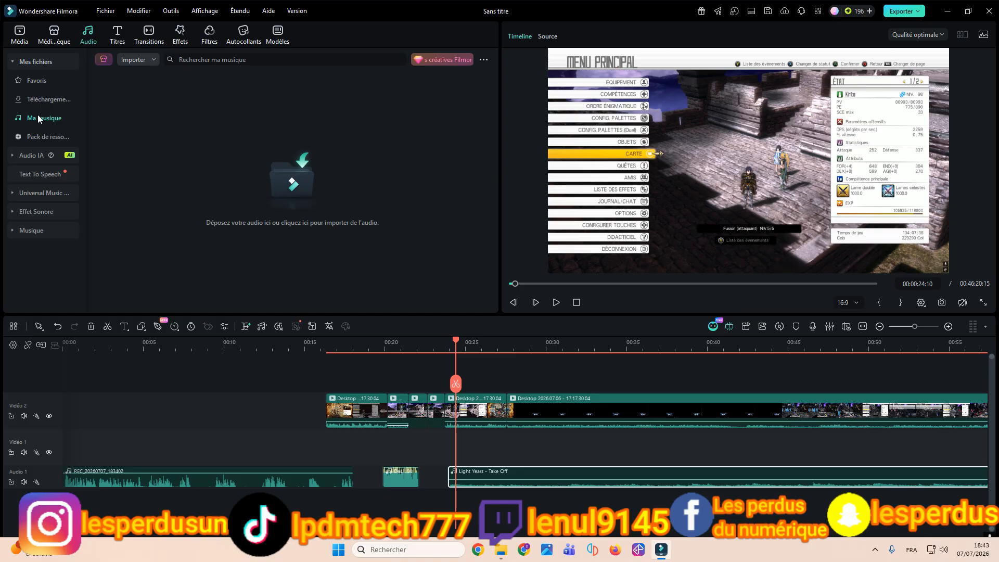
pyautogui.click(25, 174)
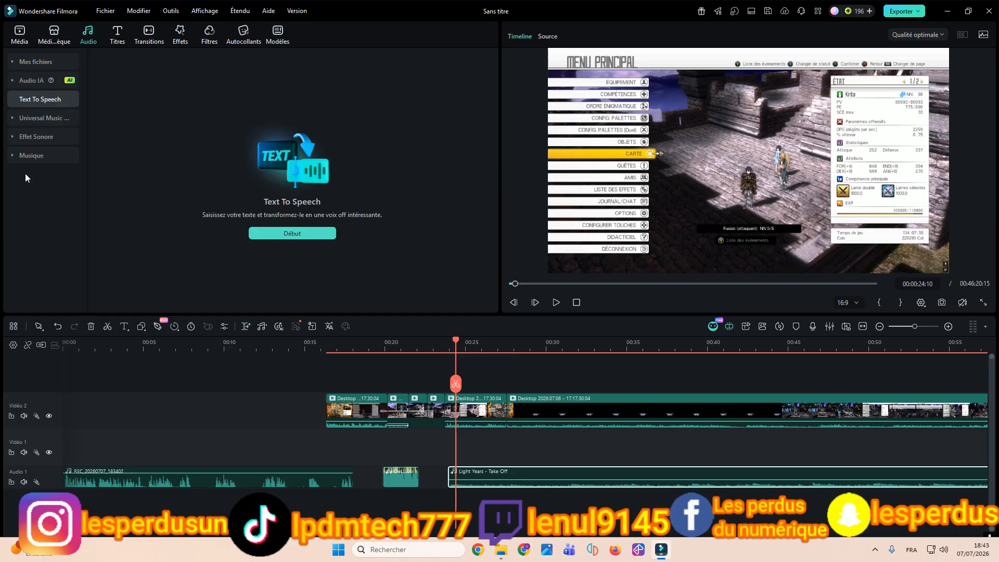
pyautogui.click(32, 80)
pyautogui.click(27, 98)
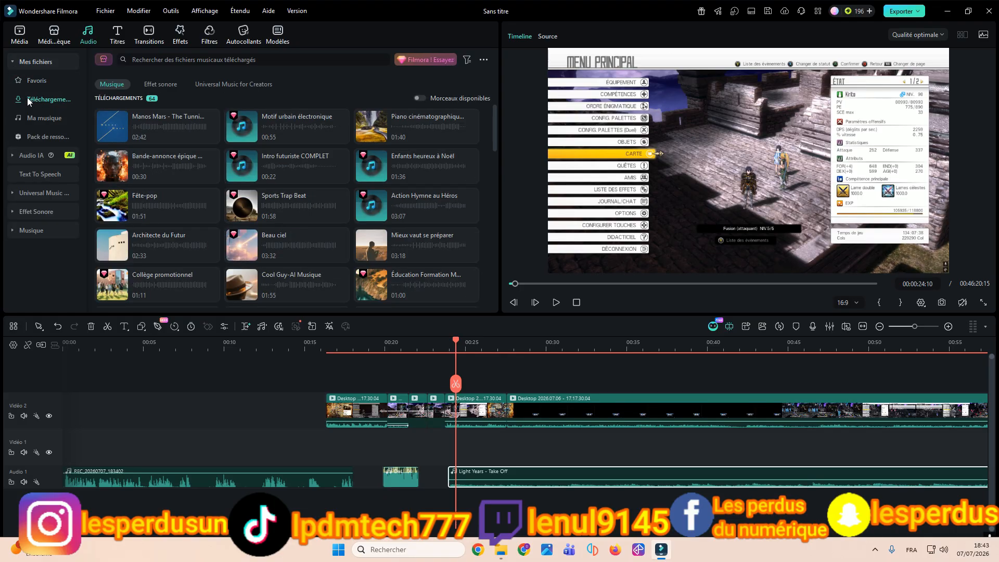
pyautogui.click(48, 138)
pyautogui.click(51, 81)
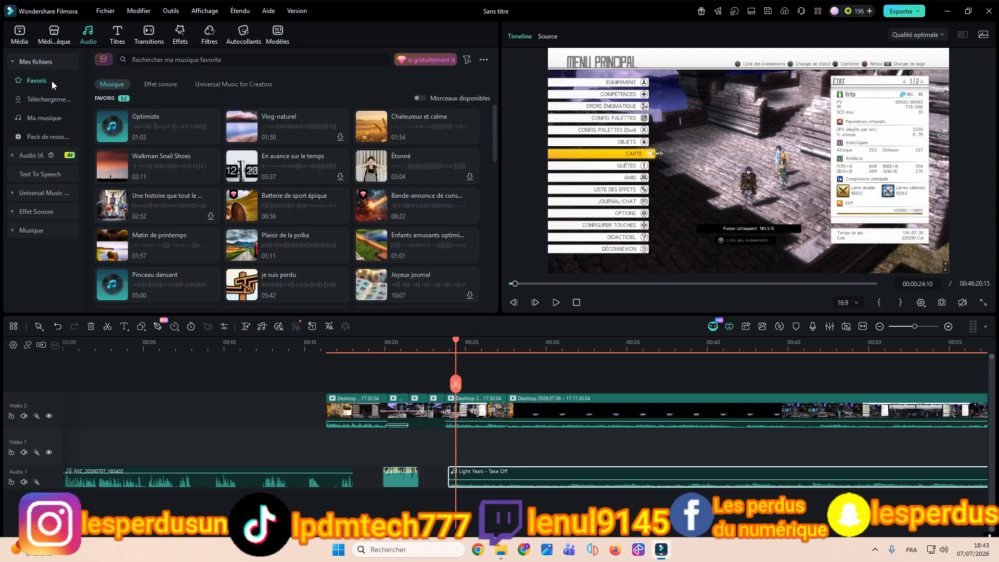
pyautogui.click(35, 64)
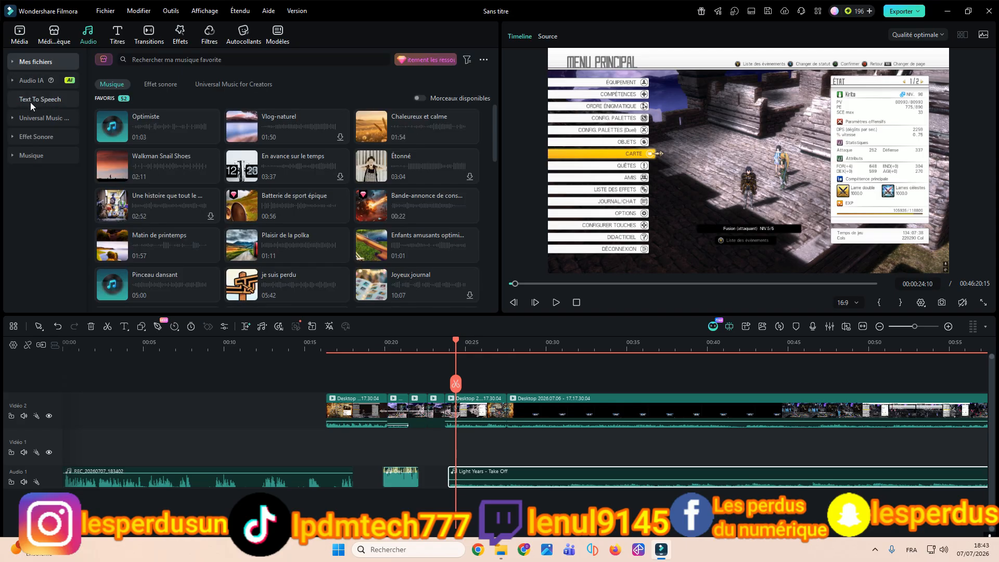
pyautogui.click(17, 155)
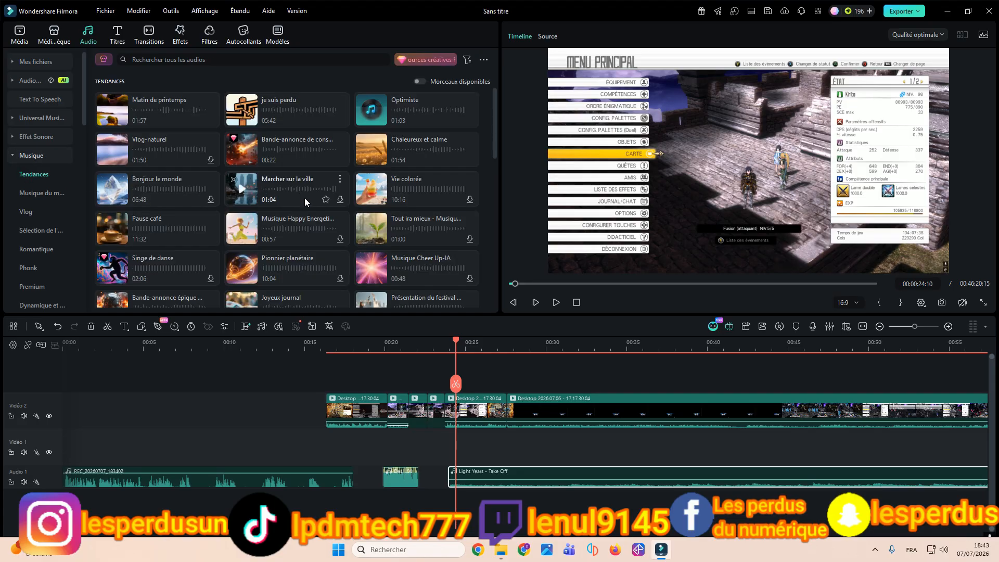
# Step: Add the Musique Happy Energetic track from the Tendances music list to the favourites
pyautogui.scroll(-1, 313, 210)
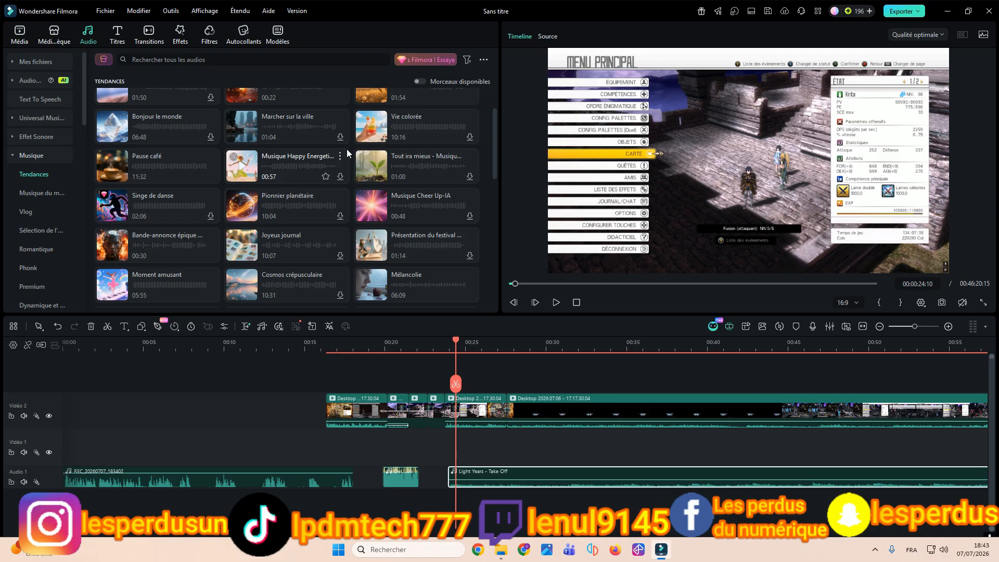
pyautogui.click(325, 176)
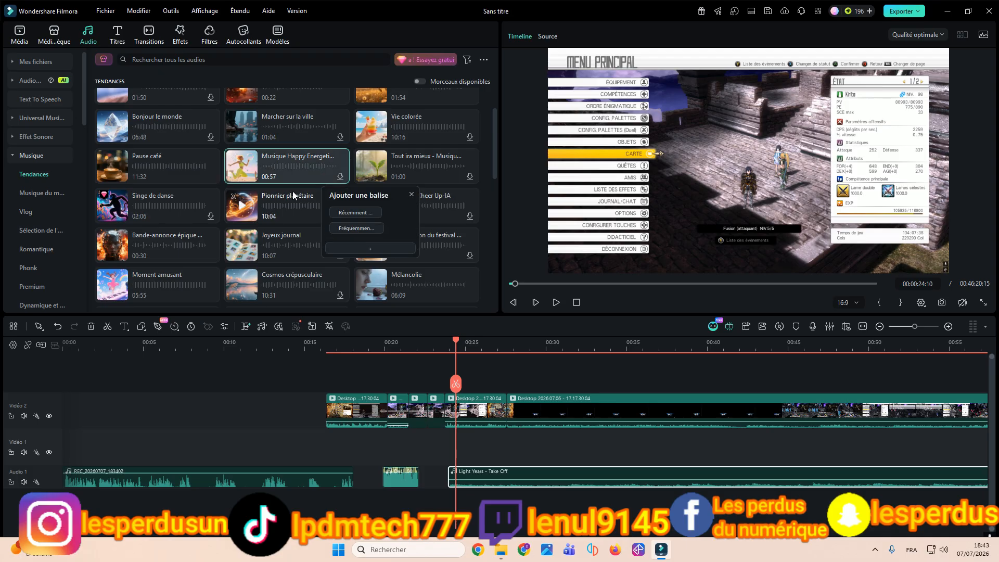
# Step: Look through the stock media library's Introduction category and preview a logo reveal clip and a 10-second countdown clip
pyautogui.click(54, 34)
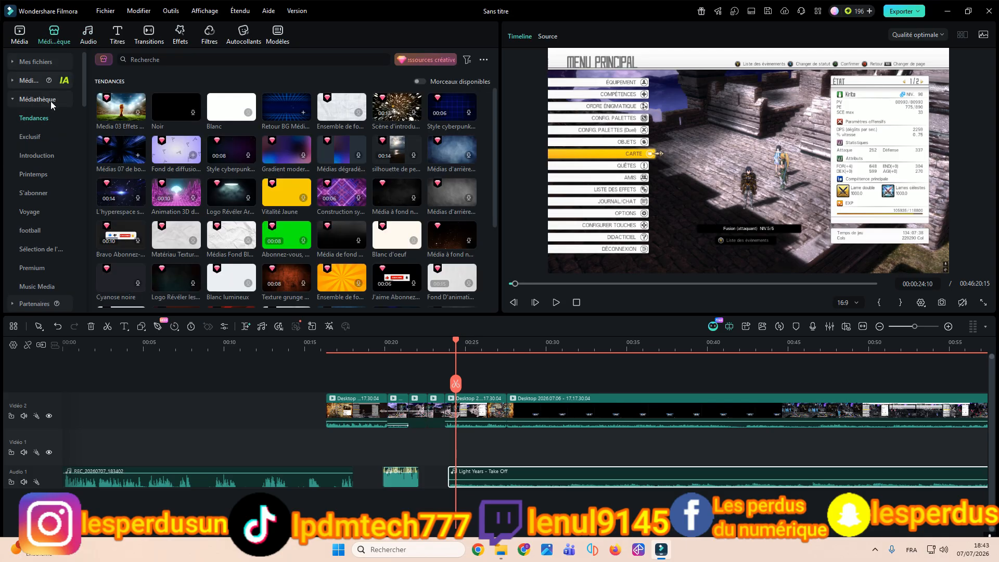
pyautogui.click(43, 156)
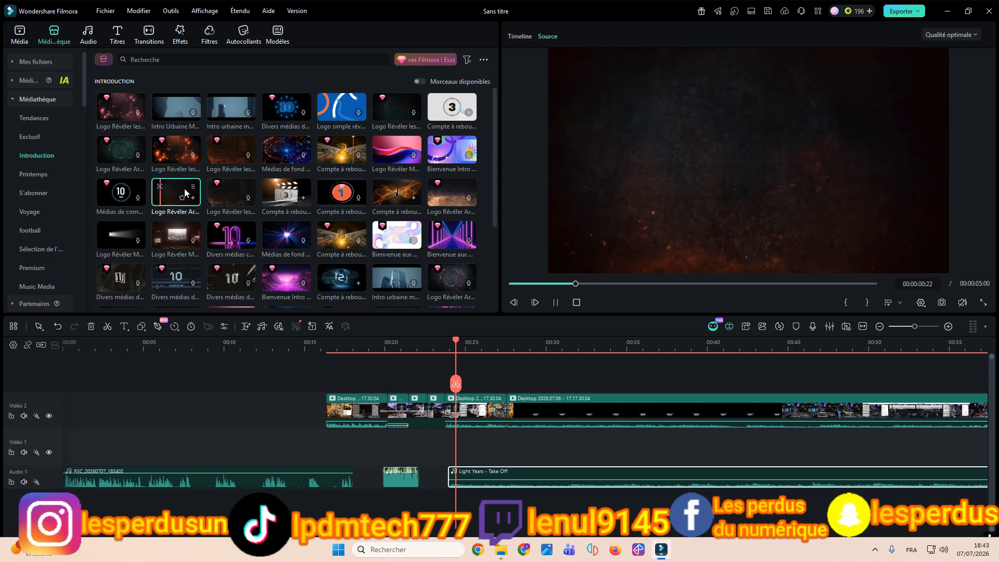
pyautogui.scroll(-1, 184, 189)
pyautogui.click(176, 204)
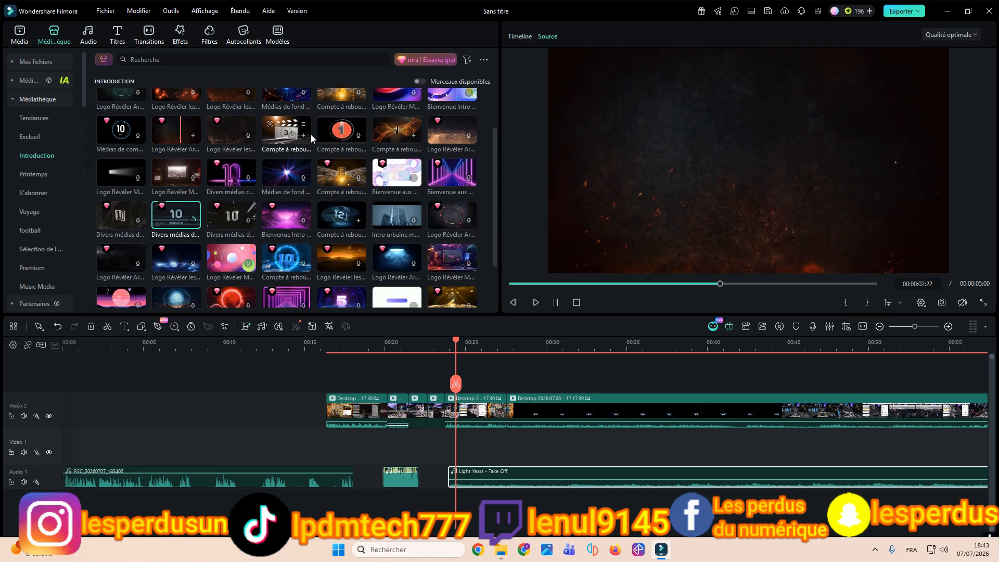
# Step: Check the thumbnail display options, and filter the Introduction media to the vertical aspect ratio with no duration limit
pyautogui.click(483, 59)
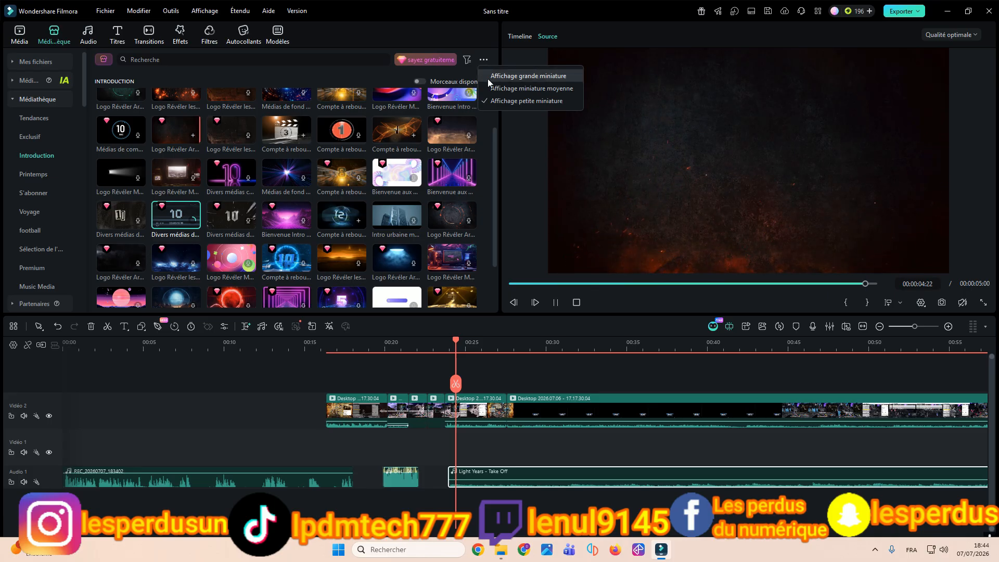
pyautogui.click(466, 61)
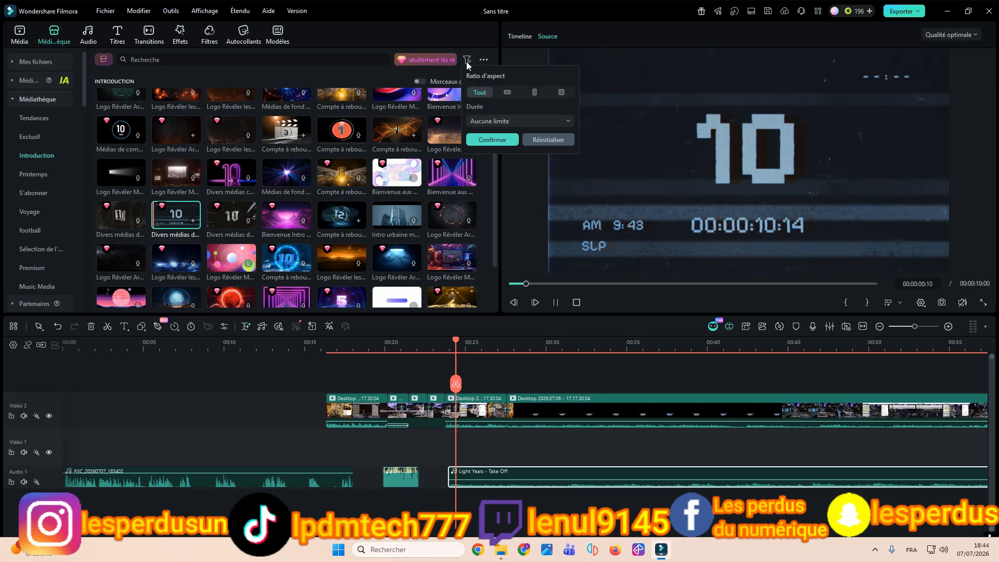
pyautogui.click(535, 92)
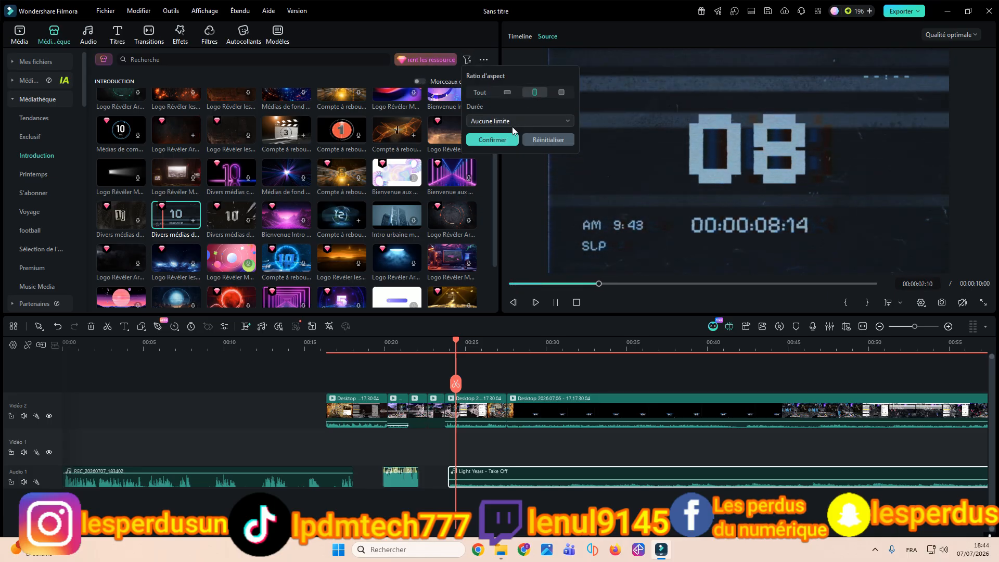
pyautogui.click(503, 140)
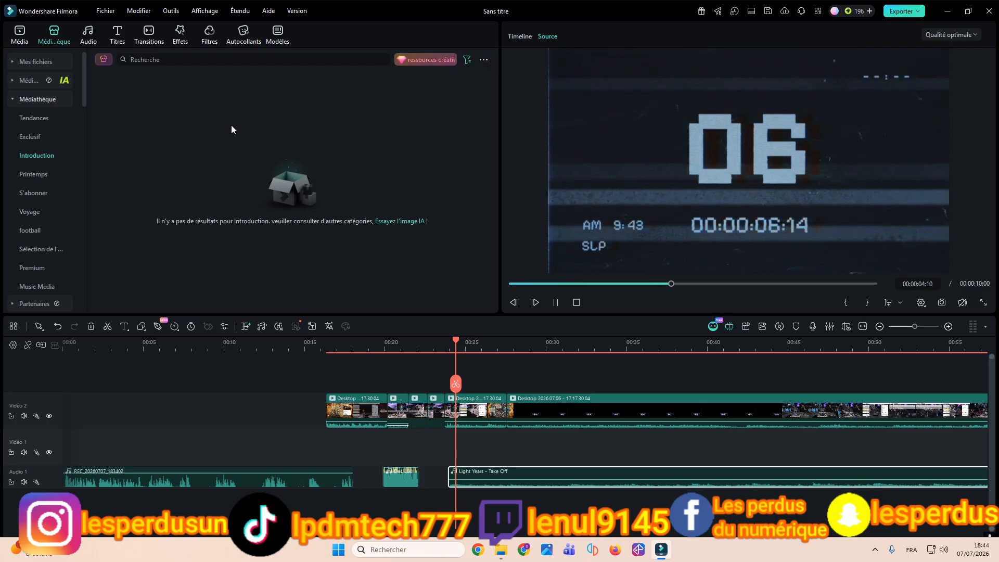
# Step: View the vertical media in the Printemps category and inspect the available duration filter options
pyautogui.click(51, 174)
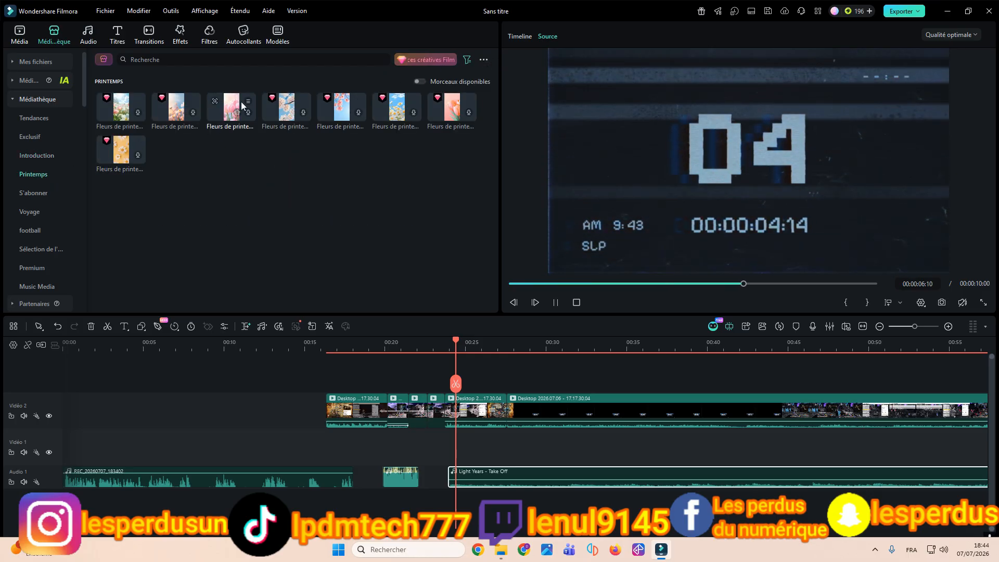
pyautogui.click(467, 59)
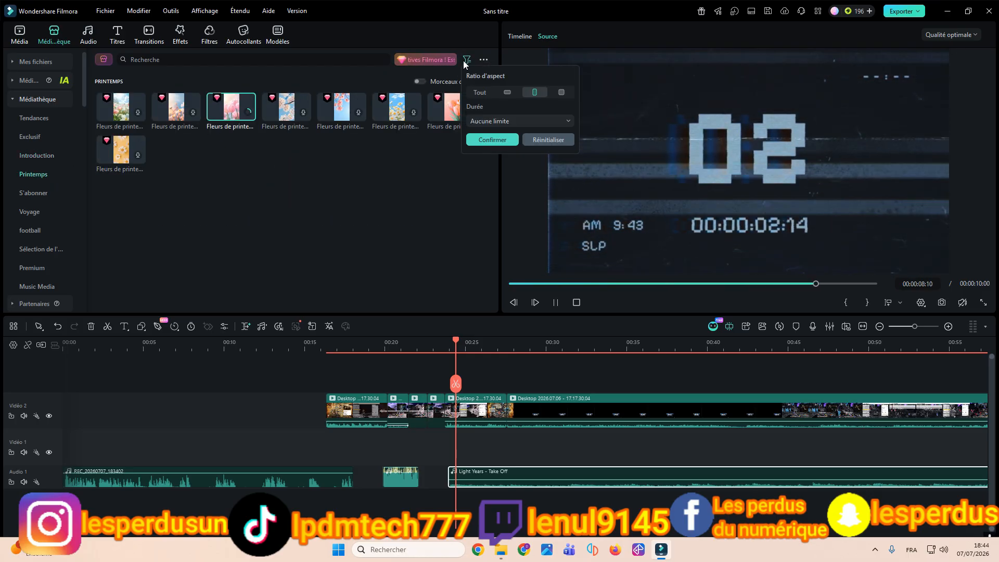
pyautogui.click(548, 123)
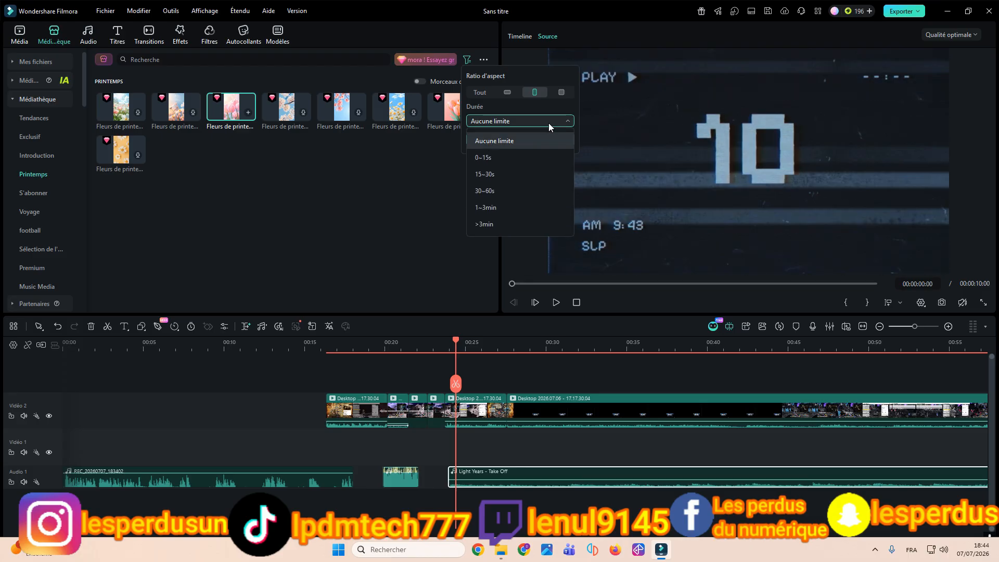
pyautogui.click(442, 207)
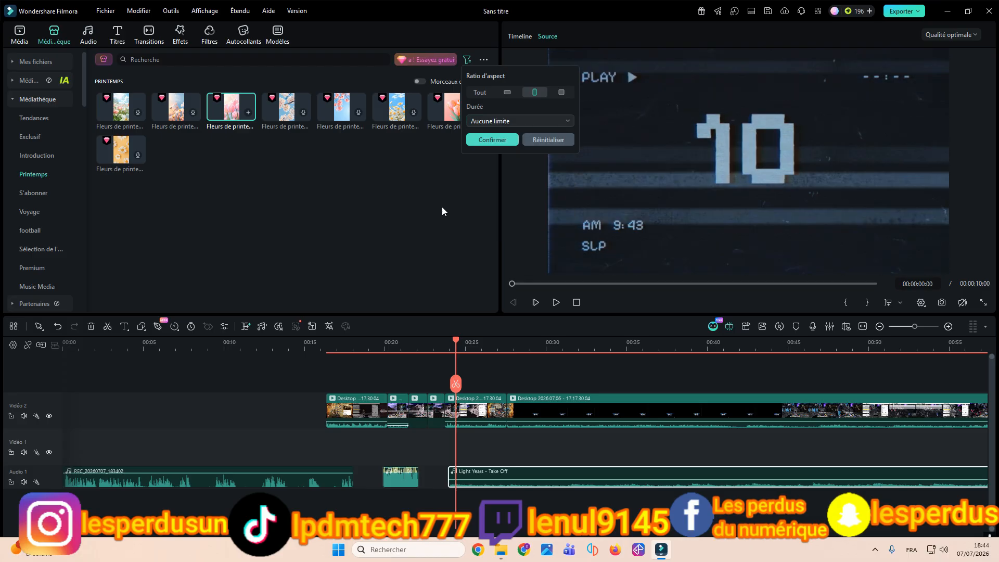
# Step: Preview a subscribe button in the S'abonner category and set the aspect ratio filter to Tout
pyautogui.click(36, 194)
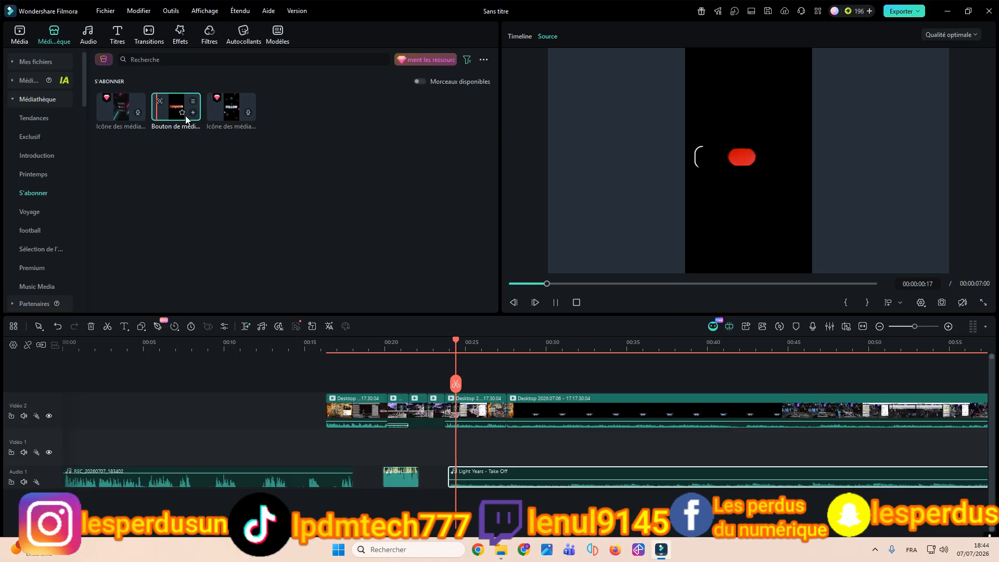
pyautogui.click(467, 60)
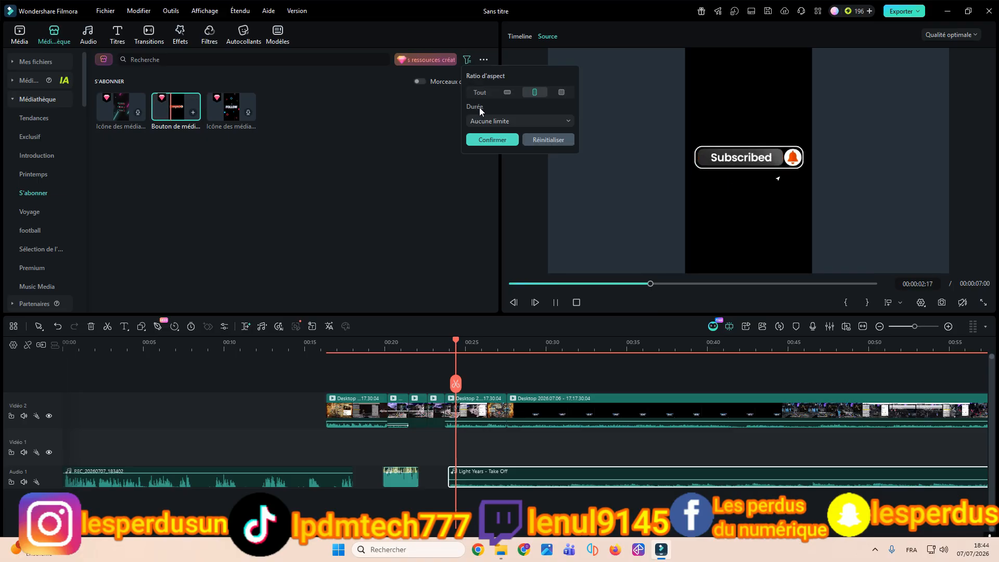
pyautogui.click(479, 92)
pyautogui.click(491, 140)
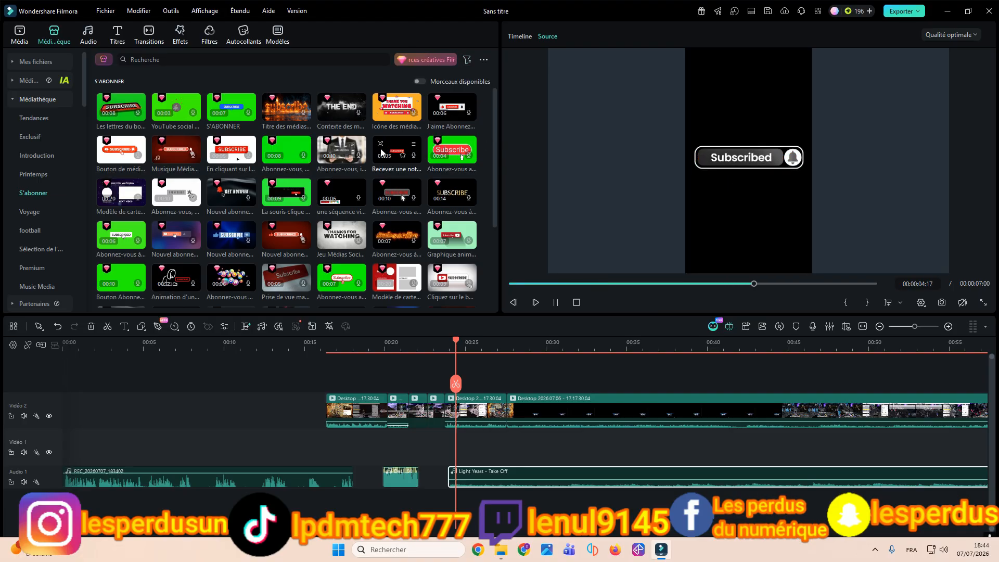
# Step: Browse the S'abonner media and the remaining stock media categories, including Abstrait and Couleur unie
pyautogui.scroll(-3, 404, 246)
pyautogui.scroll(-3, 405, 249)
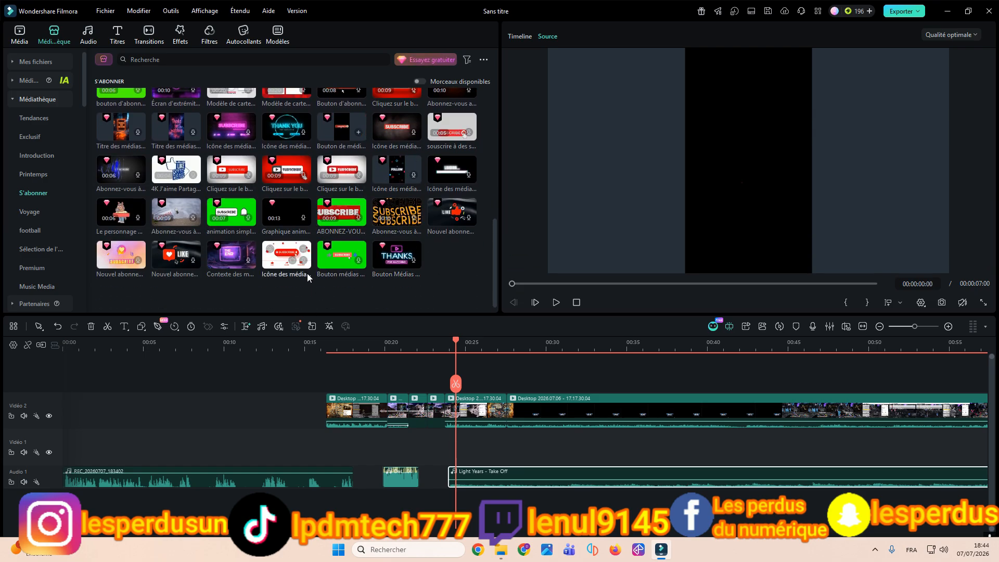
pyautogui.scroll(4, 344, 228)
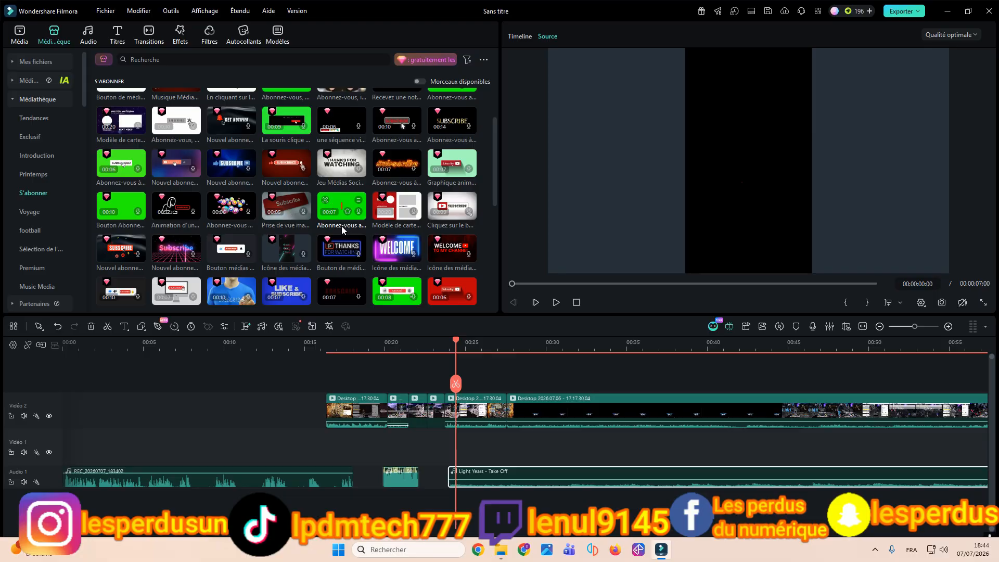
pyautogui.scroll(-3, 335, 241)
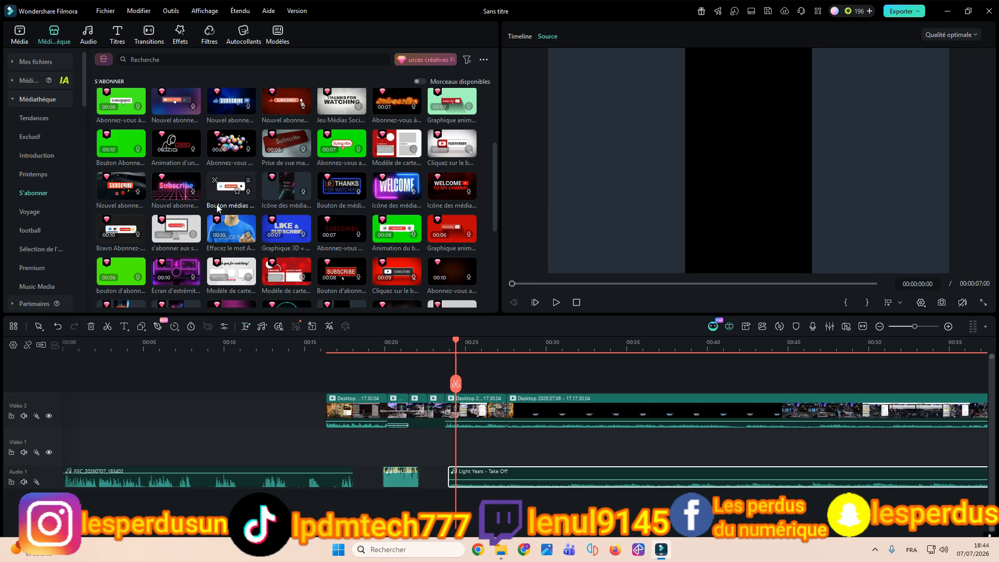
pyautogui.scroll(5, 224, 234)
pyautogui.scroll(-3, 42, 208)
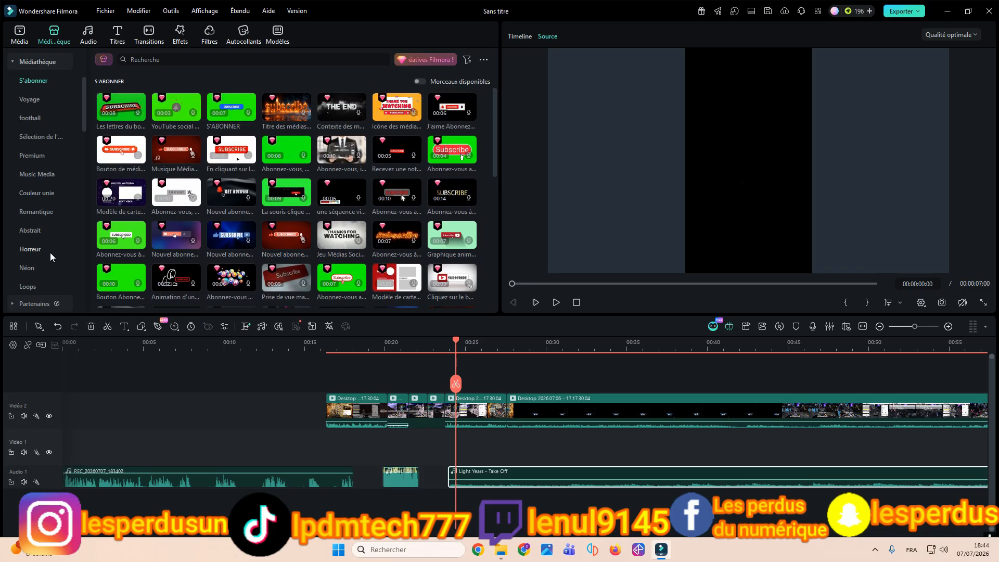
pyautogui.click(29, 230)
pyautogui.click(41, 193)
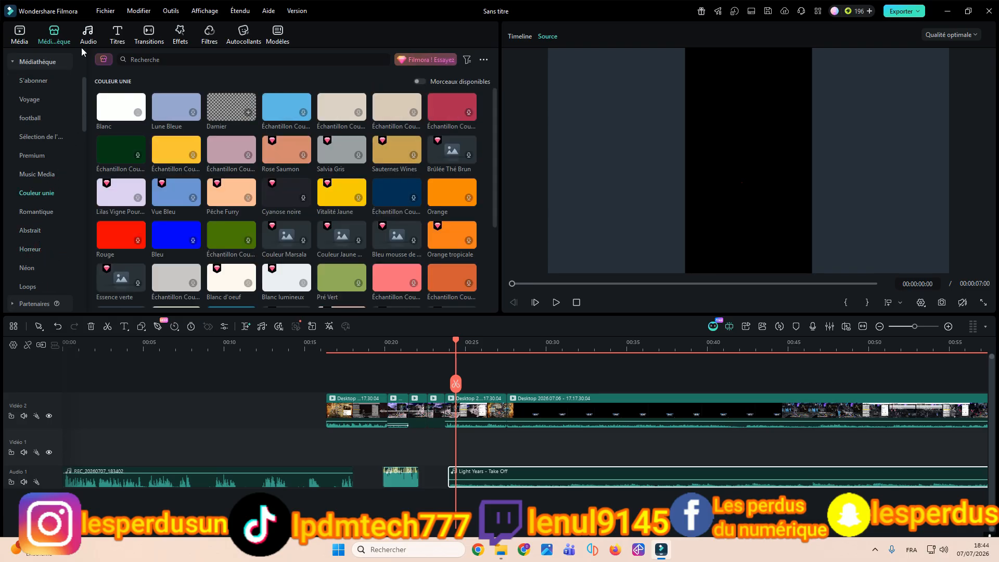
# Step: Add the favourite Défaut Titre title on a new track above Vidéo 2, starting at about 00:18
pyautogui.click(89, 34)
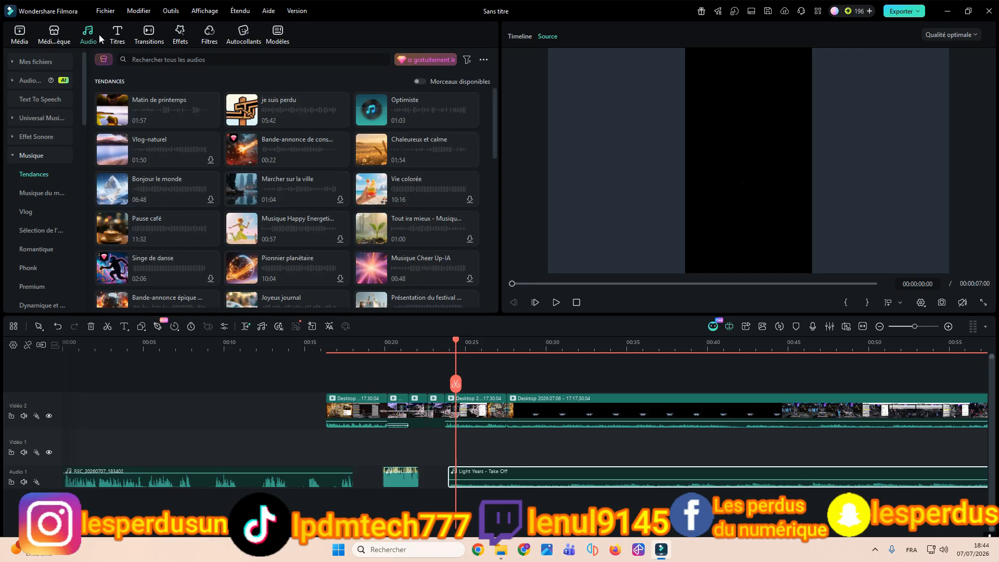
pyautogui.click(121, 36)
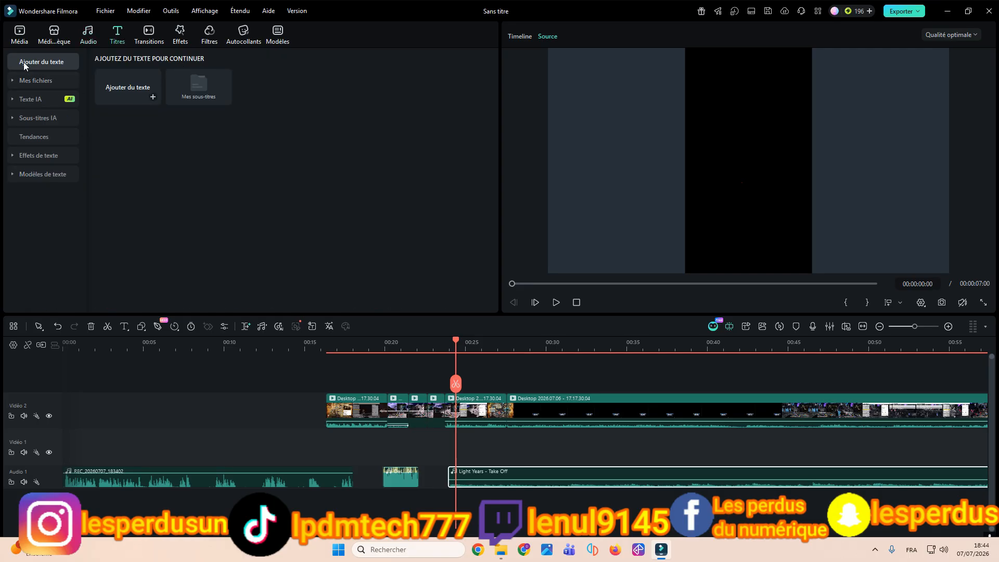
pyautogui.click(34, 80)
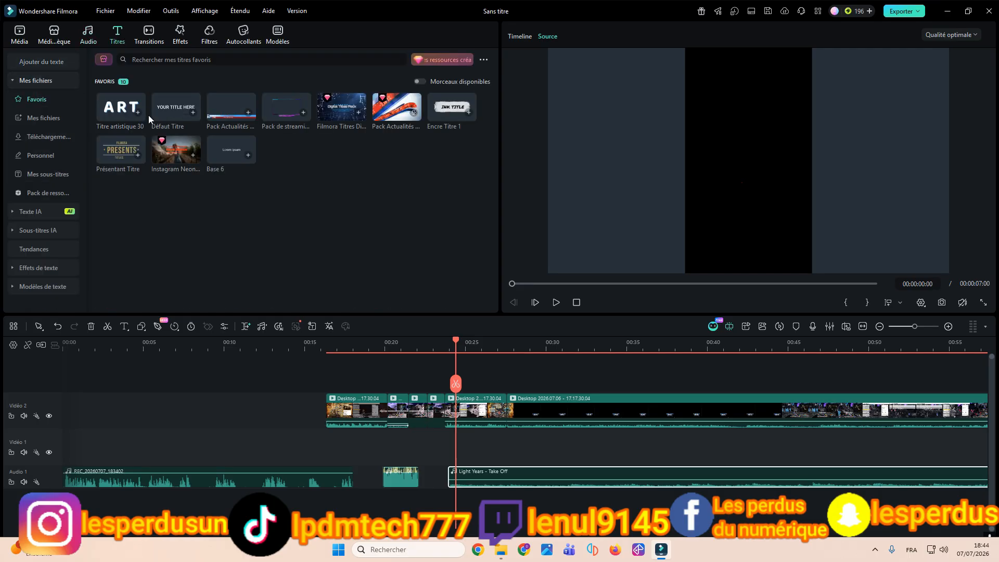
pyautogui.moveTo(162, 108); pyautogui.dragTo(367, 391)
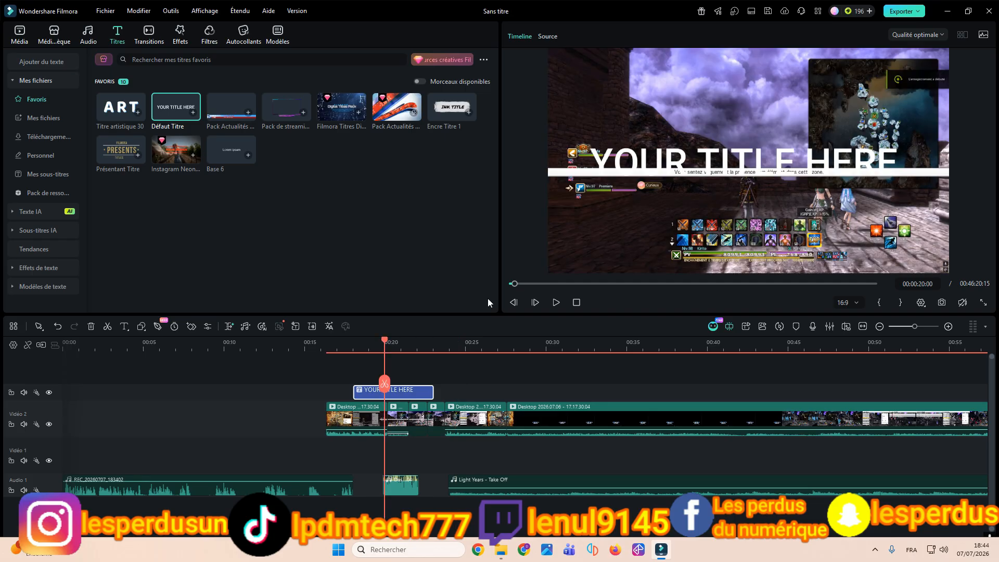
# Step: Replace the title's placeholder text with "mais avec" and move it higher in the frame, above the white message bar
pyautogui.doubleClick(657, 148)
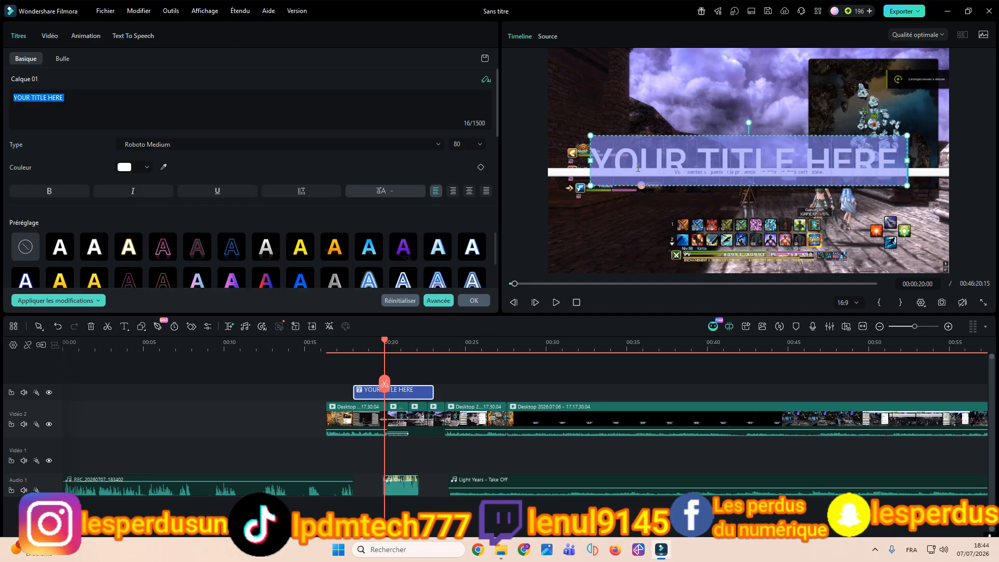
pyautogui.press('BackSpace')
pyautogui.write('mai')
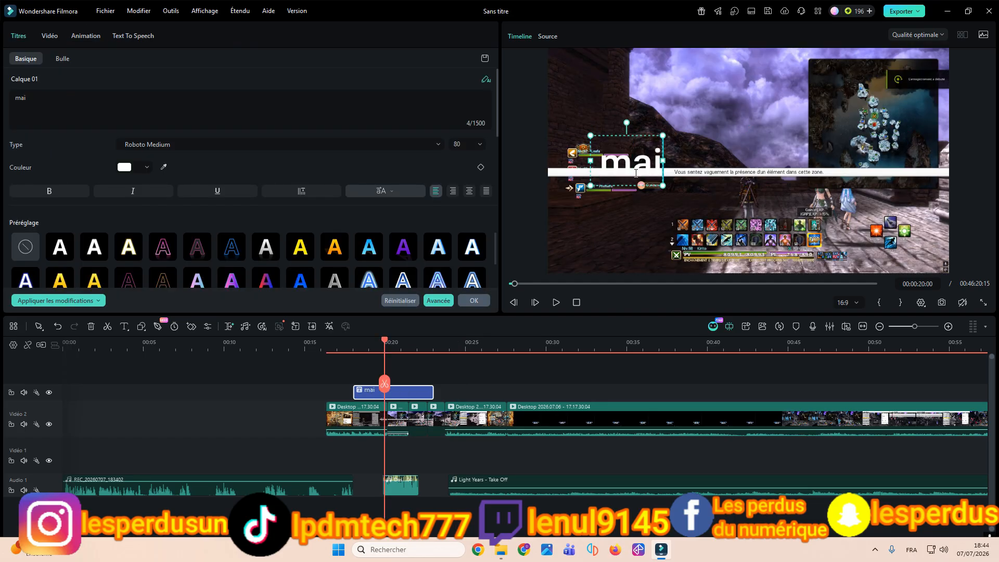
pyautogui.write('s avec')
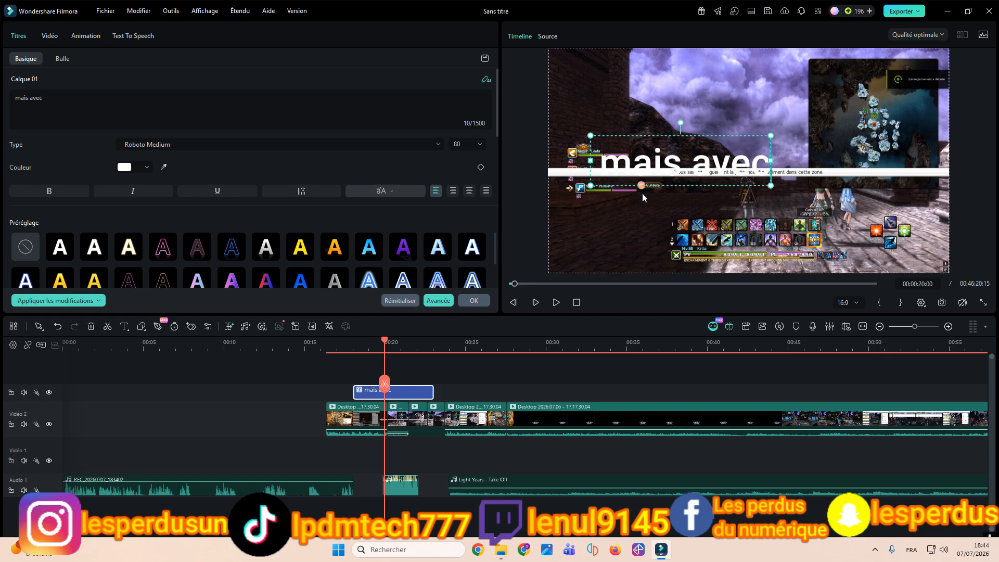
pyautogui.click(665, 370)
pyautogui.moveTo(694, 167); pyautogui.dragTo(703, 127)
# Step: Set the font of the "mais avec" title to Roboto Slab Bold
pyautogui.doubleClick(702, 127)
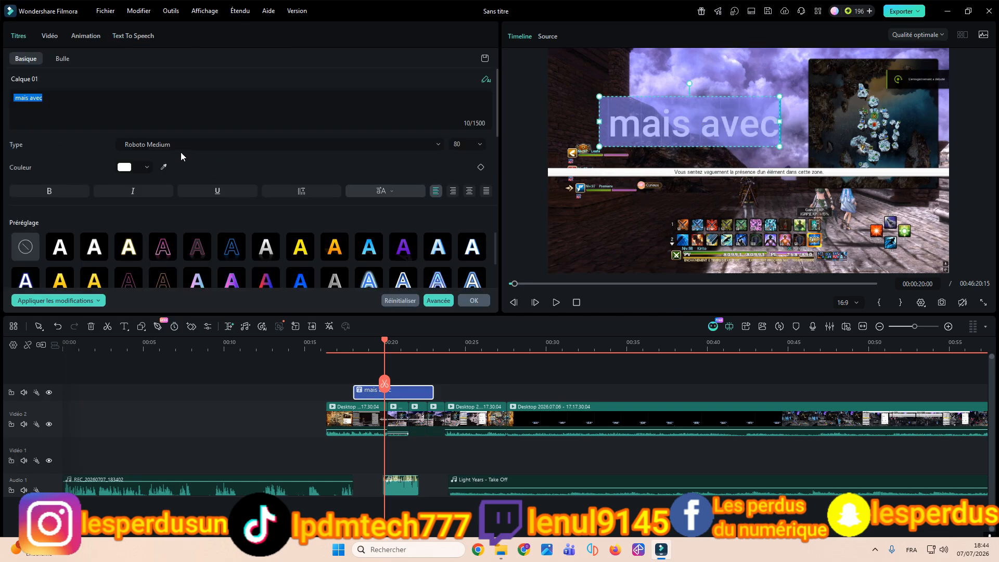
pyautogui.click(211, 144)
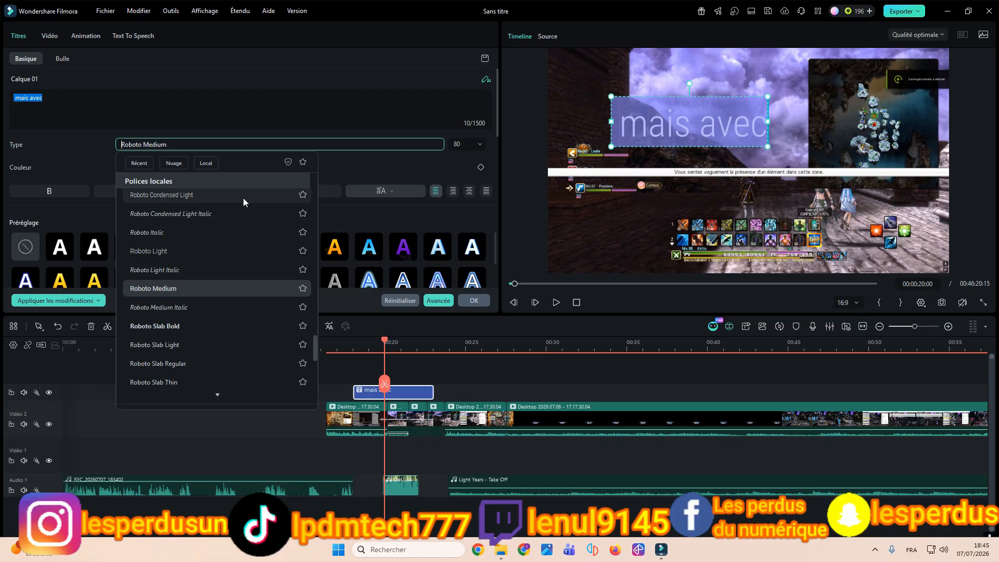
pyautogui.click(220, 326)
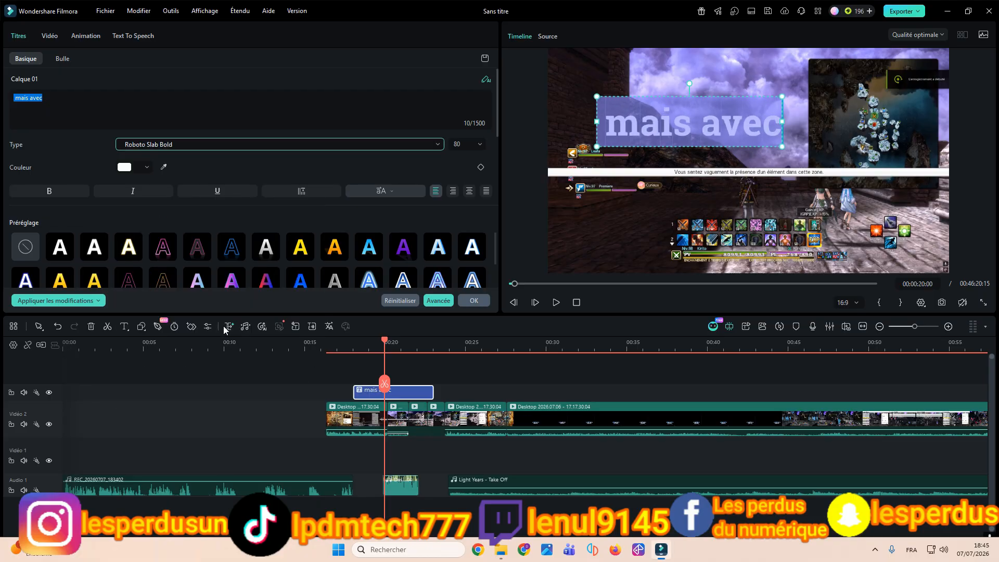
# Step: Apply the orange gradient text preset to the "mais avec" title and deselect the title to view it
pyautogui.click(166, 250)
pyautogui.click(335, 246)
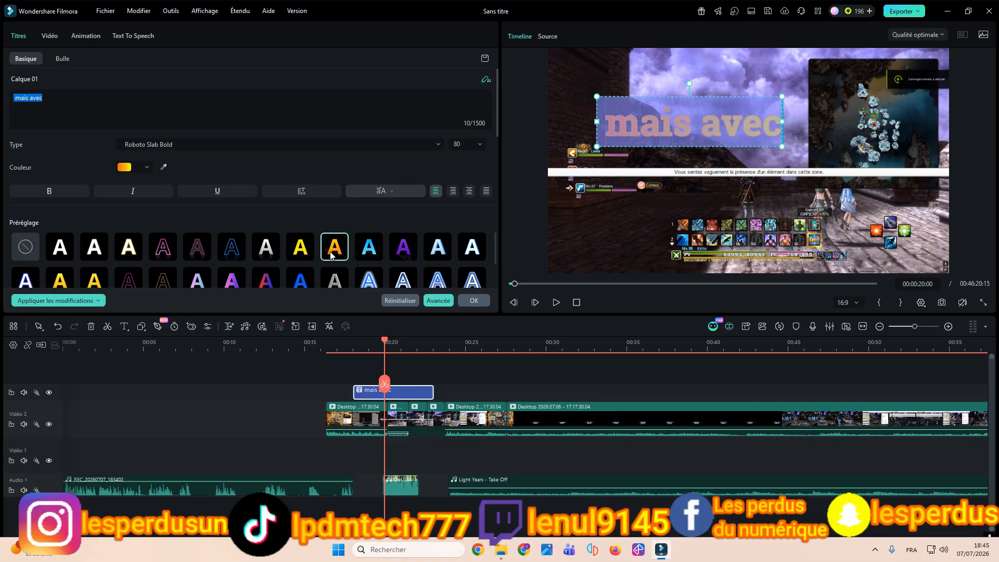
pyautogui.click(723, 228)
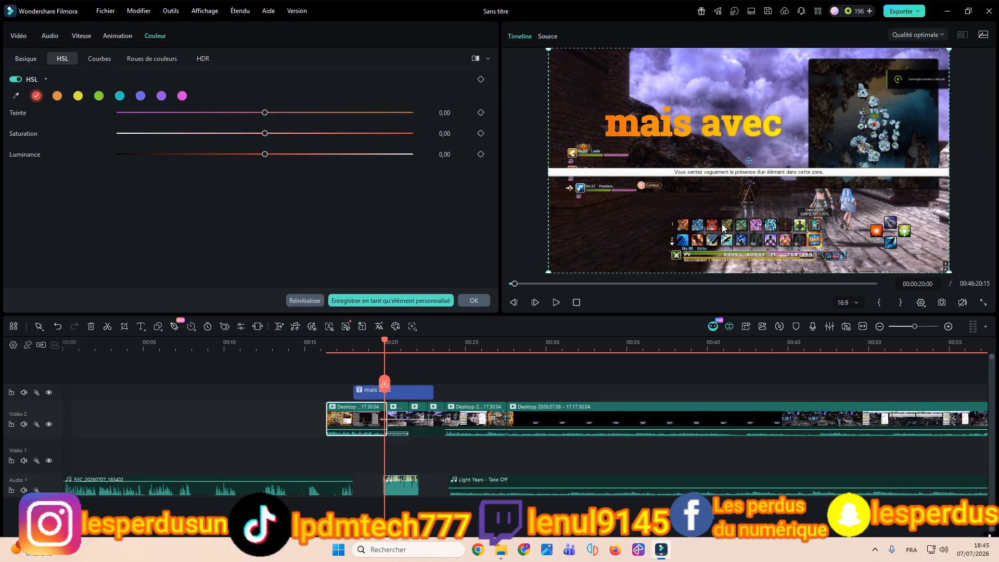
# Step: Try blue glowing presets on the "mais avec" title and apply the yellow-to-pink gradient preset with dark and white outlines
pyautogui.click(412, 392)
pyautogui.click(369, 250)
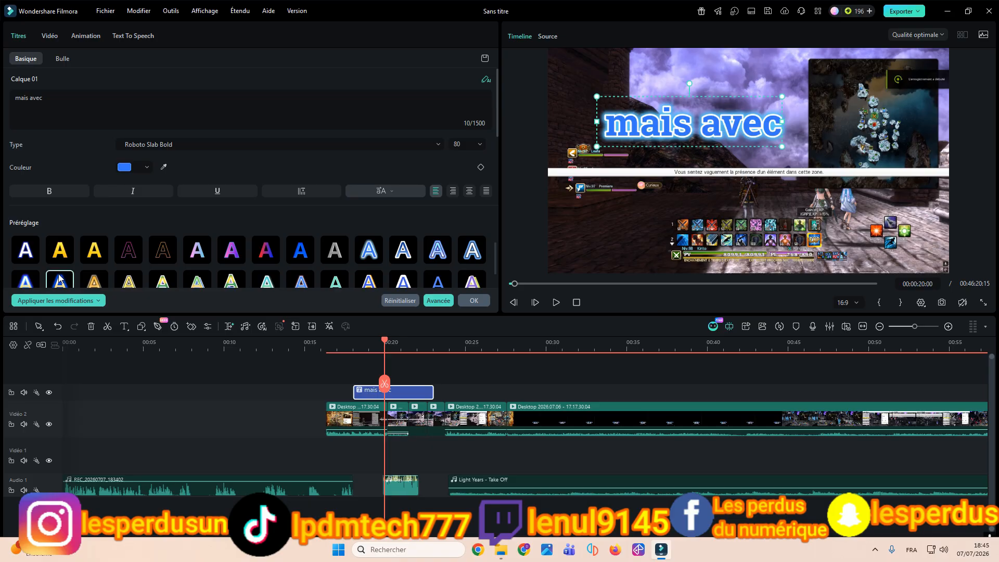
pyautogui.scroll(-1, 312, 271)
pyautogui.click(271, 279)
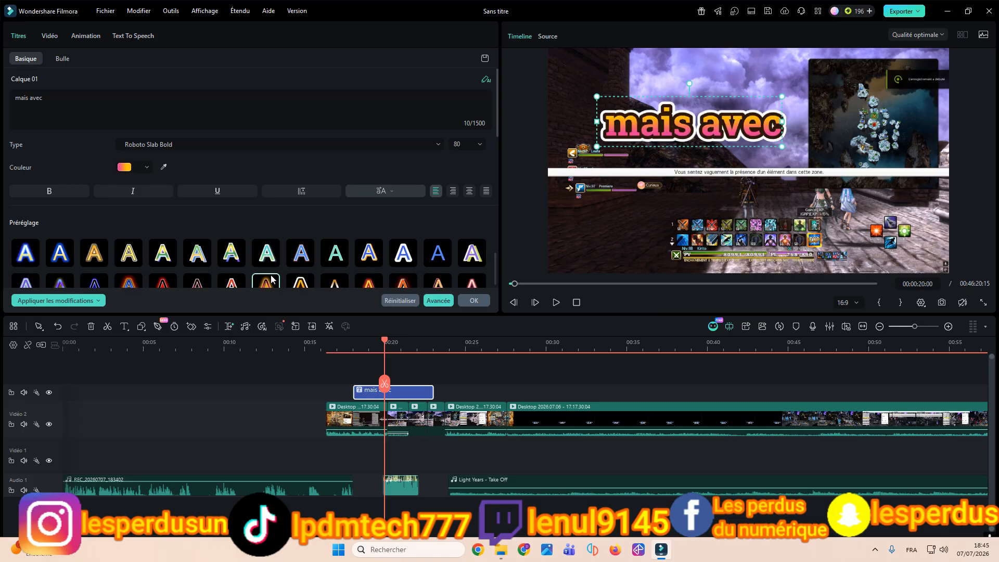
# Step: Restyle the "mais avec" title with the blue, pink and teal gradient preset and accept the title settings
pyautogui.scroll(-1, 307, 254)
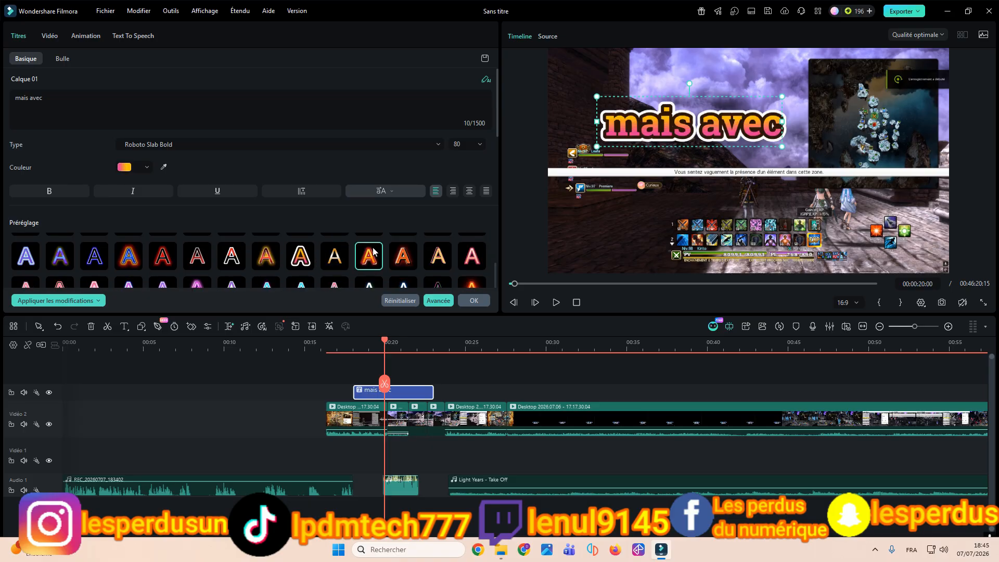
pyautogui.scroll(-1, 395, 255)
pyautogui.click(472, 259)
pyautogui.click(329, 266)
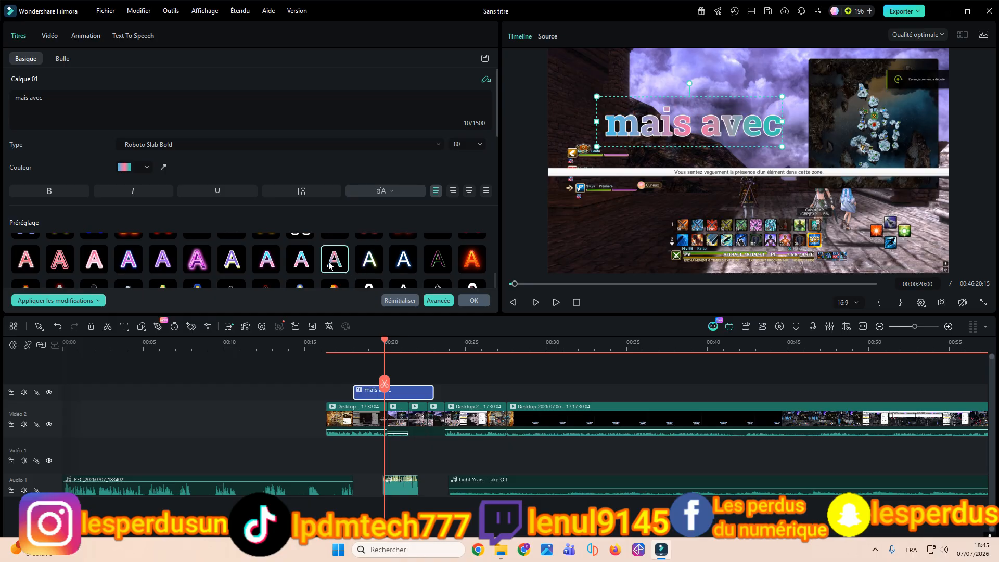
pyautogui.click(475, 300)
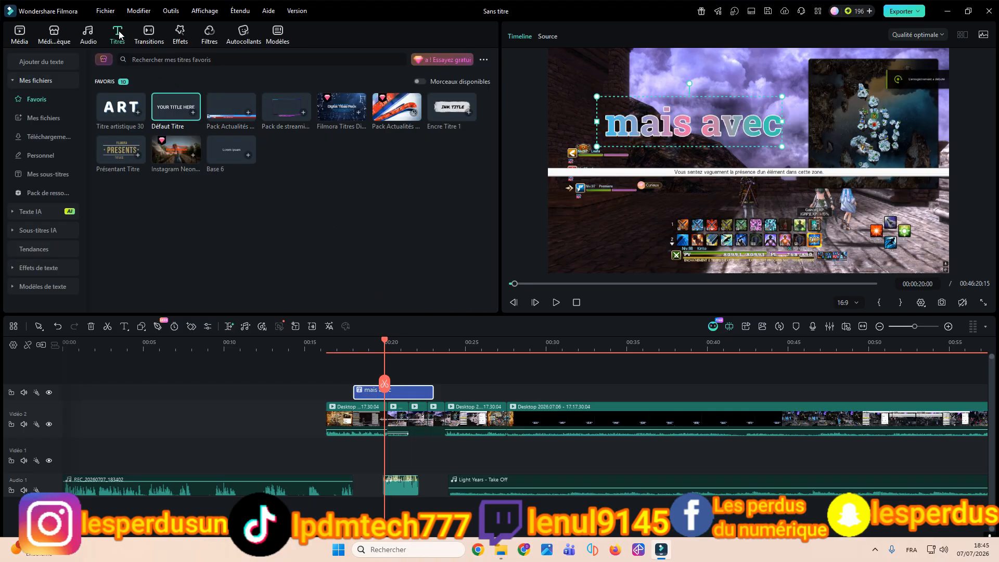
# Step: Look through the title library's personal files, downloads and custom titles, and view the AI speech-to-text subtitle settings
pyautogui.click(47, 118)
pyautogui.click(48, 136)
pyautogui.click(41, 155)
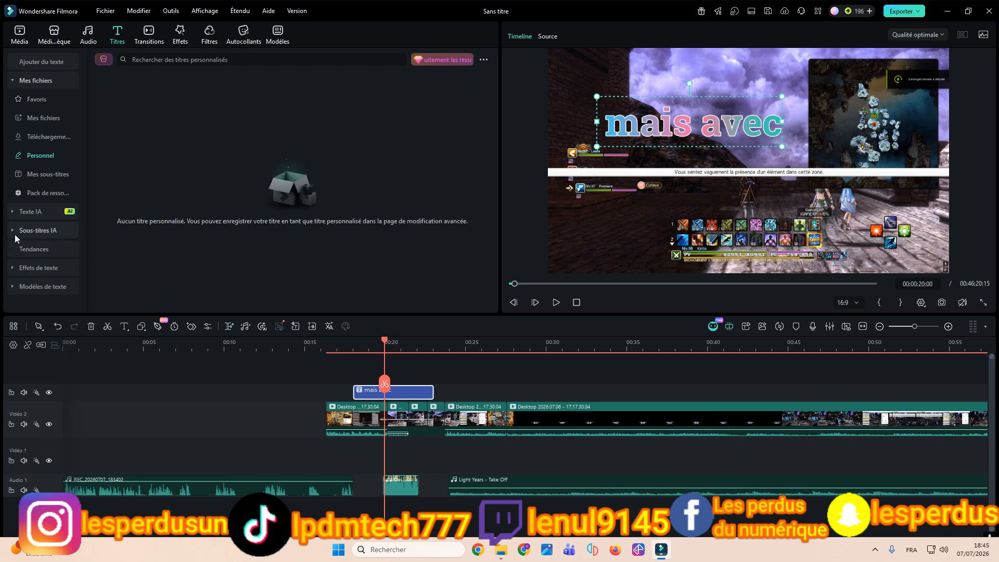
pyautogui.click(22, 231)
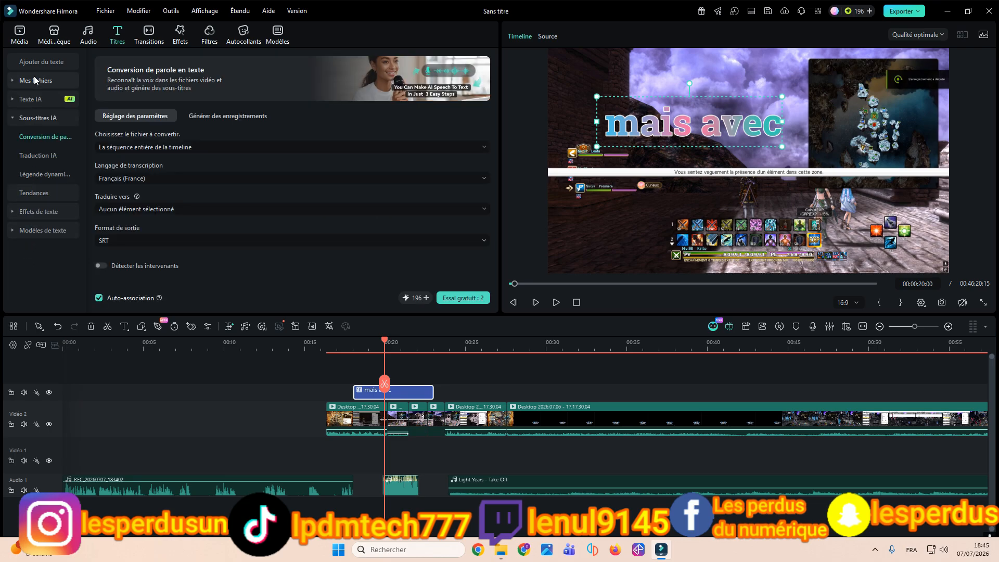
pyautogui.click(14, 119)
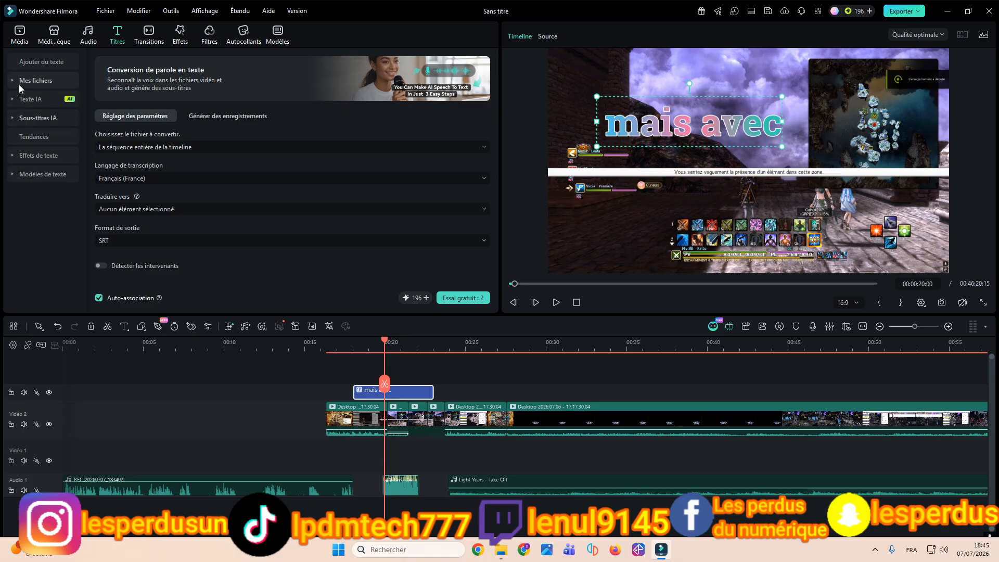
# Step: Browse the trending titles and preview Défaut Titre and Base 6
pyautogui.click(15, 144)
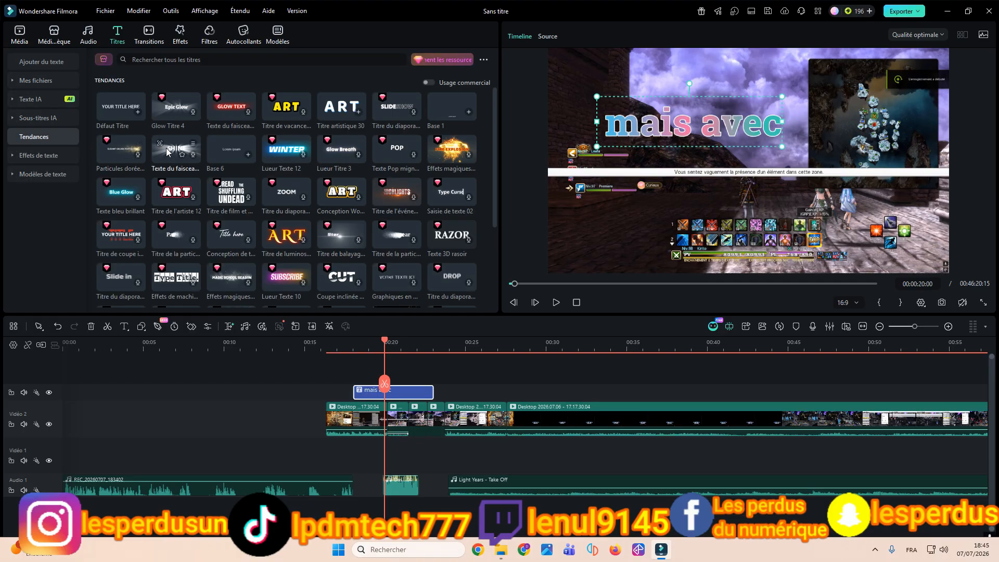
pyautogui.click(131, 108)
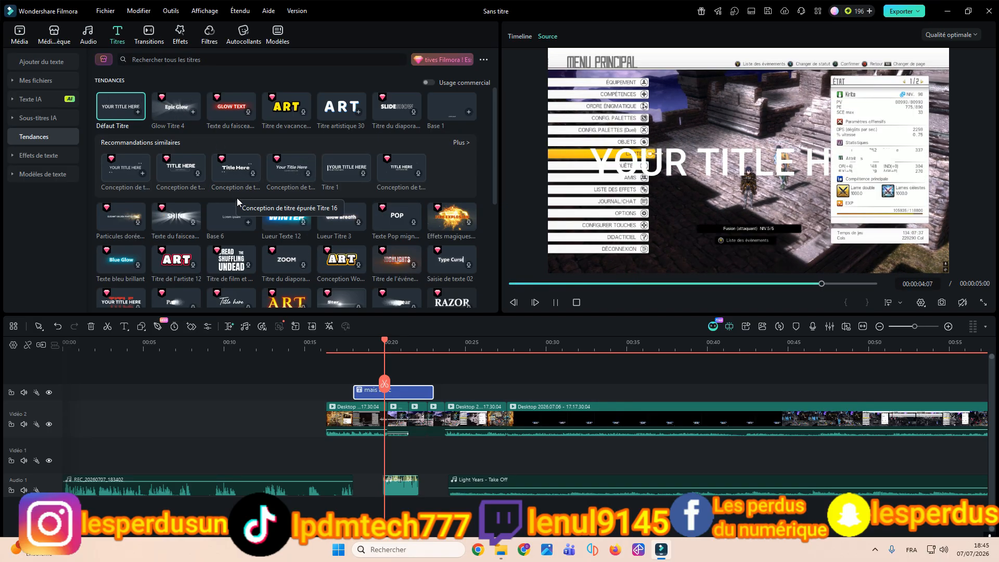
pyautogui.click(228, 207)
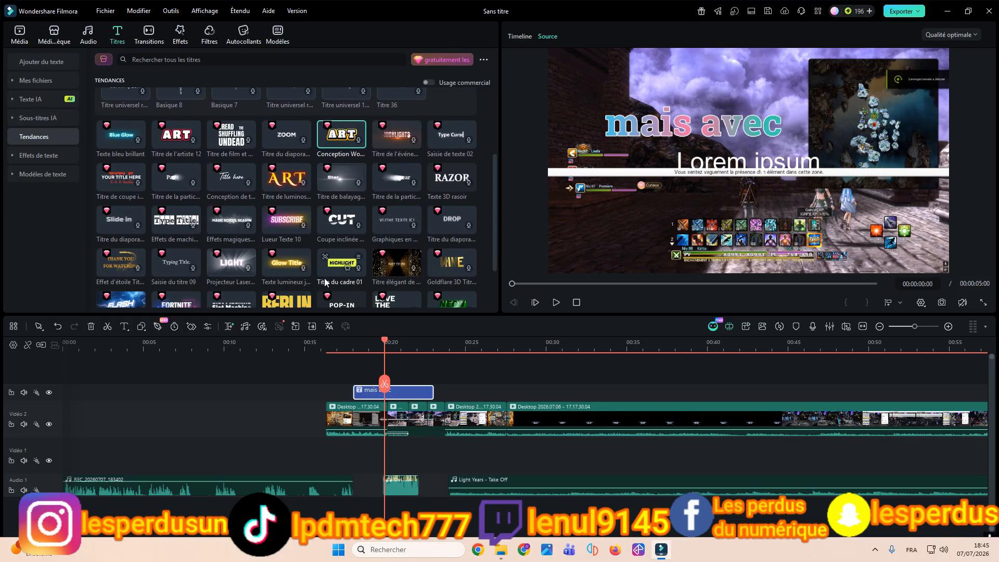
pyautogui.scroll(-3, 323, 279)
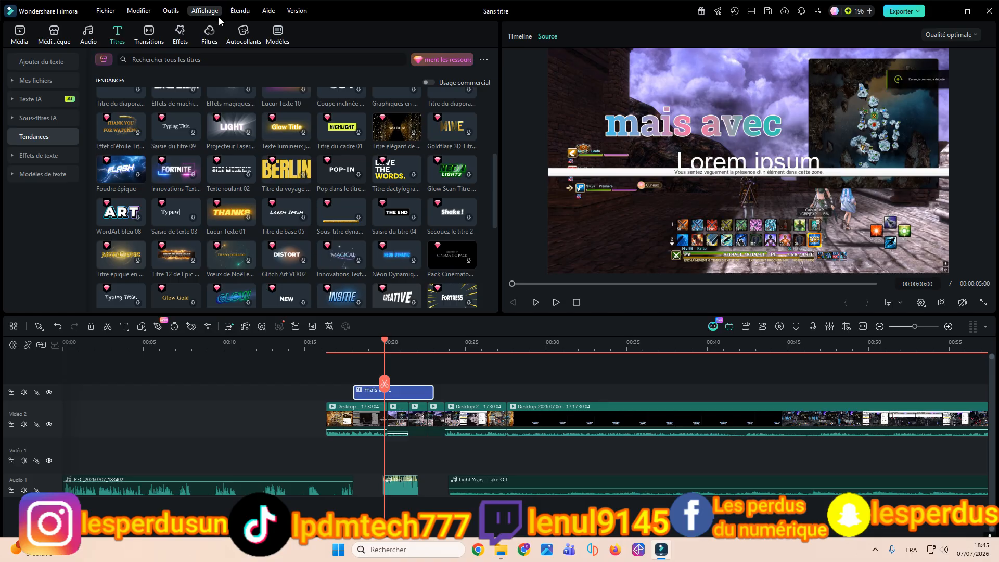
# Step: Preview a zoom distortion transition from the trending transitions, and browse the 3D transitions and similar results
pyautogui.click(158, 35)
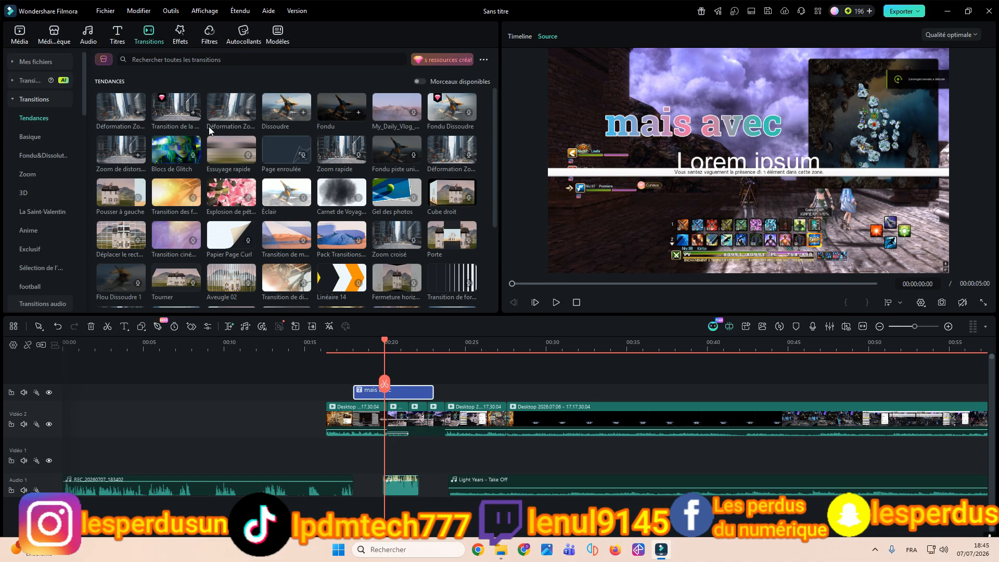
pyautogui.click(231, 113)
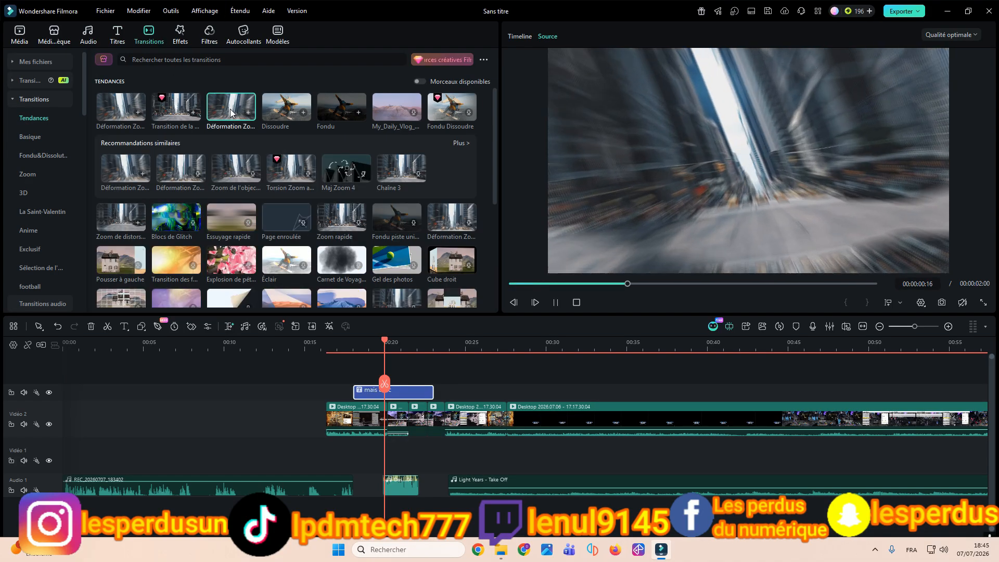
pyautogui.click(236, 168)
pyautogui.click(35, 194)
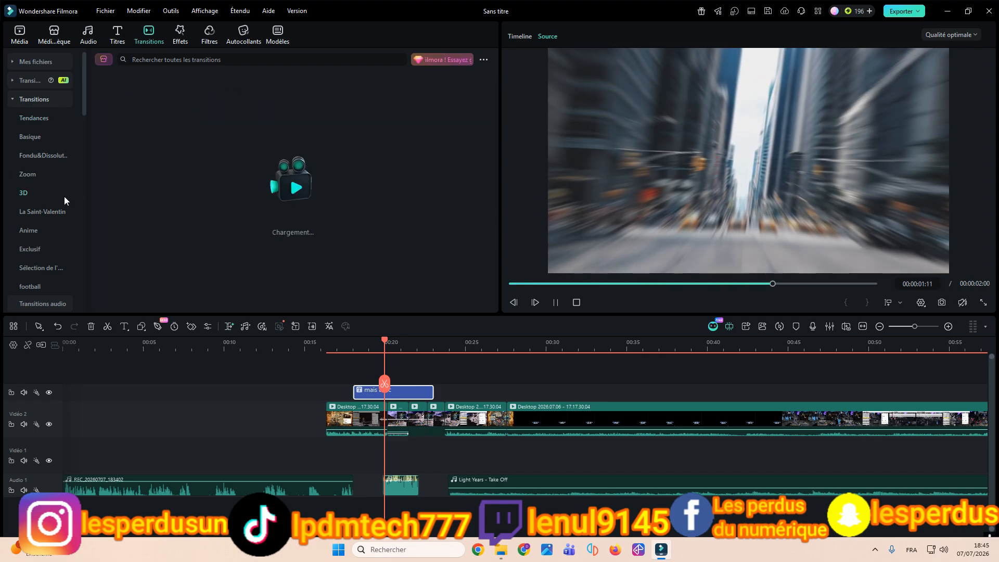
pyautogui.click(160, 186)
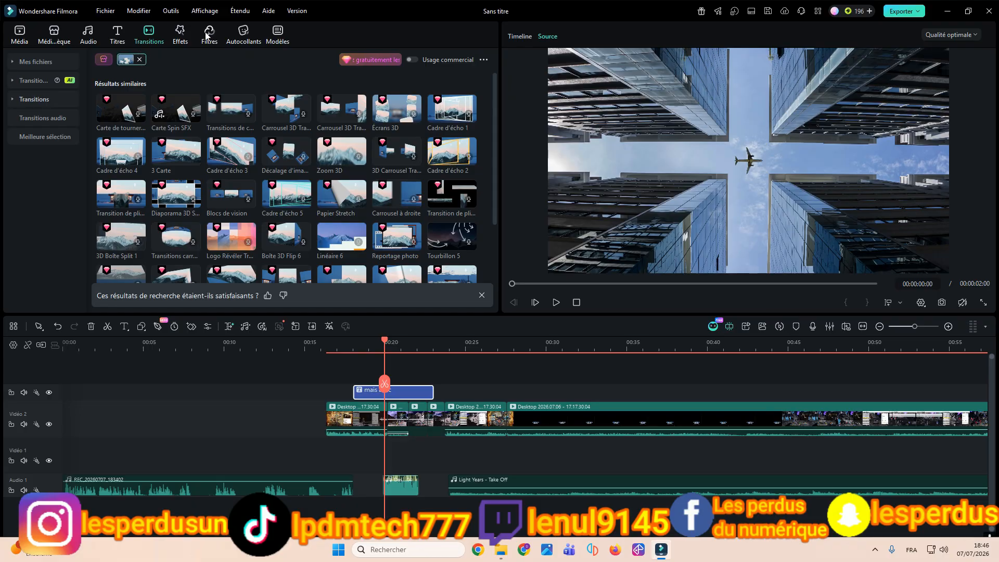
# Step: Add the Mosaïque effect above the "mais avec" title, place its blur over the white message bar and play the result
pyautogui.click(182, 39)
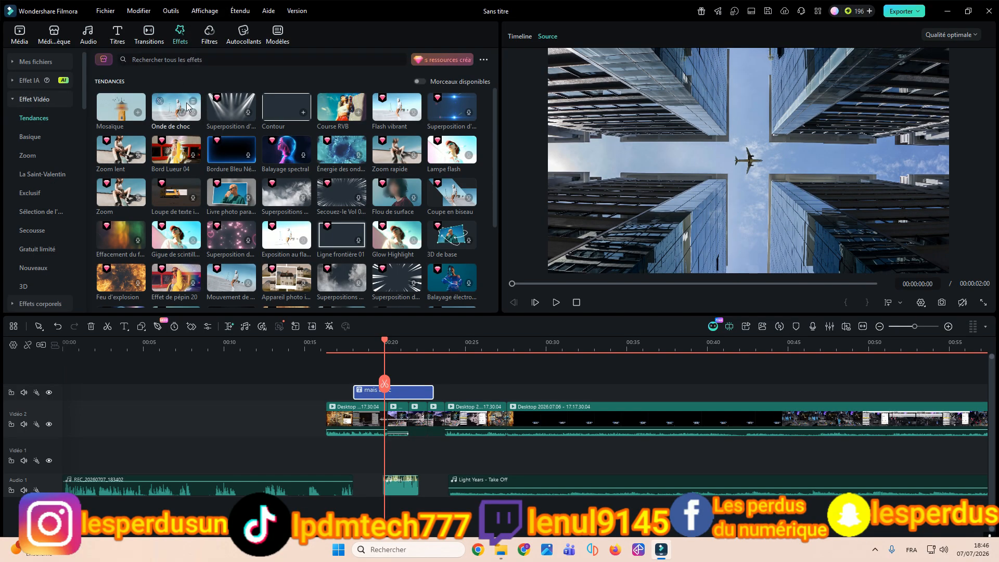
pyautogui.moveTo(117, 107); pyautogui.dragTo(369, 384)
pyautogui.click(403, 348)
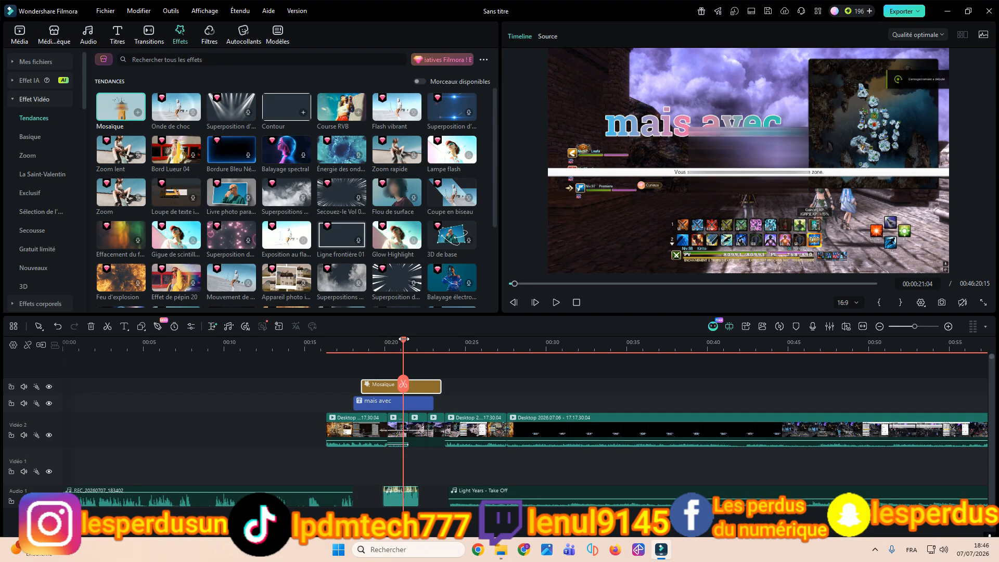
pyautogui.moveTo(706, 161)
pyautogui.mouseDown()
pyautogui.moveTo(682, 174)
pyautogui.moveTo(699, 169)
pyautogui.mouseUp()
pyautogui.click(553, 303)
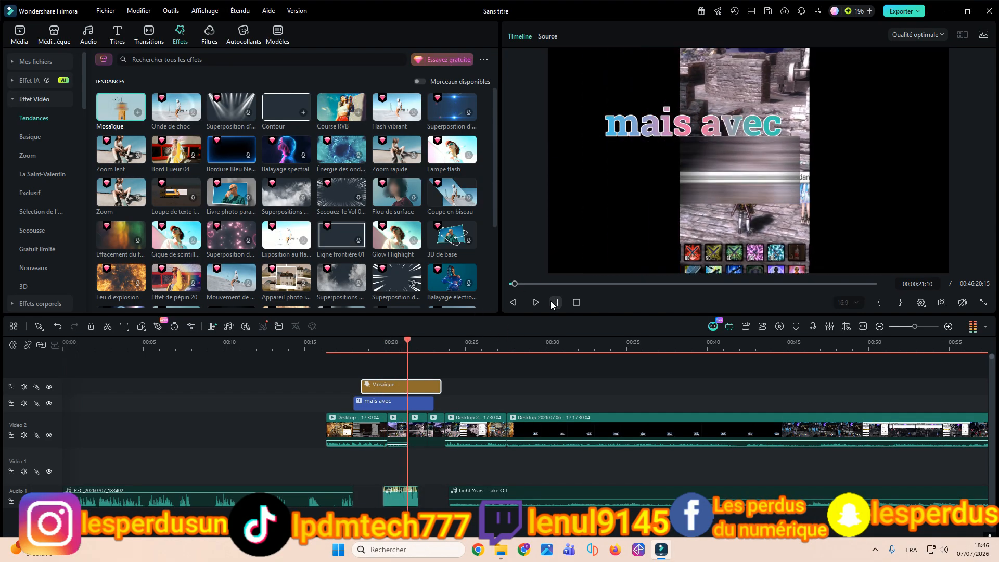
pyautogui.click(553, 304)
# Step: Preview the Balayage spectral effect, look through more trending effects and view the basic filters
pyautogui.click(290, 148)
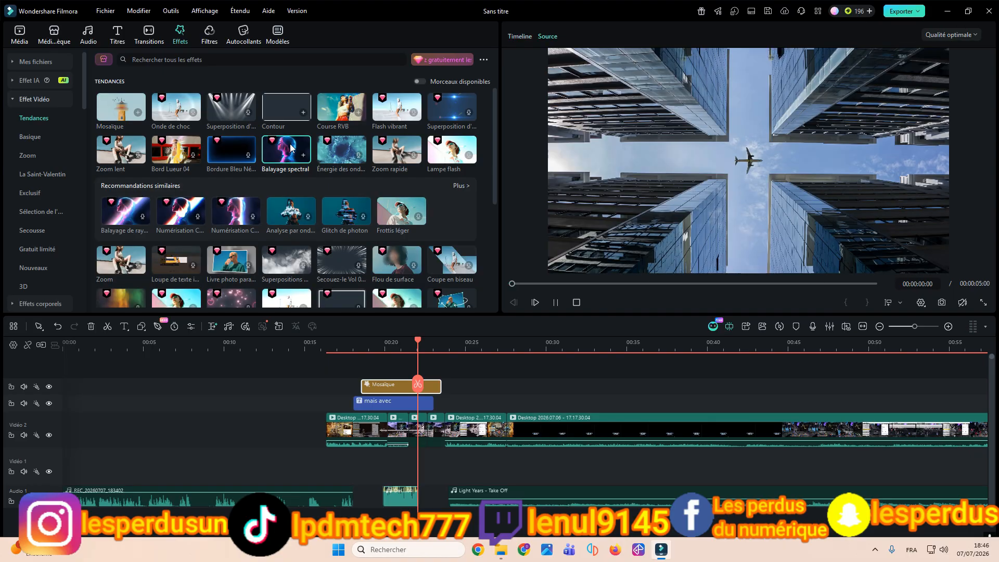
pyautogui.scroll(-3, 341, 174)
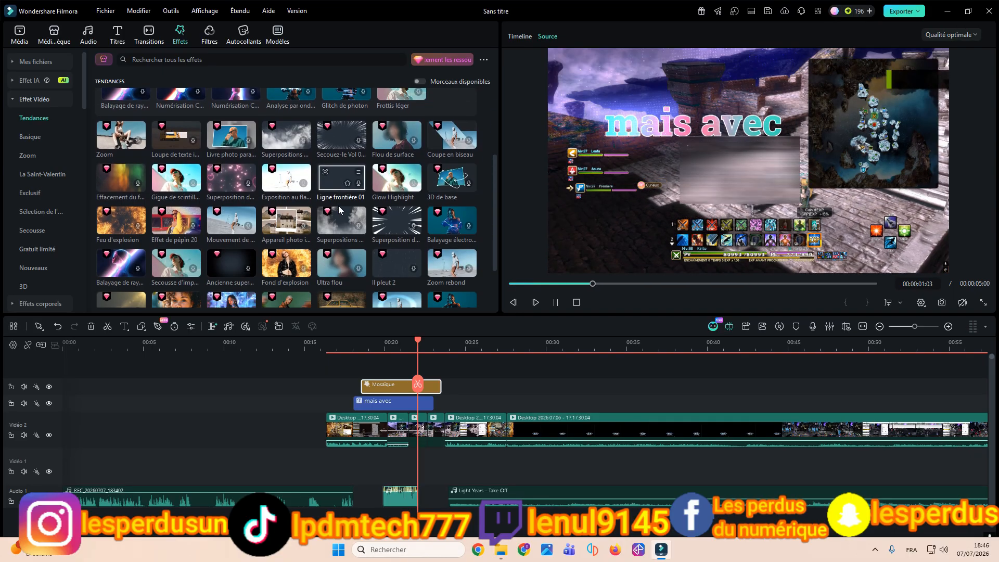
pyautogui.click(210, 37)
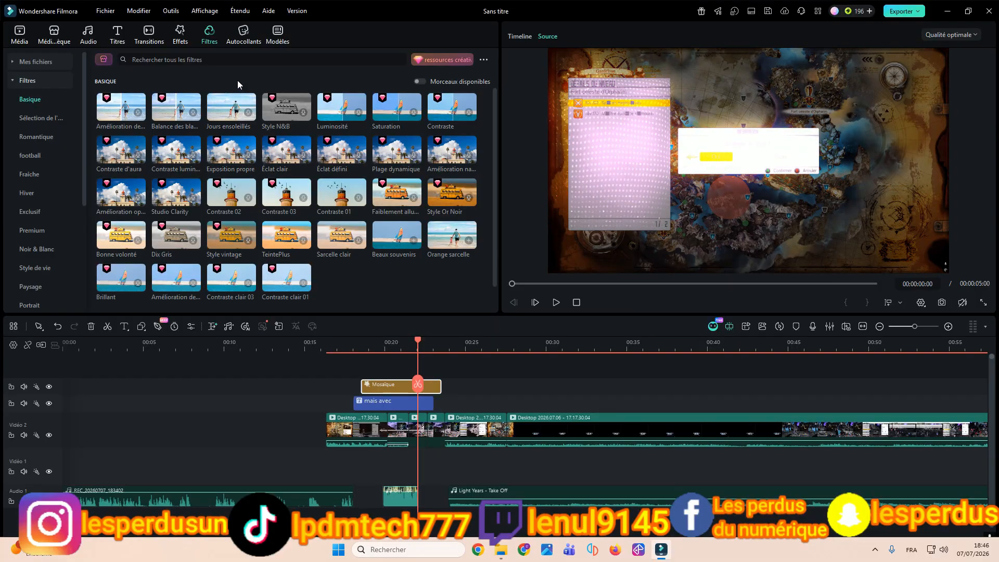
# Step: Add the red down-arrow sticker on a track above the Mosaïque effect and shrink it in the frame
pyautogui.click(237, 40)
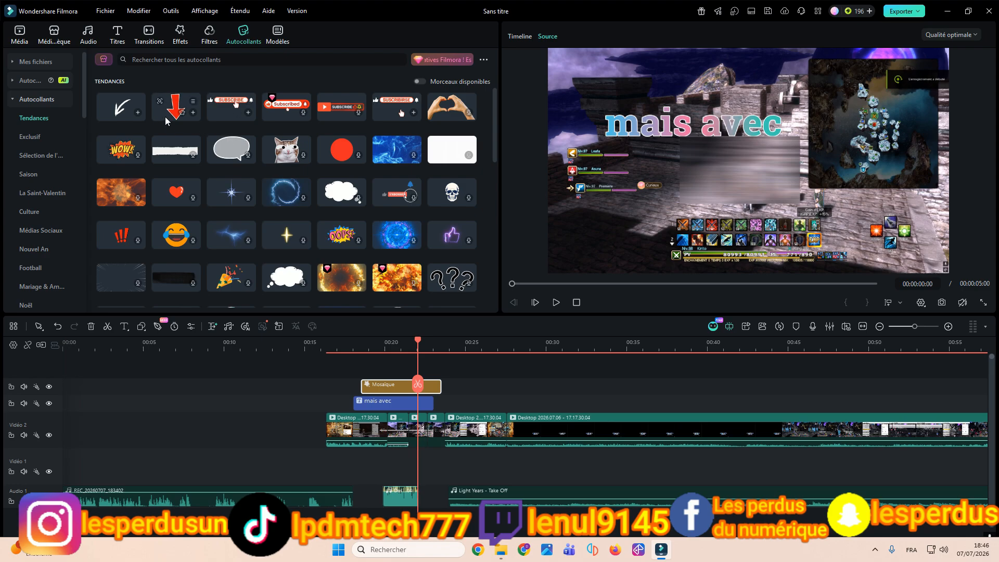
pyautogui.moveTo(165, 121); pyautogui.dragTo(351, 371)
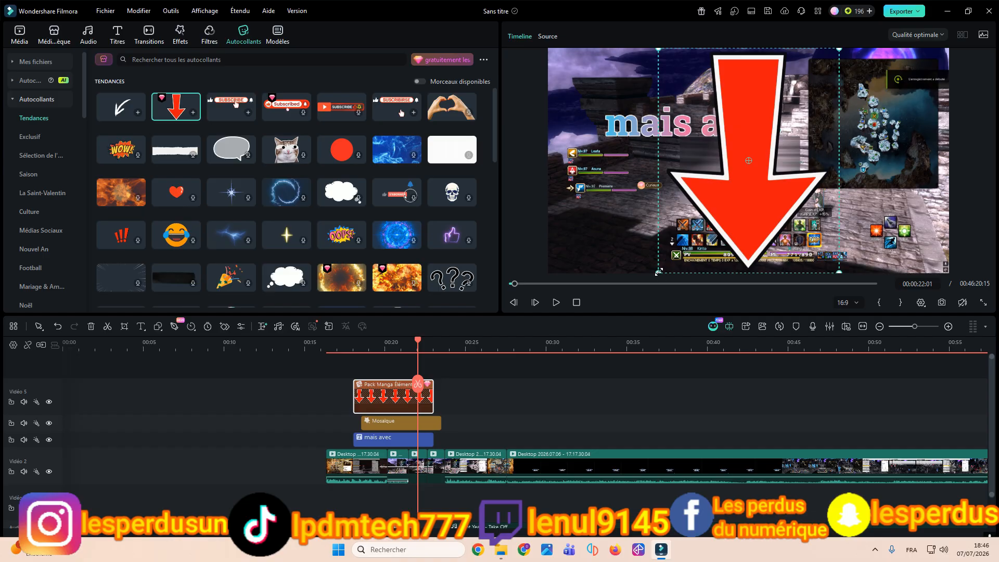
pyautogui.moveTo(668, 268); pyautogui.dragTo(684, 240)
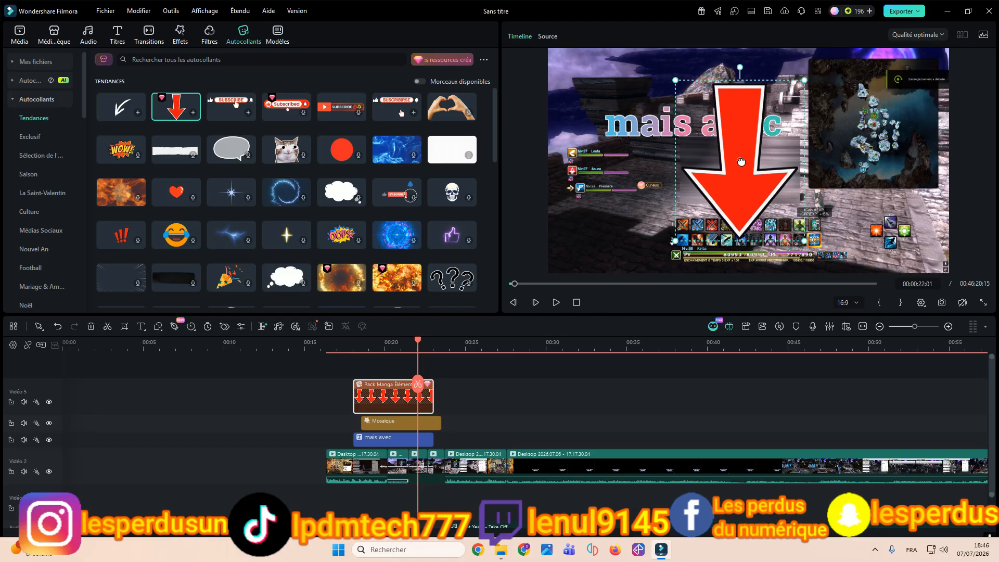
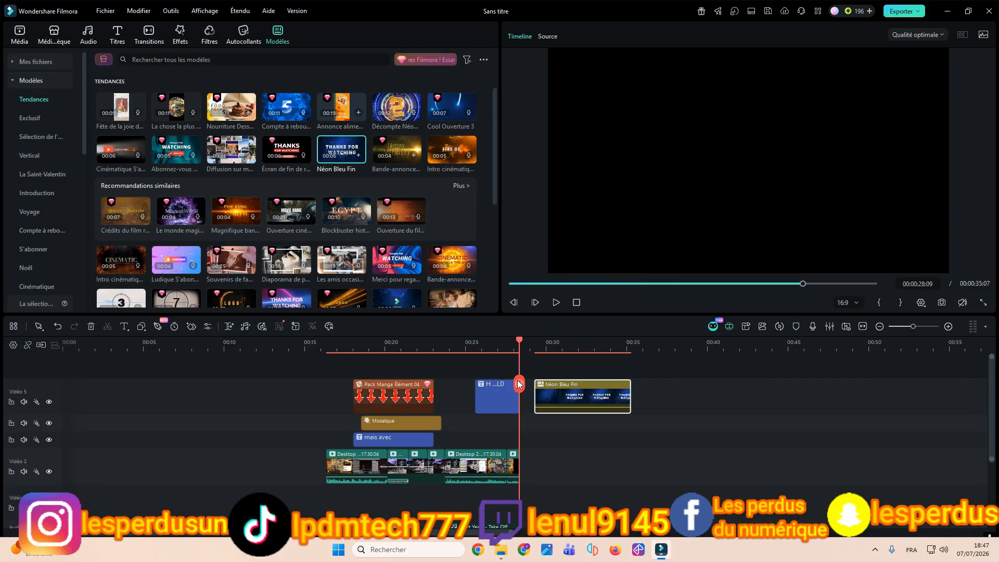
# Step: Expand the Néon Bleu Fin template into its separate clips and replace its "THANKS FOR WATCHING" text with "yeahhhhhhhhhhh"
pyautogui.moveTo(519, 385); pyautogui.dragTo(557, 391)
pyautogui.doubleClick(583, 386)
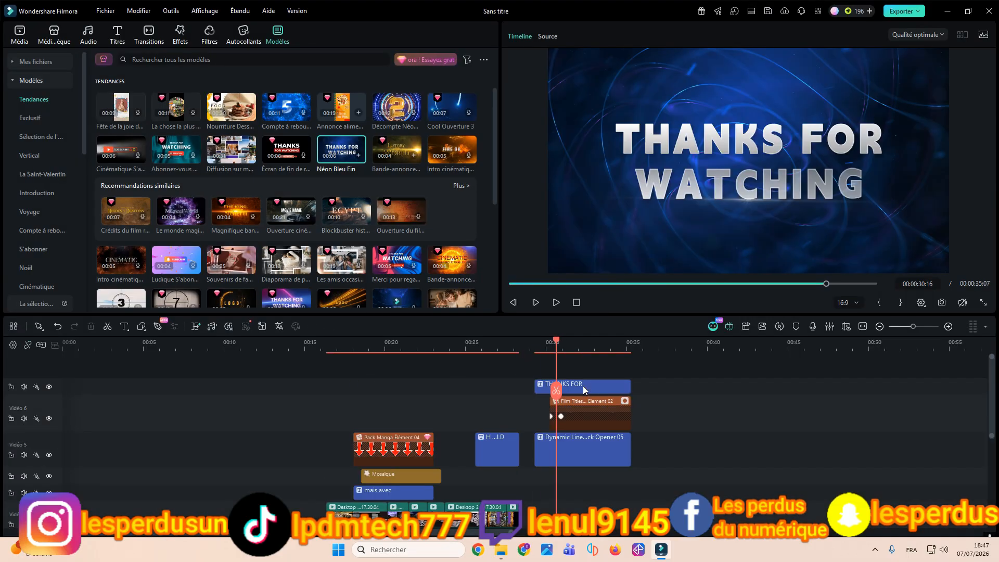
pyautogui.click(600, 386)
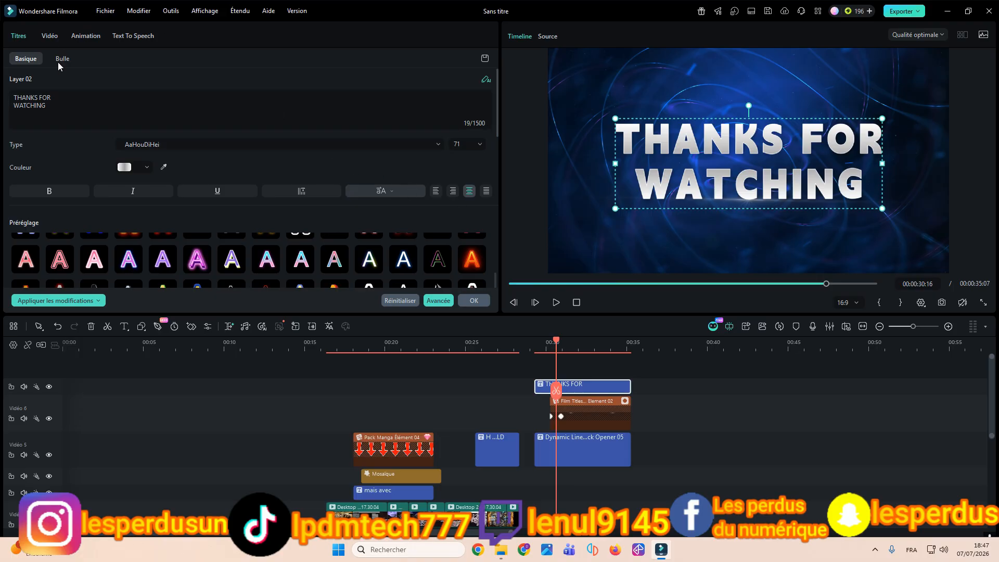
pyautogui.moveTo(50, 107); pyautogui.dragTo(2, 77)
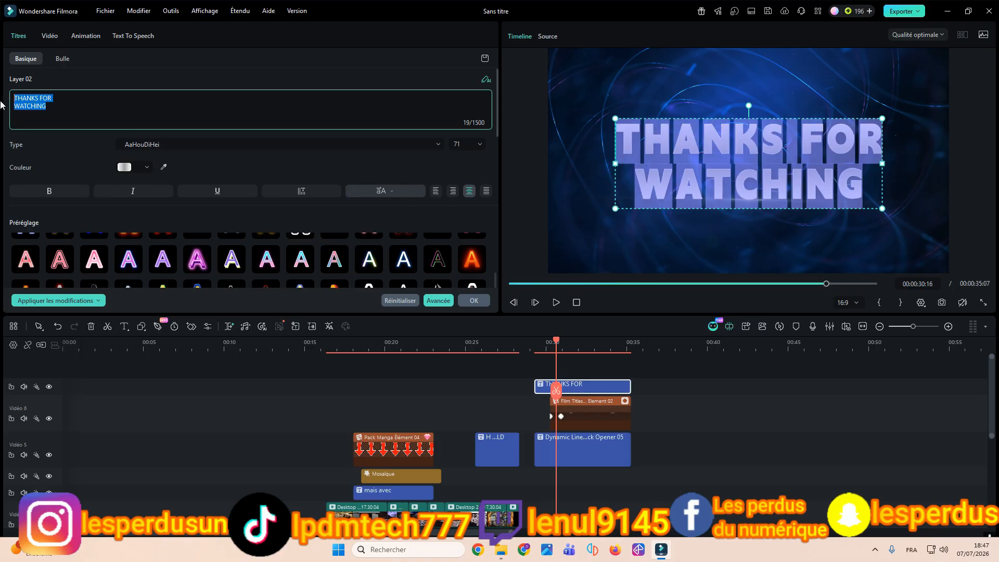
pyautogui.write('yeah')
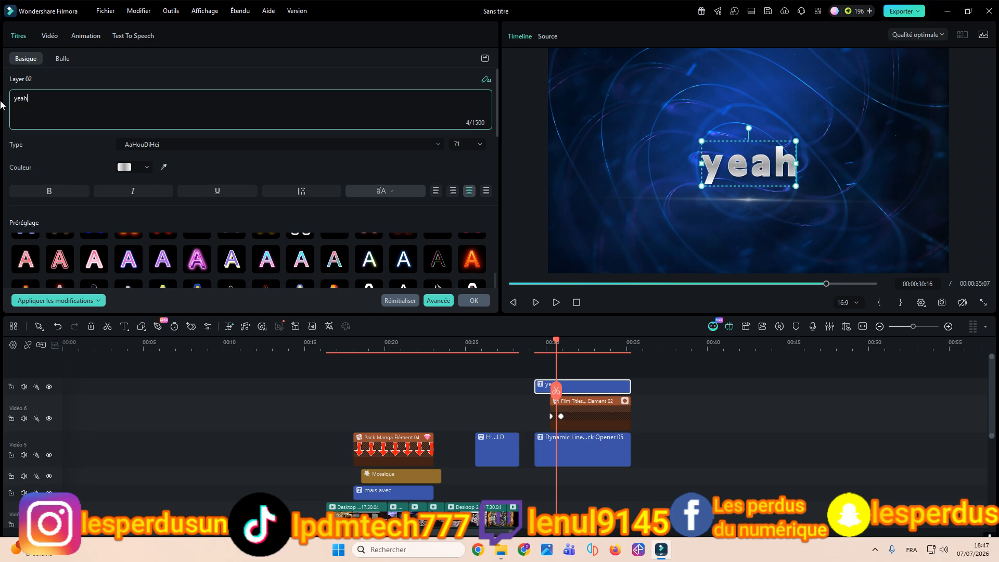
pyautogui.write('hhhhhhhhh')
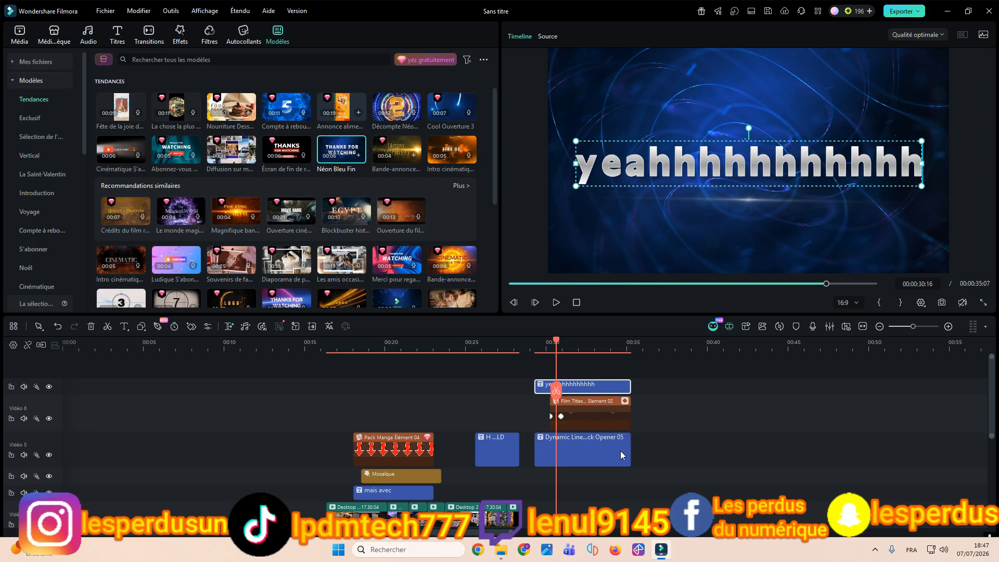
# Step: Play the edited end template and inspect the settings of its blue background and light-streak clips
pyautogui.click(620, 450)
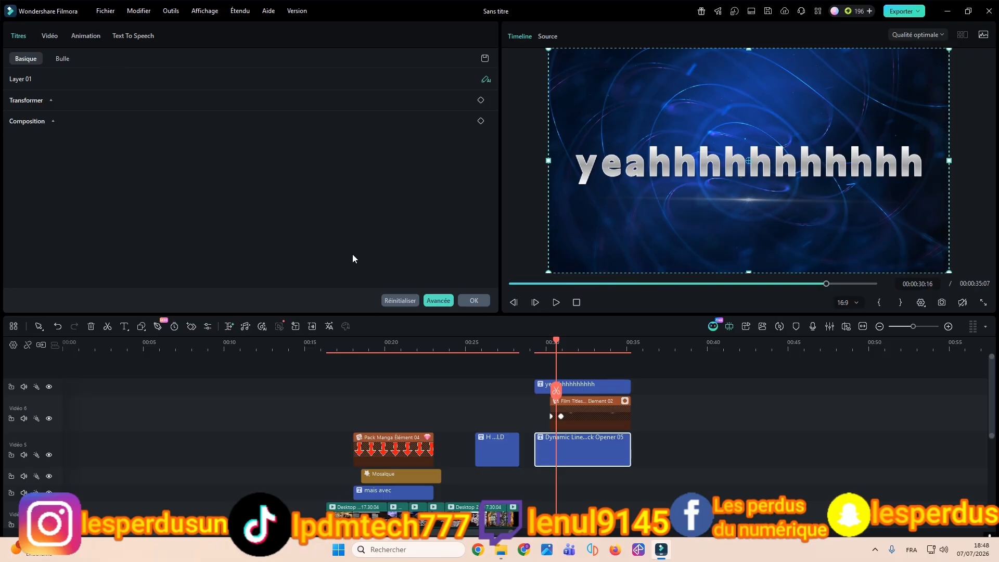
pyautogui.click(510, 284)
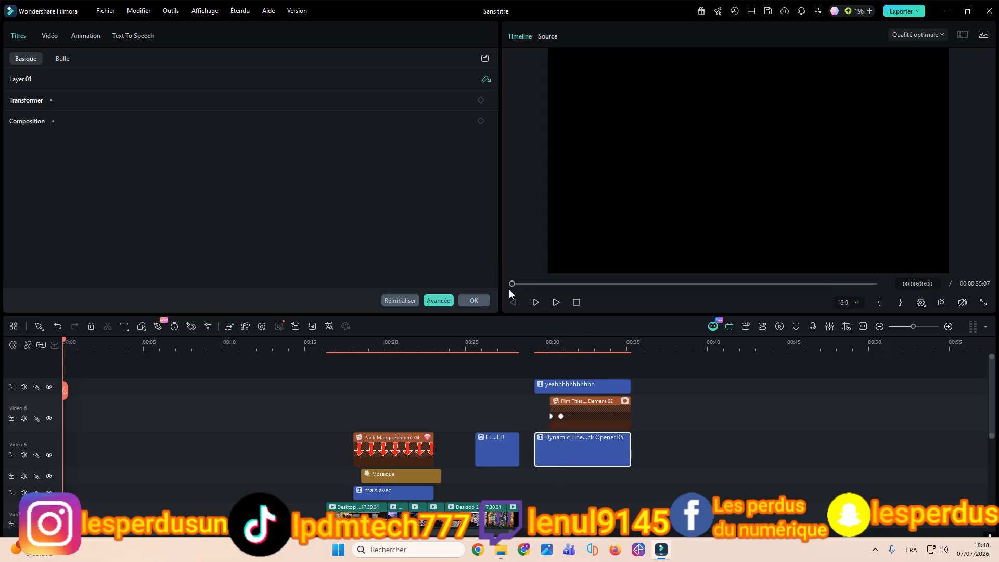
pyautogui.click(540, 338)
pyautogui.click(552, 304)
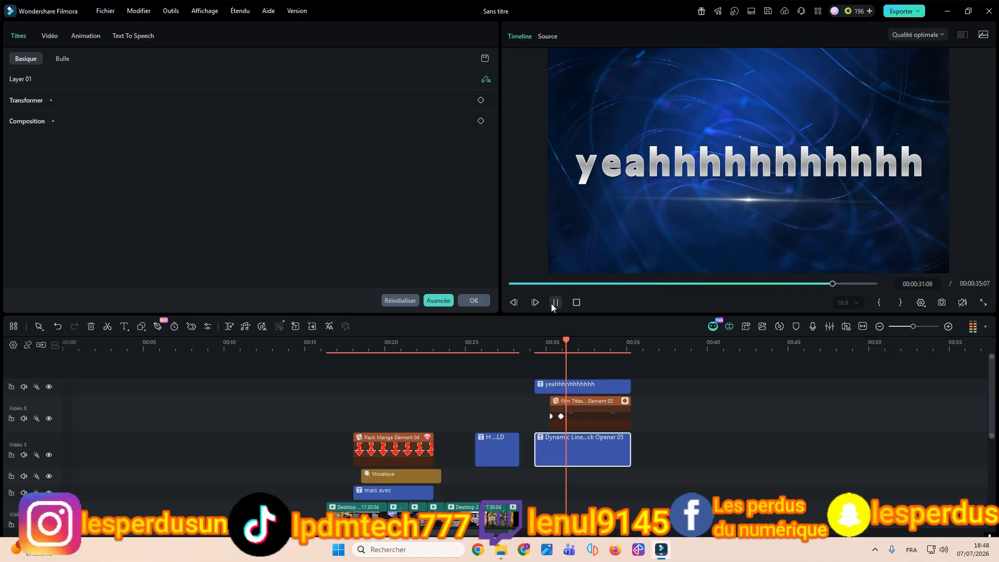
pyautogui.click(593, 417)
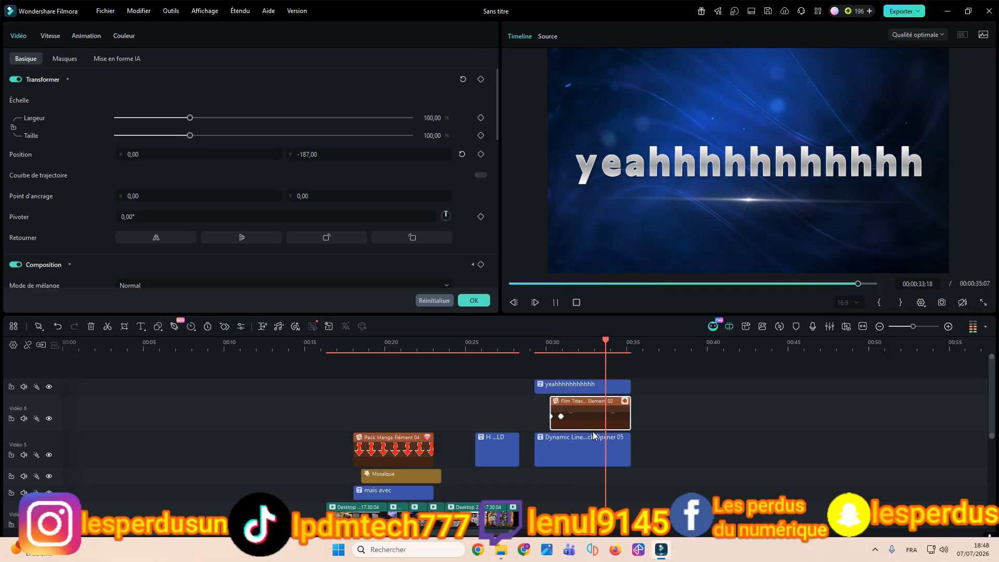
pyautogui.click(489, 305)
# Step: Browse the trending templates to the end of the list and examine the thumbnail view options and the aspect ratio, clip and duration filters
pyautogui.scroll(-10, 401, 102)
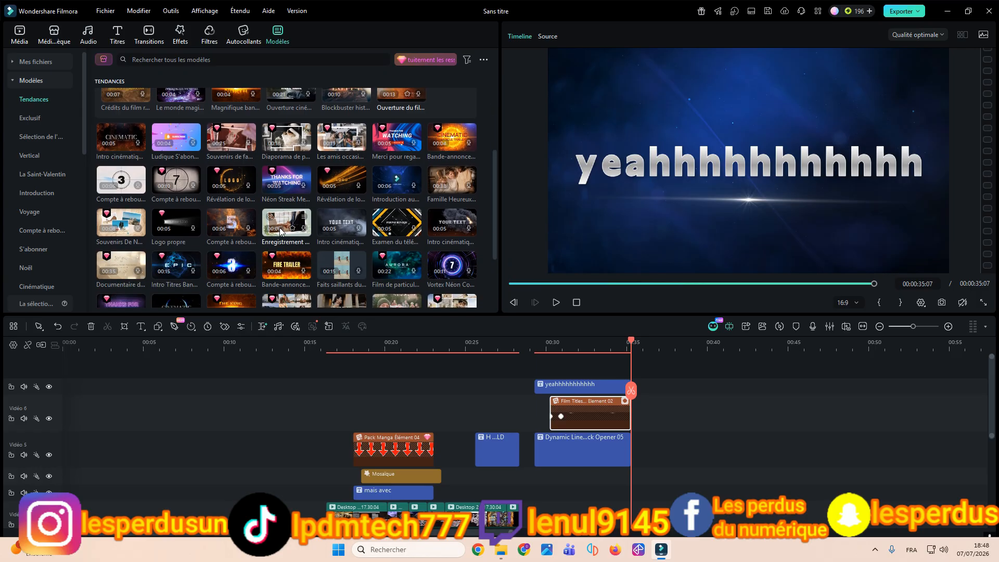
pyautogui.click(485, 60)
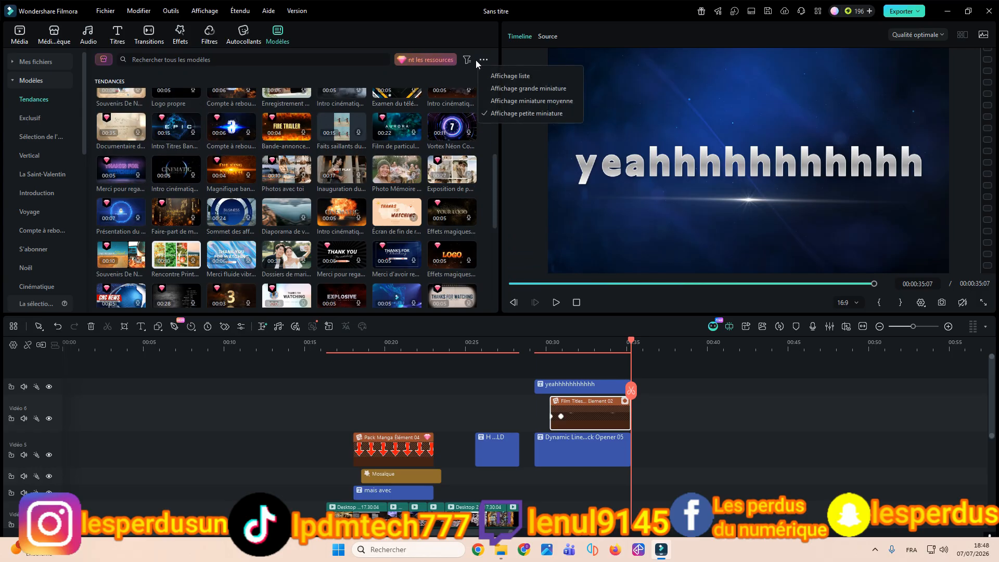
pyautogui.click(467, 60)
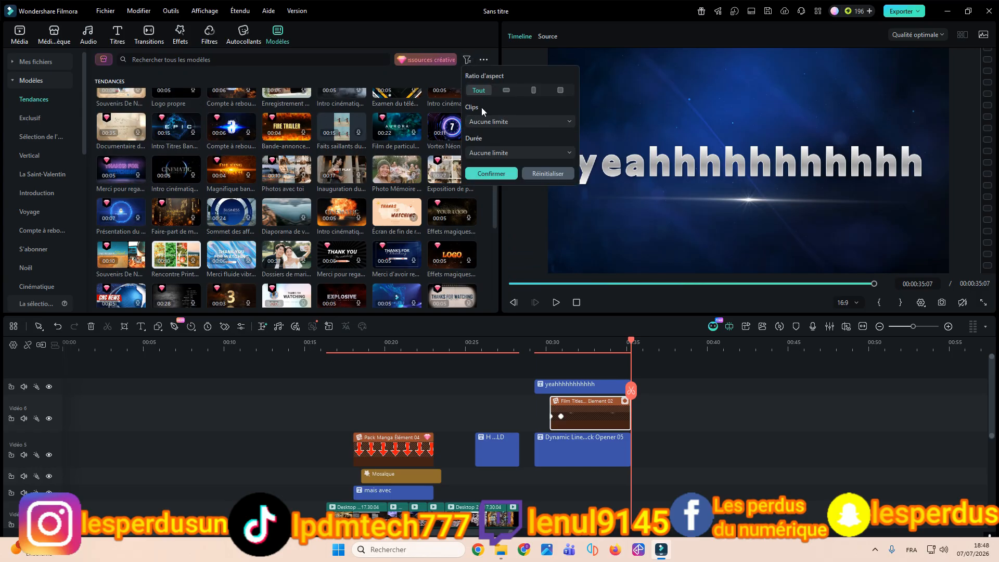
pyautogui.click(517, 155)
pyautogui.click(518, 155)
pyautogui.click(513, 124)
pyautogui.click(457, 107)
pyautogui.click(484, 59)
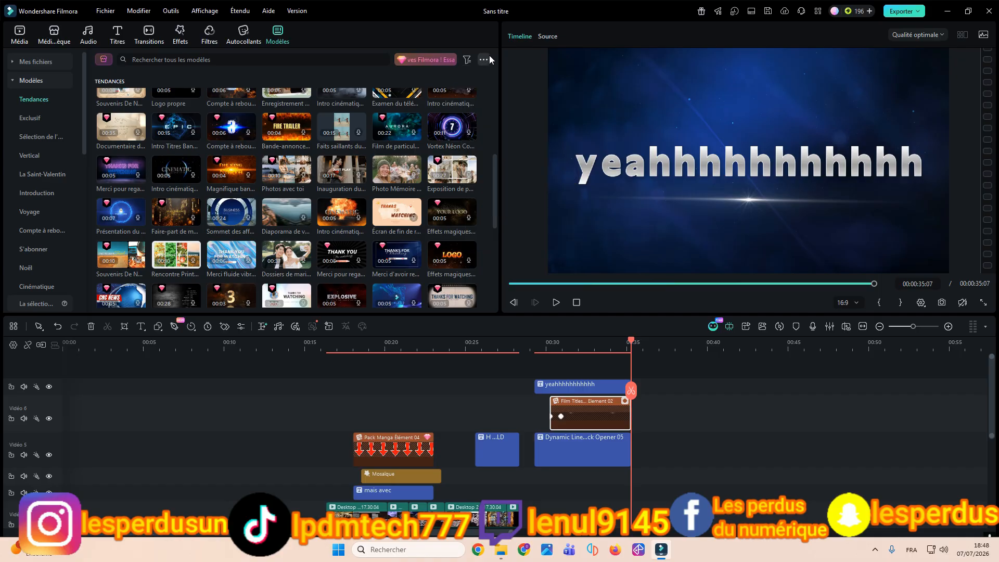
pyautogui.click(484, 59)
pyautogui.scroll(-5, 213, 187)
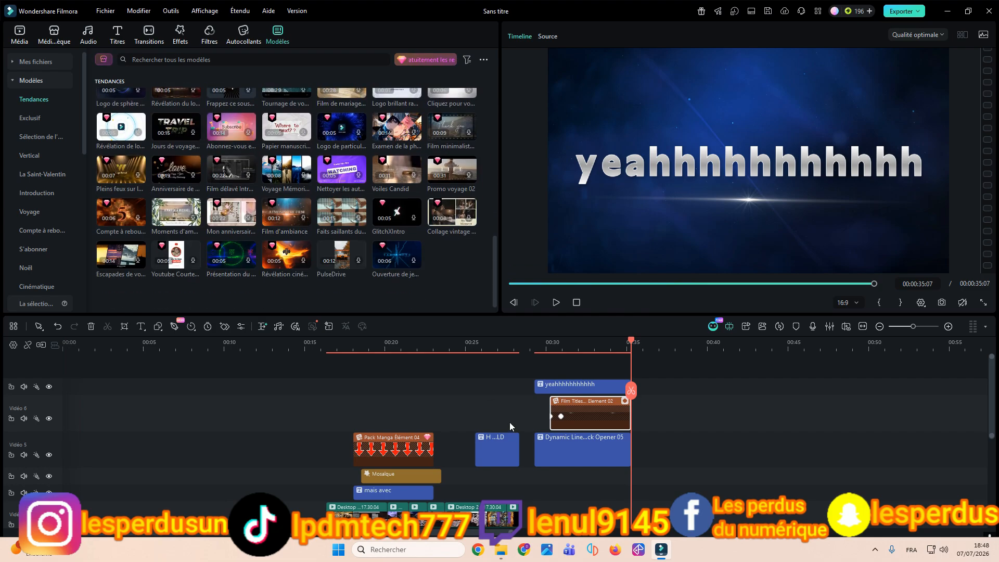
# Step: Save a JPG snapshot of the end template's last frame with the "yeahhhhhhhhhhh" text
pyautogui.moveTo(548, 339); pyautogui.dragTo(576, 332)
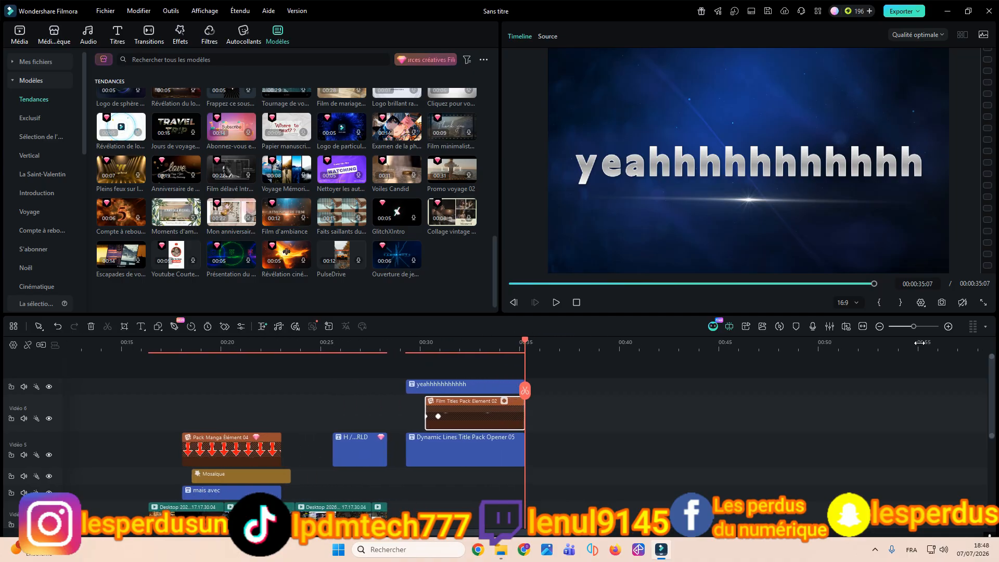
pyautogui.click(922, 302)
pyautogui.click(944, 303)
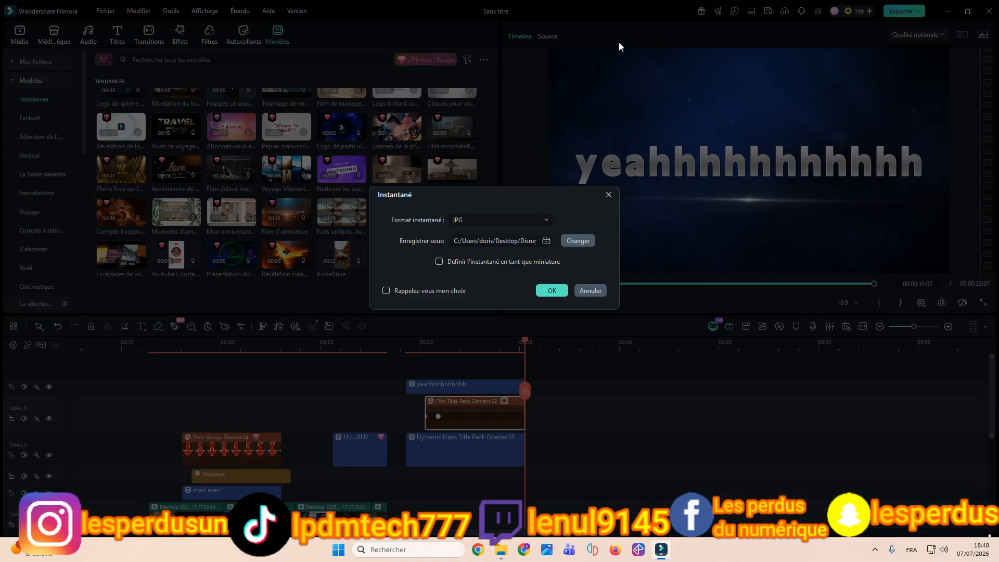
pyautogui.click(553, 292)
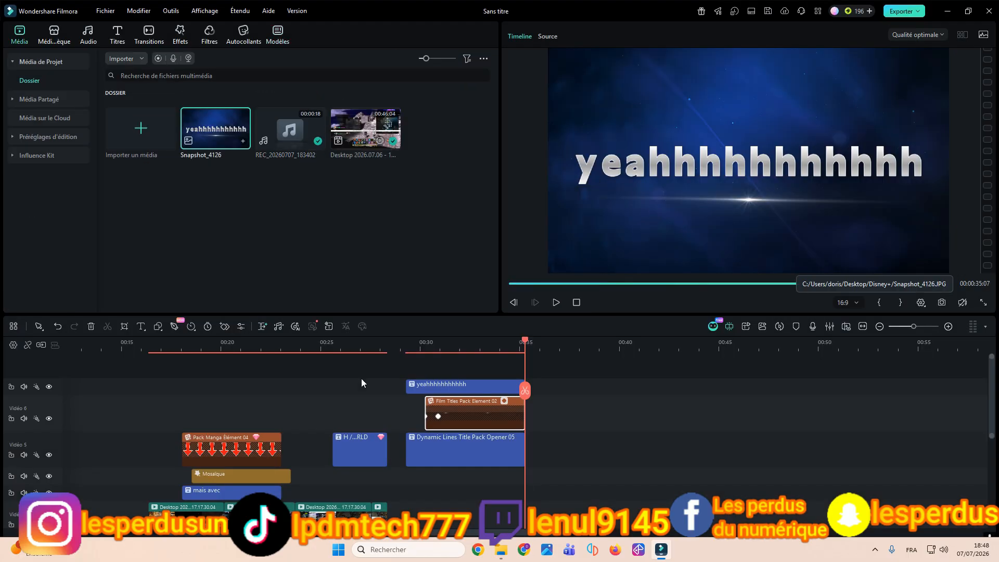
# Step: Save a second JPG snapshot of the gameplay frame at 00:00:22:00 with the title and arrow sticker
pyautogui.click(492, 341)
pyautogui.click(333, 341)
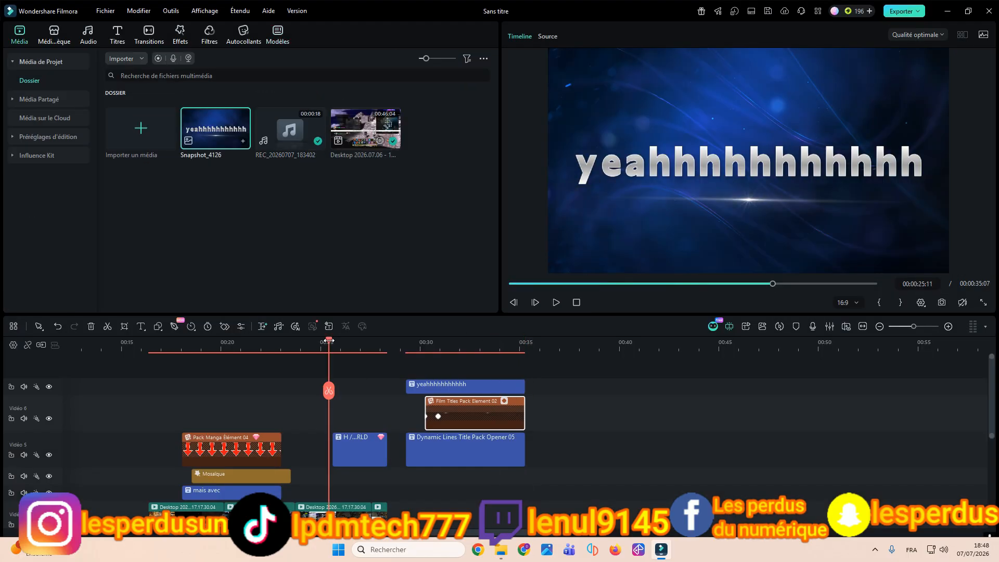
pyautogui.click(262, 348)
pyautogui.click(939, 304)
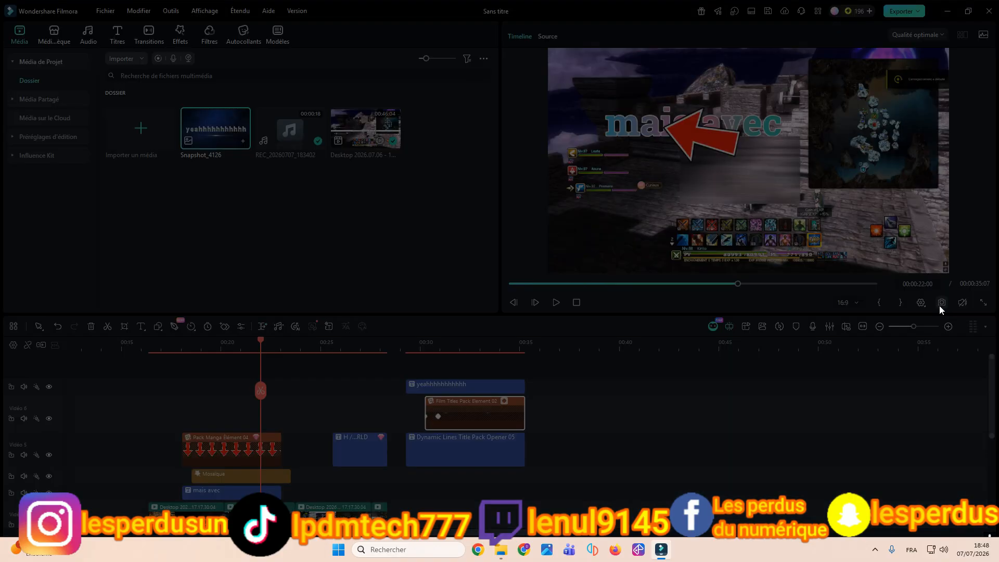
pyautogui.click(566, 293)
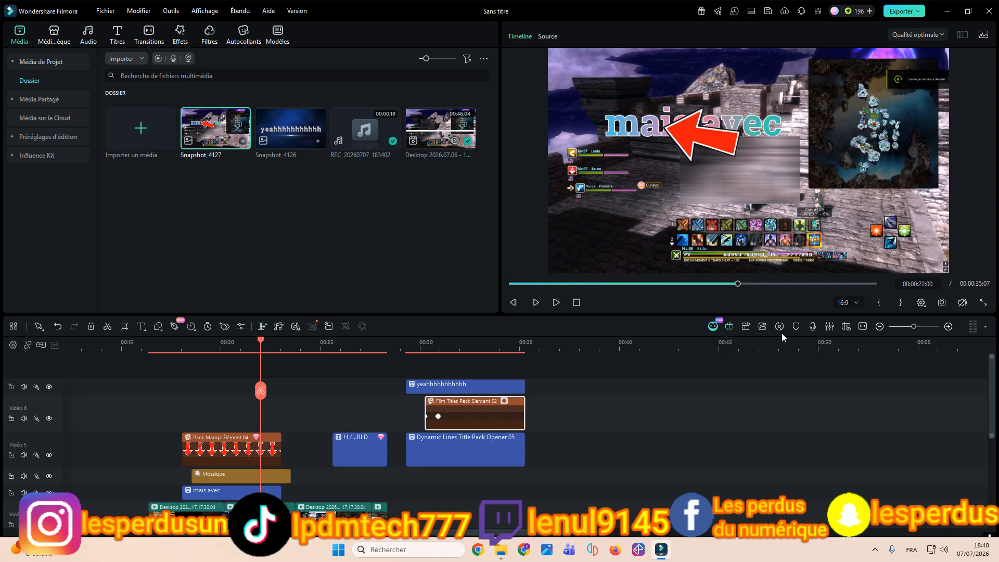
# Step: Inspect the per-track and main levels in the audio mixer and close it without applying changes
pyautogui.click(833, 324)
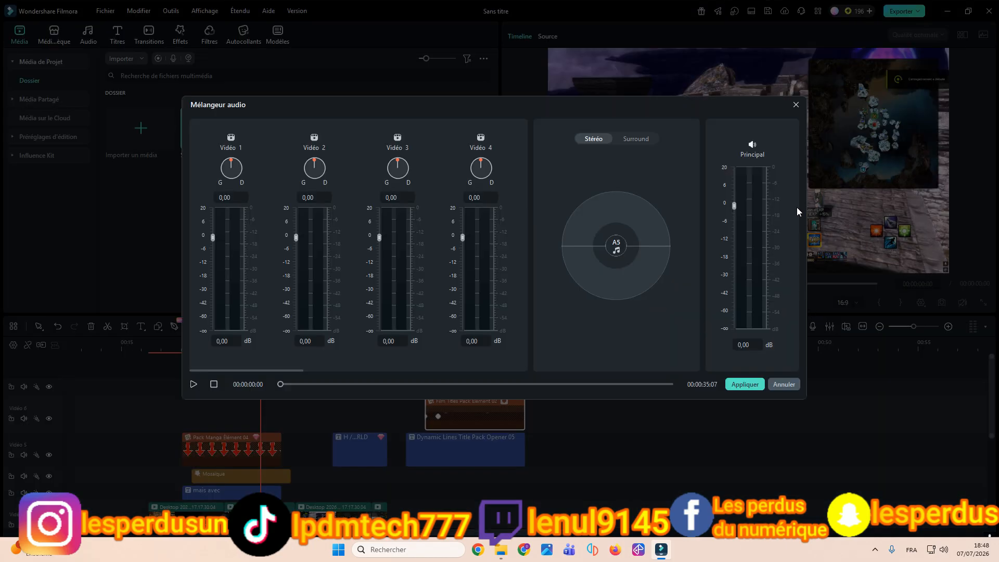
pyautogui.click(798, 106)
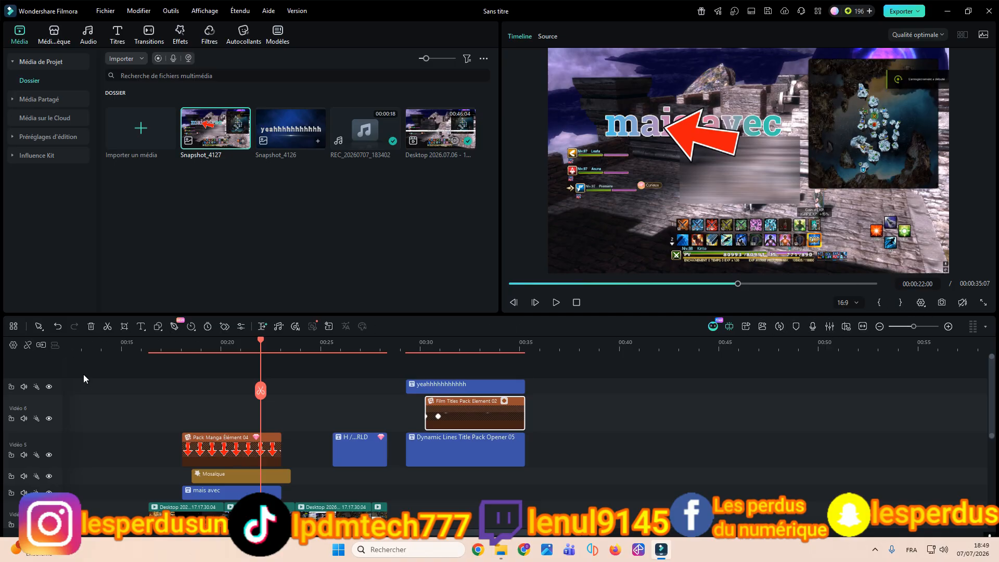
# Step: Move the red arrow sticker down onto the blurred mosaic area and shift the "mais avec" title slightly upward in the frame
pyautogui.scroll(5, 378, 376)
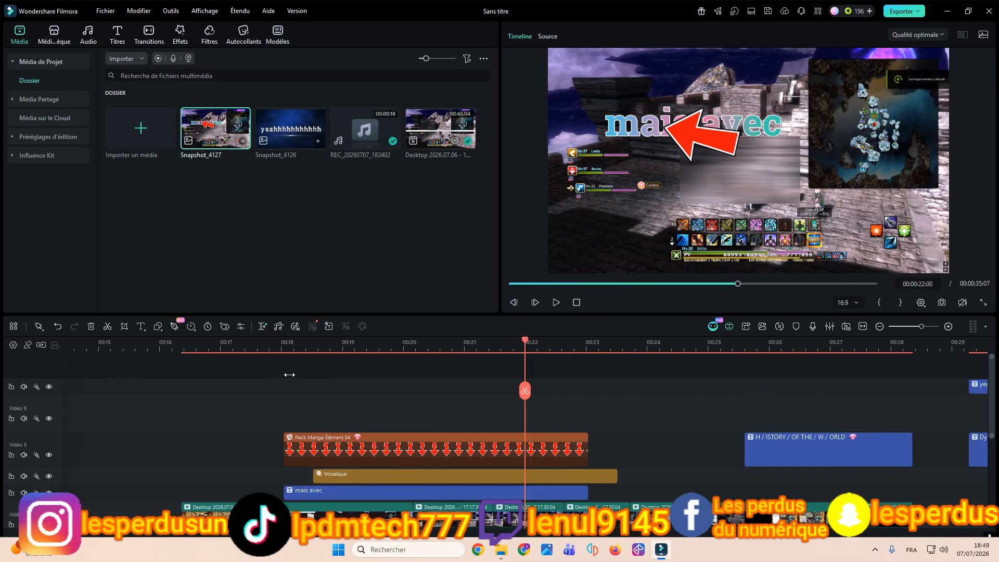
pyautogui.scroll(-3, 449, 349)
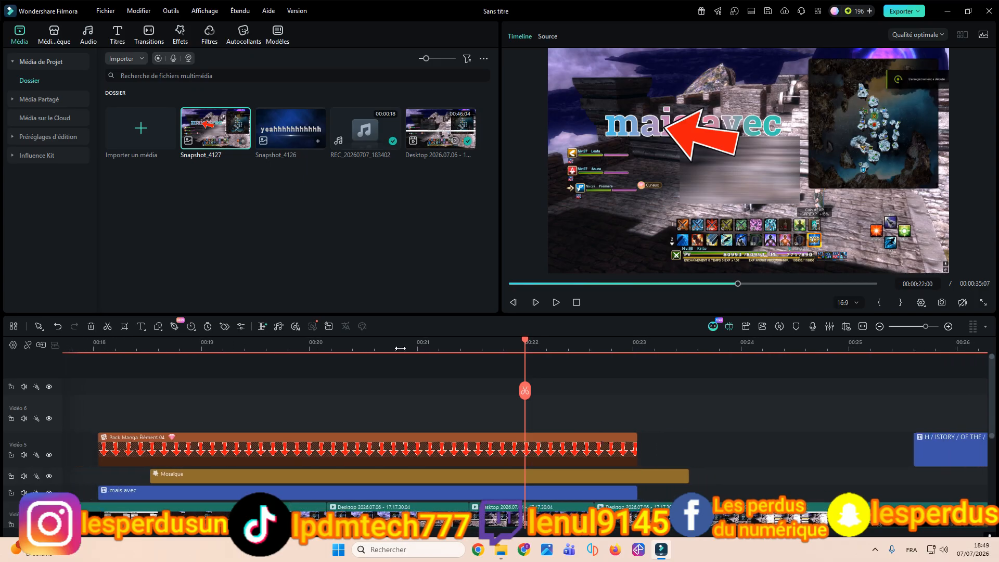
pyautogui.scroll(-2, 405, 385)
pyautogui.scroll(1, 702, 411)
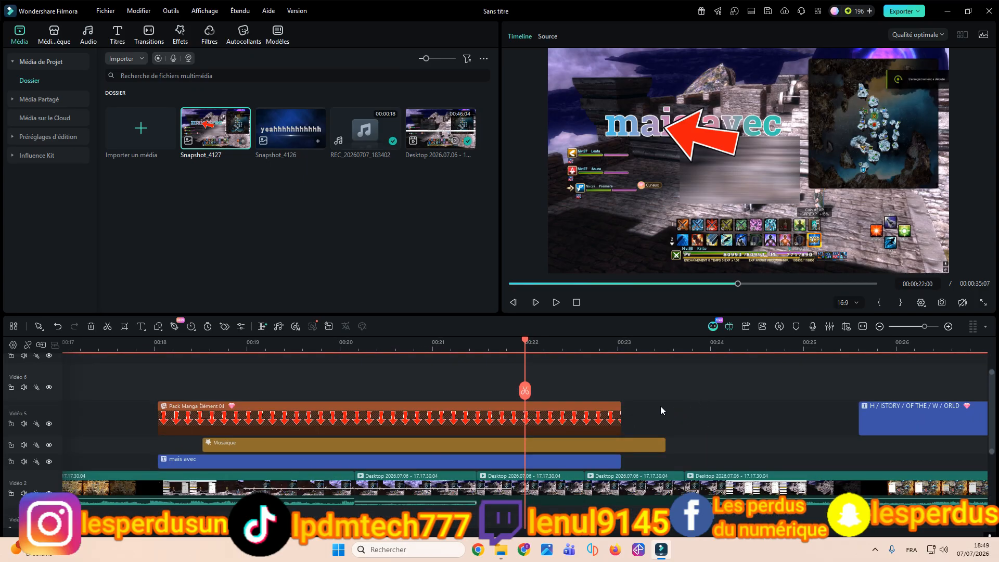
pyautogui.moveTo(705, 144); pyautogui.dragTo(715, 190)
pyautogui.moveTo(713, 122); pyautogui.dragTo(718, 111)
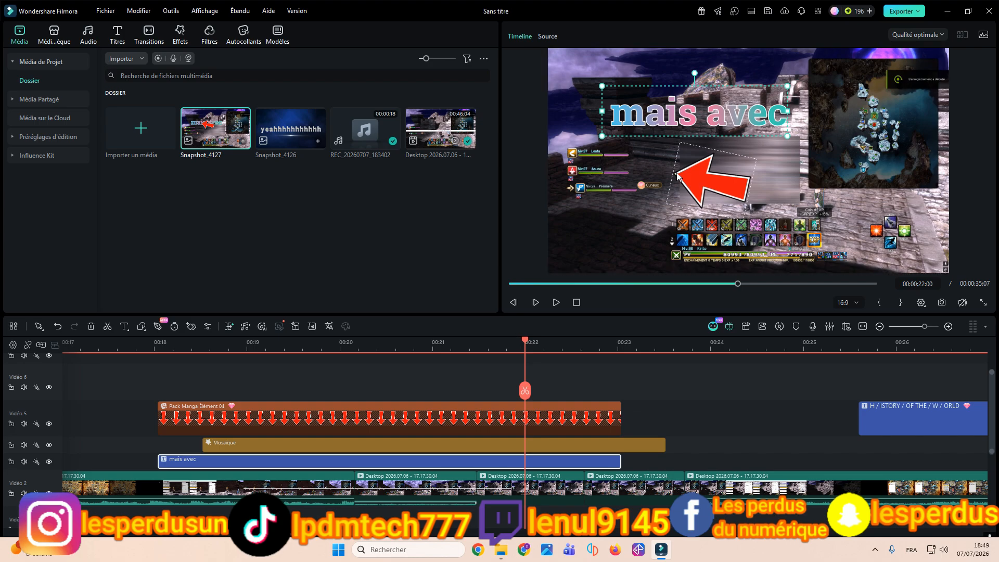
# Step: Select the arrow sticker and the mosaic area in the preview to see which timeline clips they belong to
pyautogui.click(713, 177)
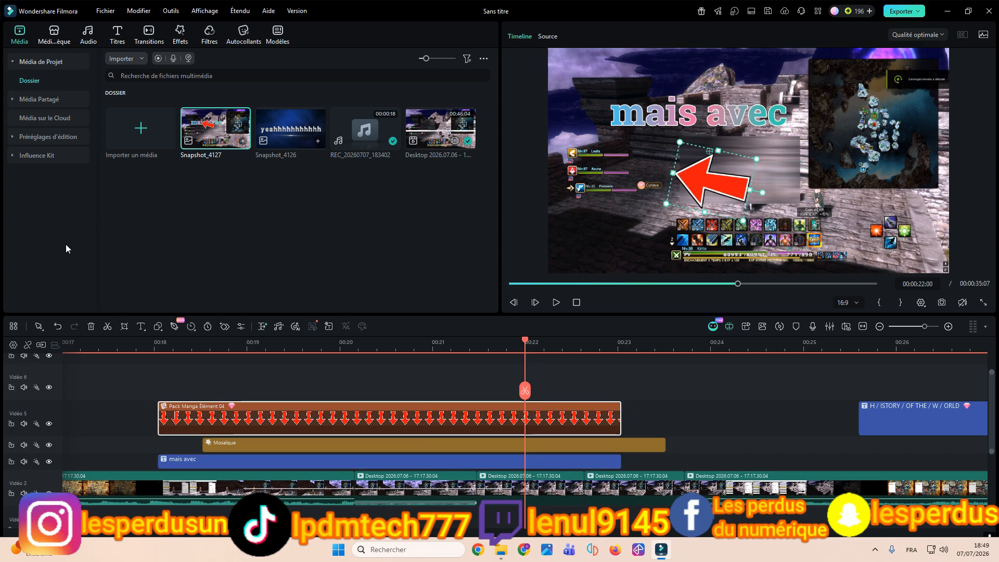
pyautogui.click(386, 382)
pyautogui.click(395, 428)
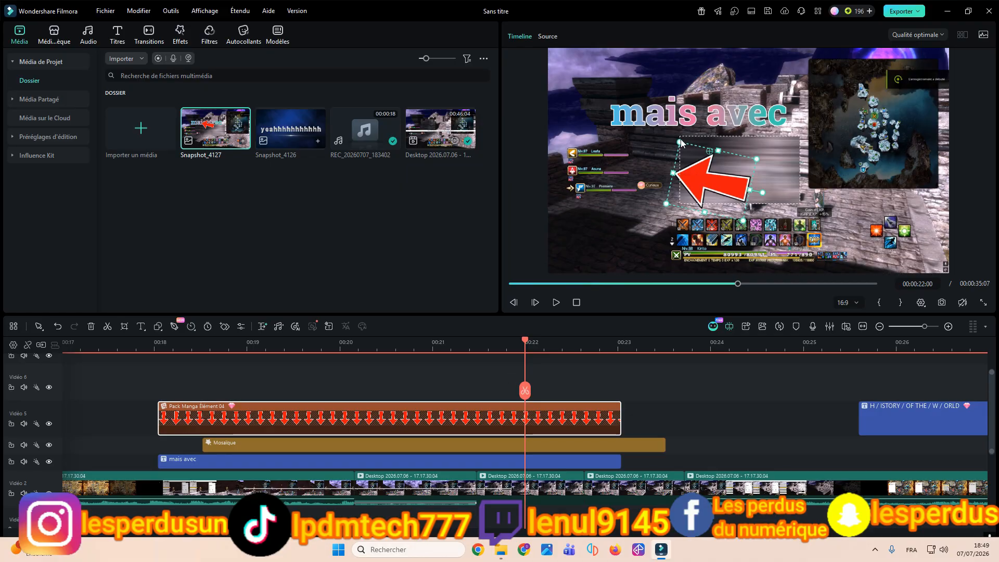
pyautogui.click(769, 177)
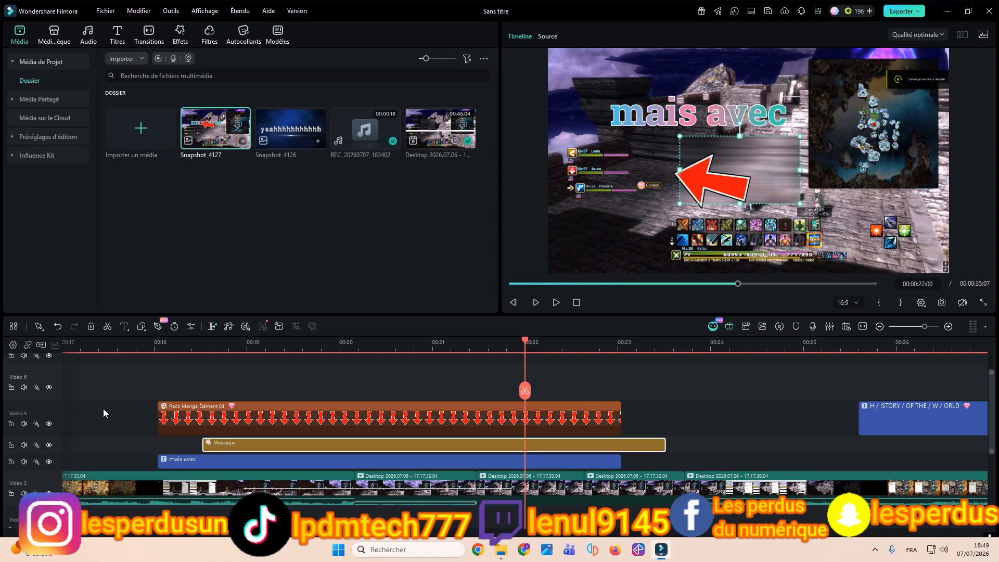
# Step: Lock the Vidéo 5 track holding the arrow sticker and unlock it again
pyautogui.click(169, 421)
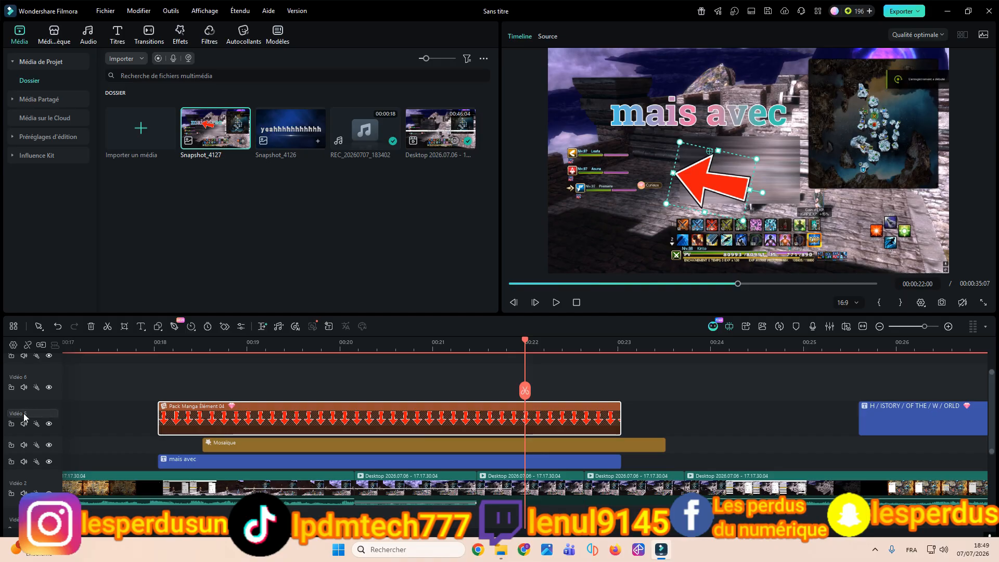
pyautogui.click(11, 424)
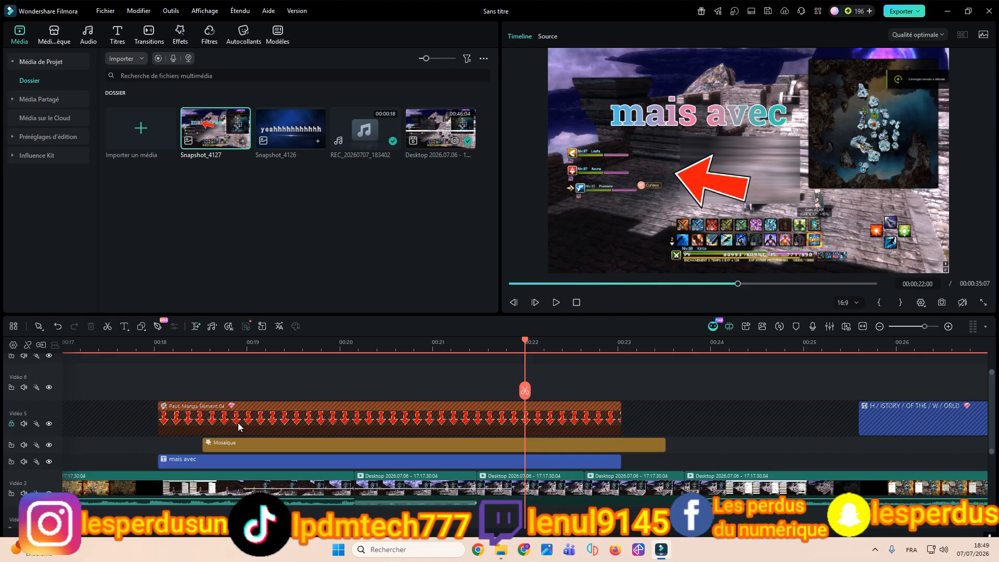
pyautogui.click(11, 424)
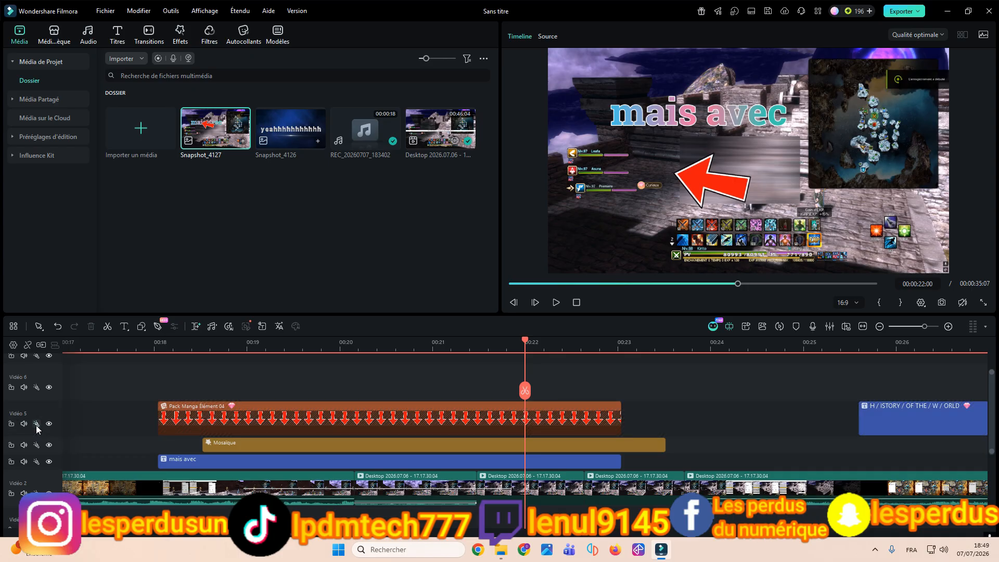
# Step: Toggle the visibility of the arrow sticker track, leaving it hidden, and hide the Mosaïque effect and "mais avec" title tracks
pyautogui.click(36, 424)
pyautogui.click(48, 424)
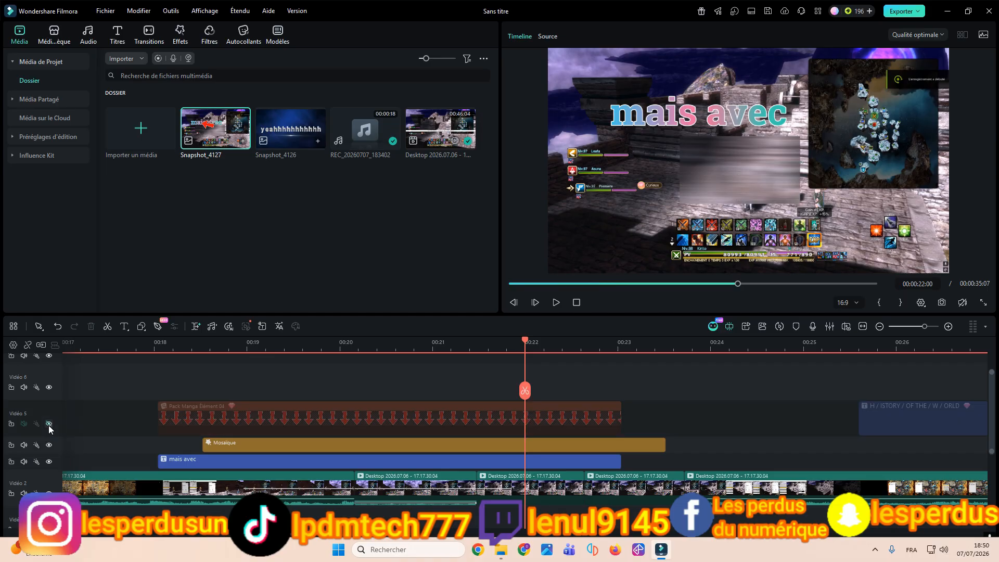
pyautogui.click(49, 424)
pyautogui.click(48, 424)
pyautogui.click(49, 446)
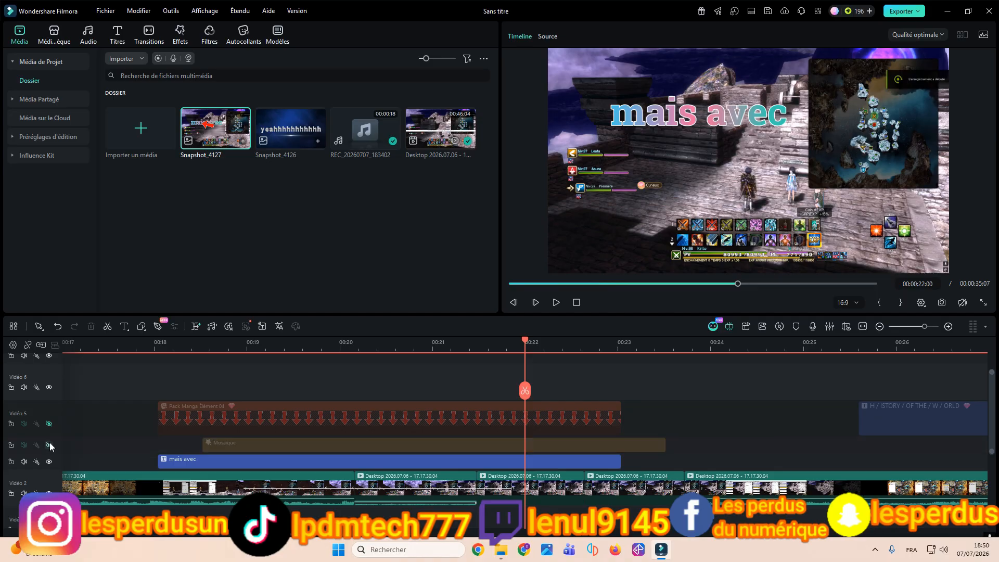
pyautogui.click(48, 461)
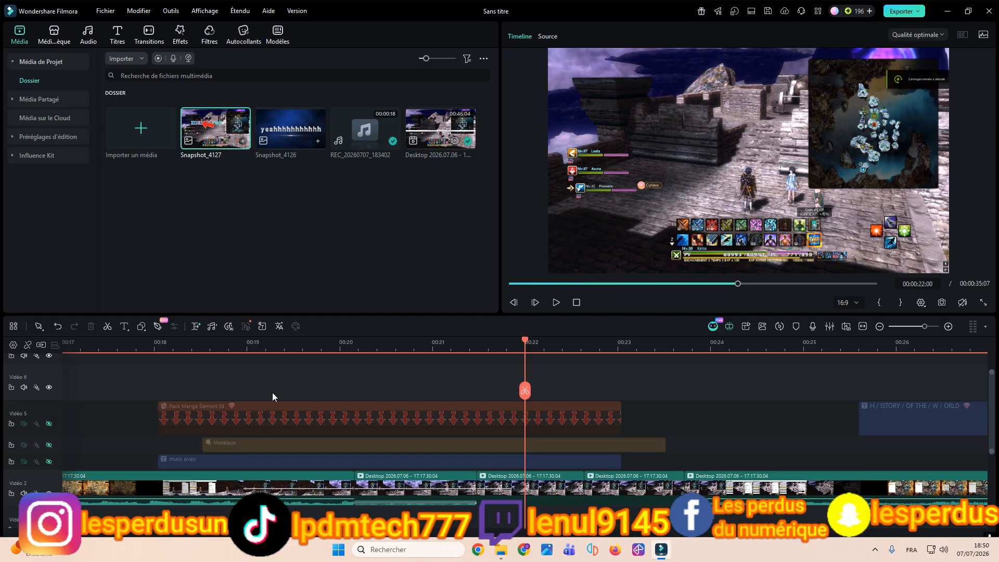
# Step: Show the arrow sticker, Mosaïque effect and "mais avec" title tracks again
pyautogui.click(49, 424)
pyautogui.click(49, 444)
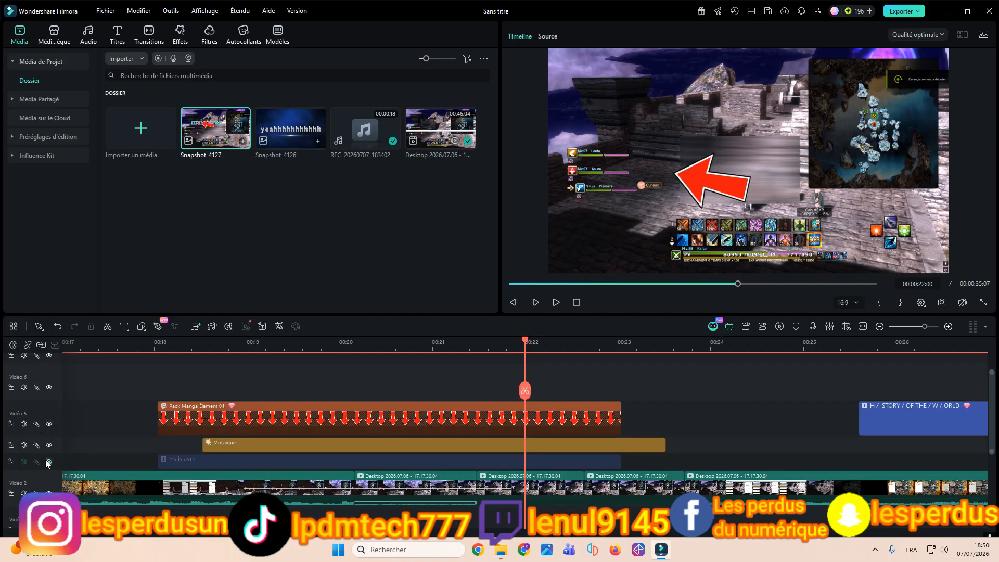
pyautogui.click(49, 461)
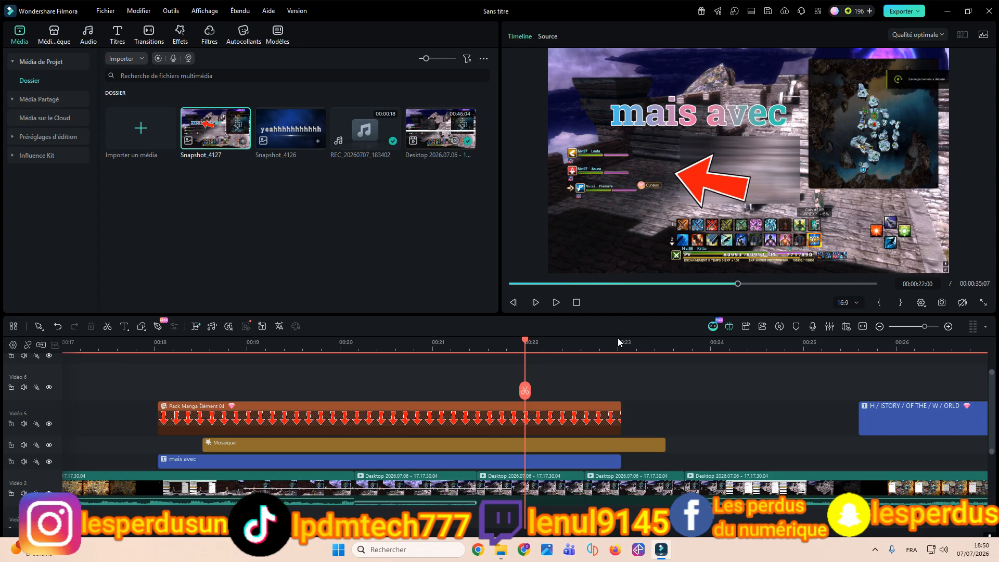
pyautogui.scroll(-5, 617, 338)
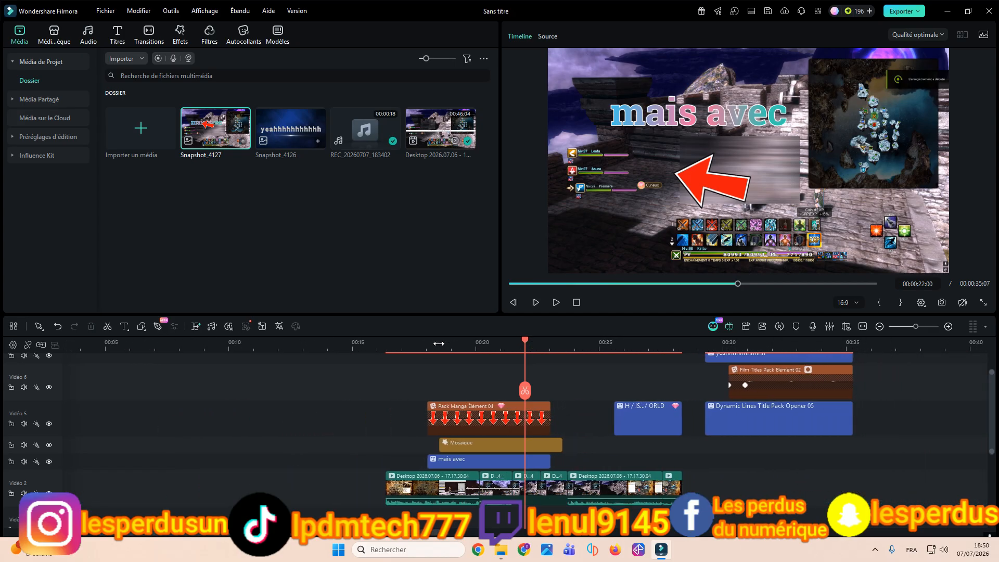